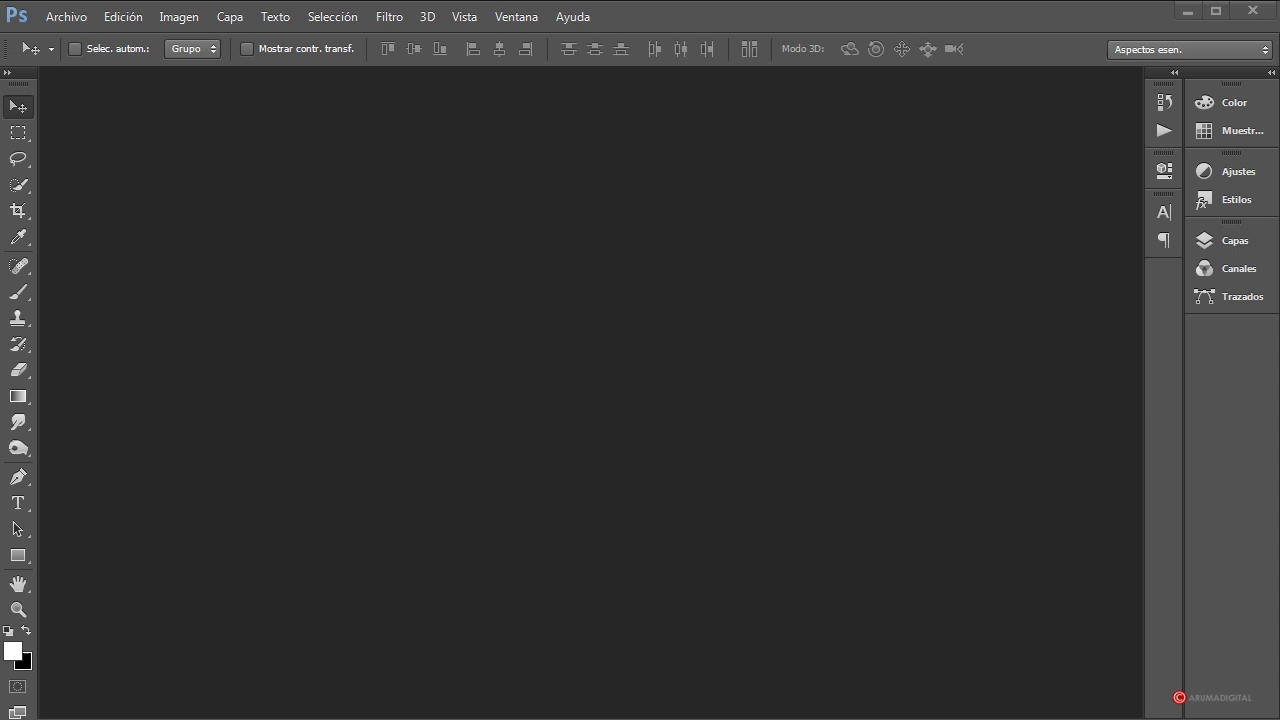
Open 025.jpg and 010.jpg from the Procesar folder, accepting the missing-profile prompt for 010.jpg.
{"action": "left_click", "coordinate": [66, 17]}
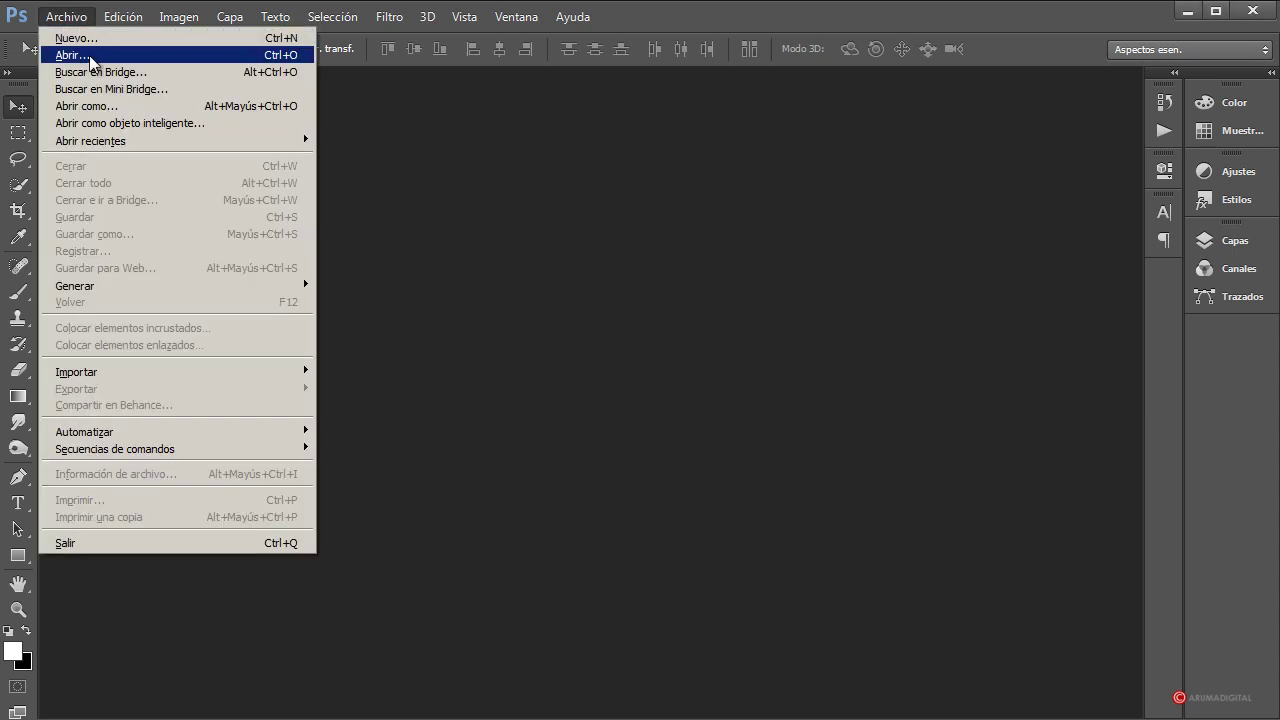
{"action": "left_click", "coordinate": [86, 51]}
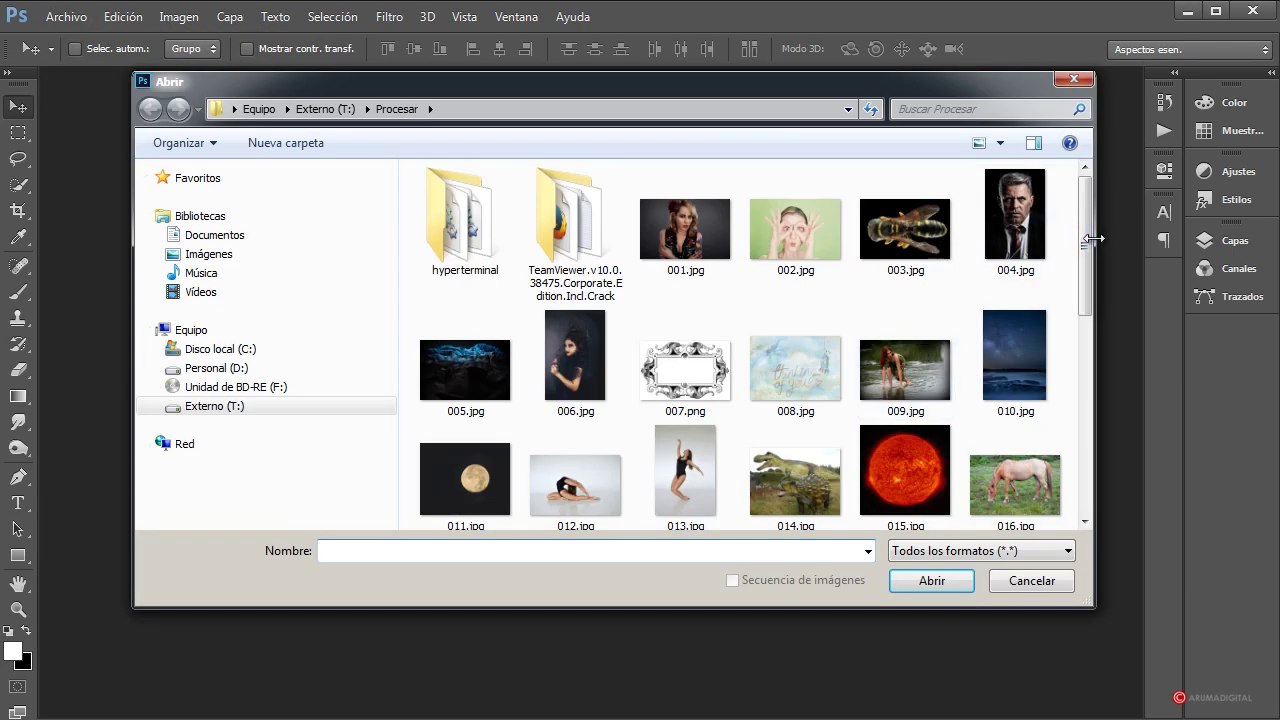
{"action": "left_click_drag", "start_coordinate": [1085, 245], "coordinate": [1087, 345]}
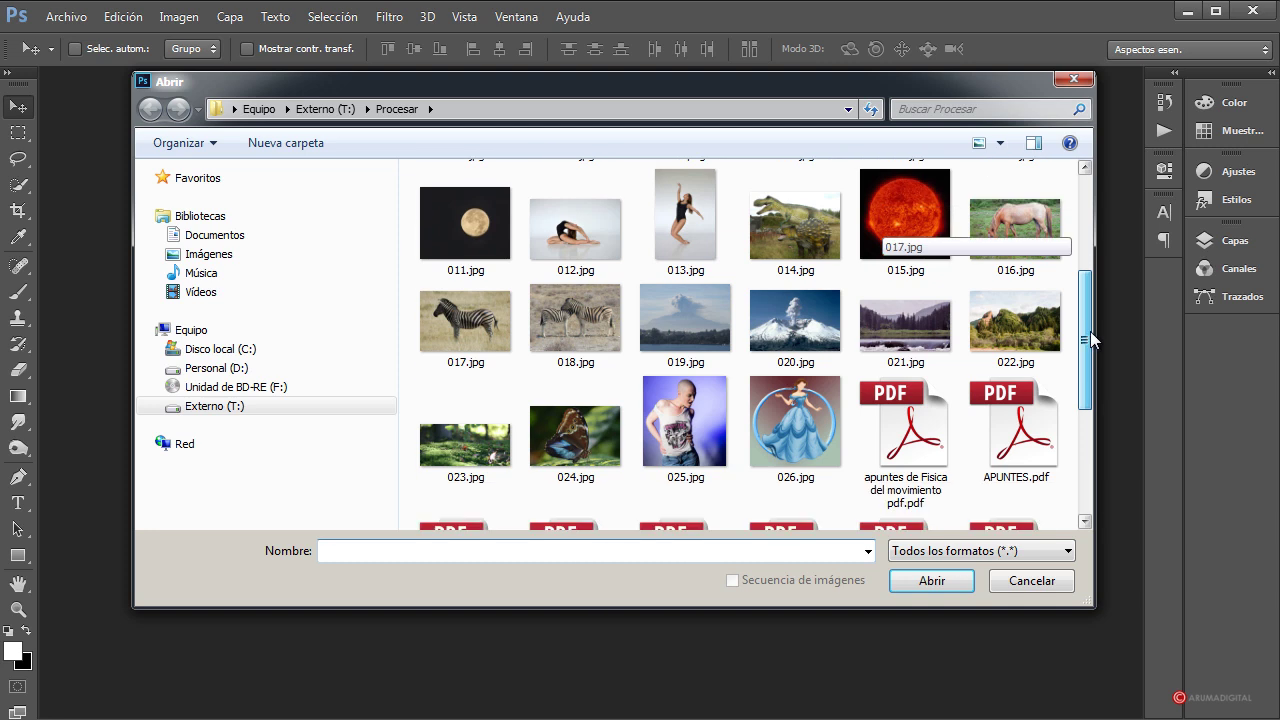
{"action": "left_click", "coordinate": [685, 420]}
{"action": "scroll", "coordinate": [1087, 346], "scroll_direction": "up", "scroll_amount": 2}
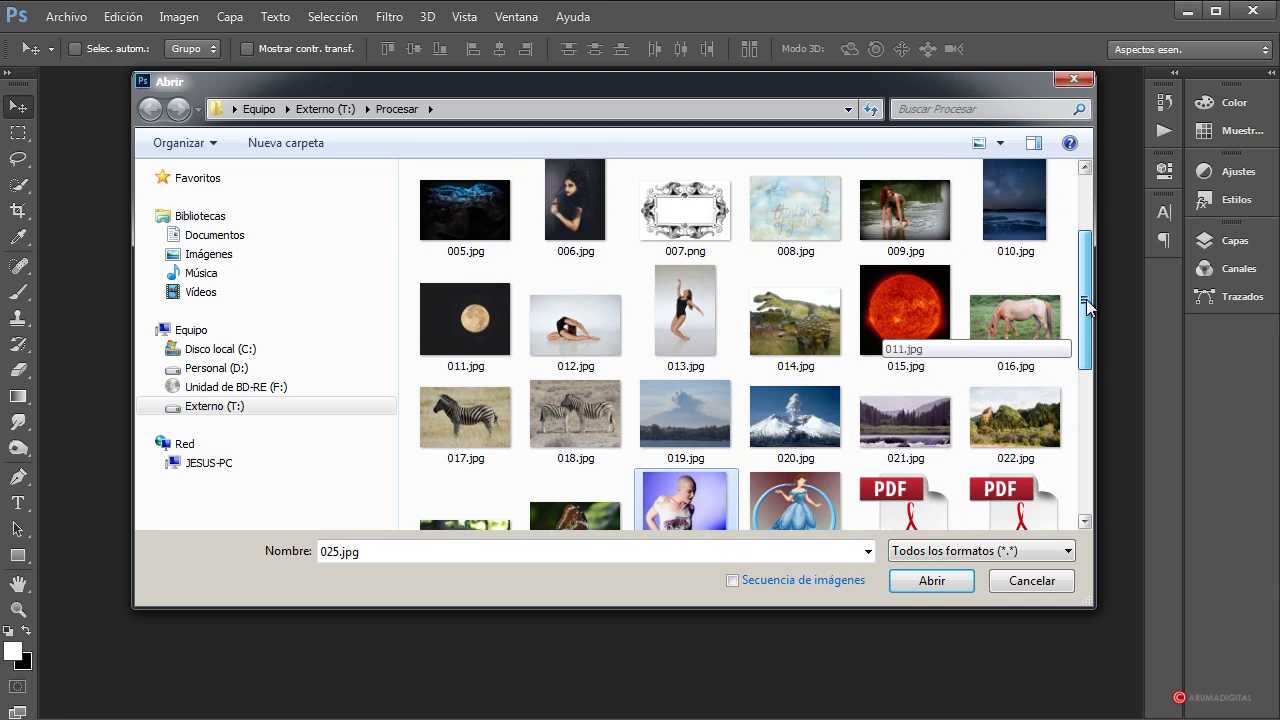
{"action": "left_click", "coordinate": [1043, 219], "text": "ctrl"}
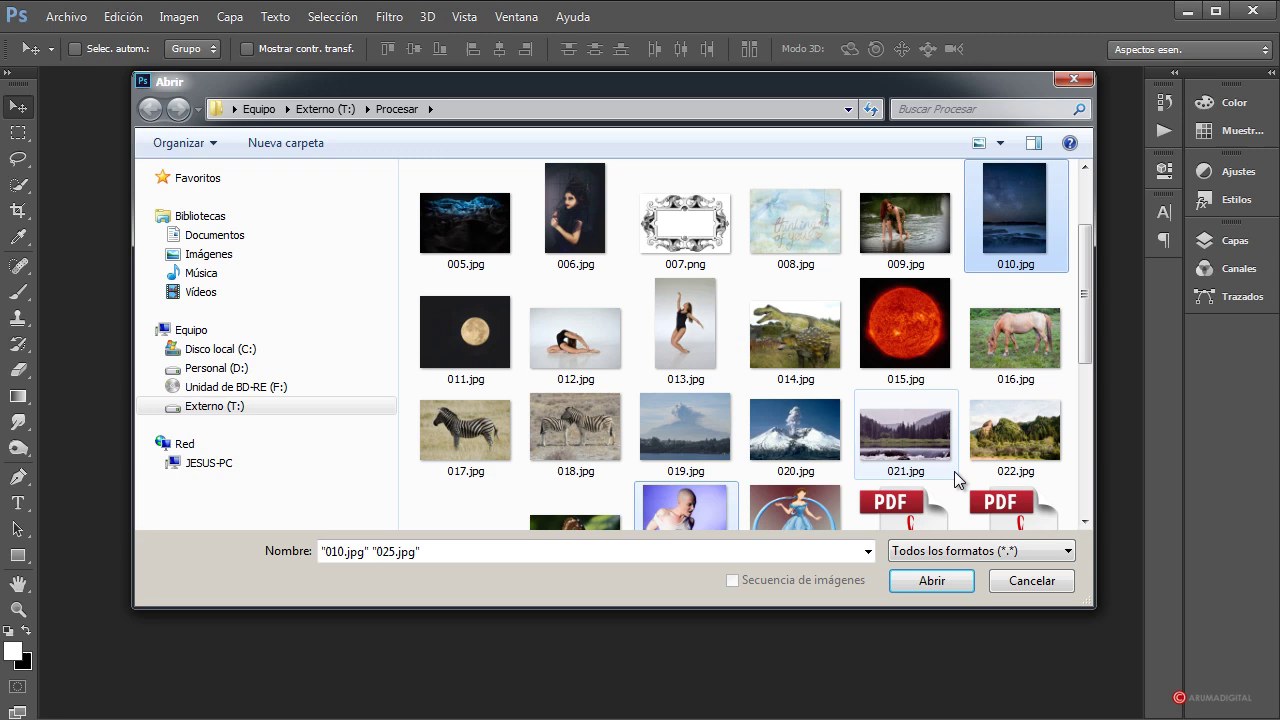
{"action": "left_click", "coordinate": [919, 582]}
{"action": "left_click", "coordinate": [865, 318]}
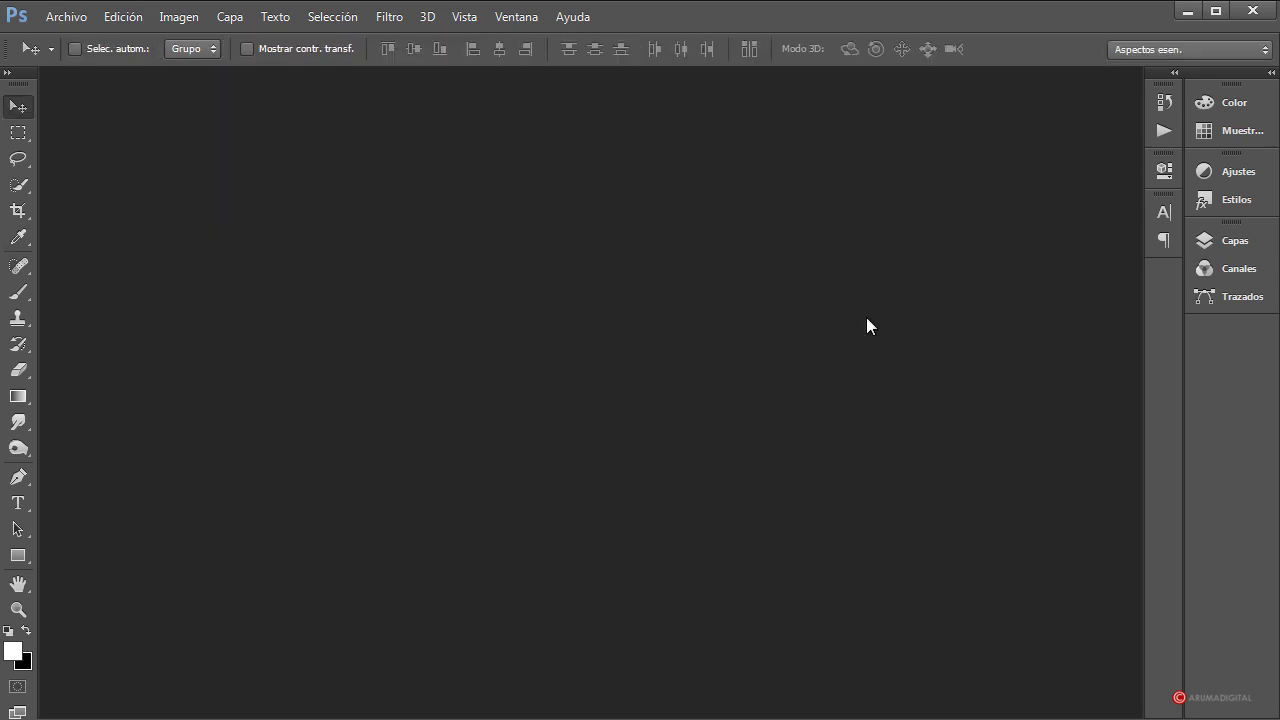
Accept 025.jpg's missing profile and drag the portrait into 010.jpg as Capa 1.
{"action": "left_click", "coordinate": [870, 322]}
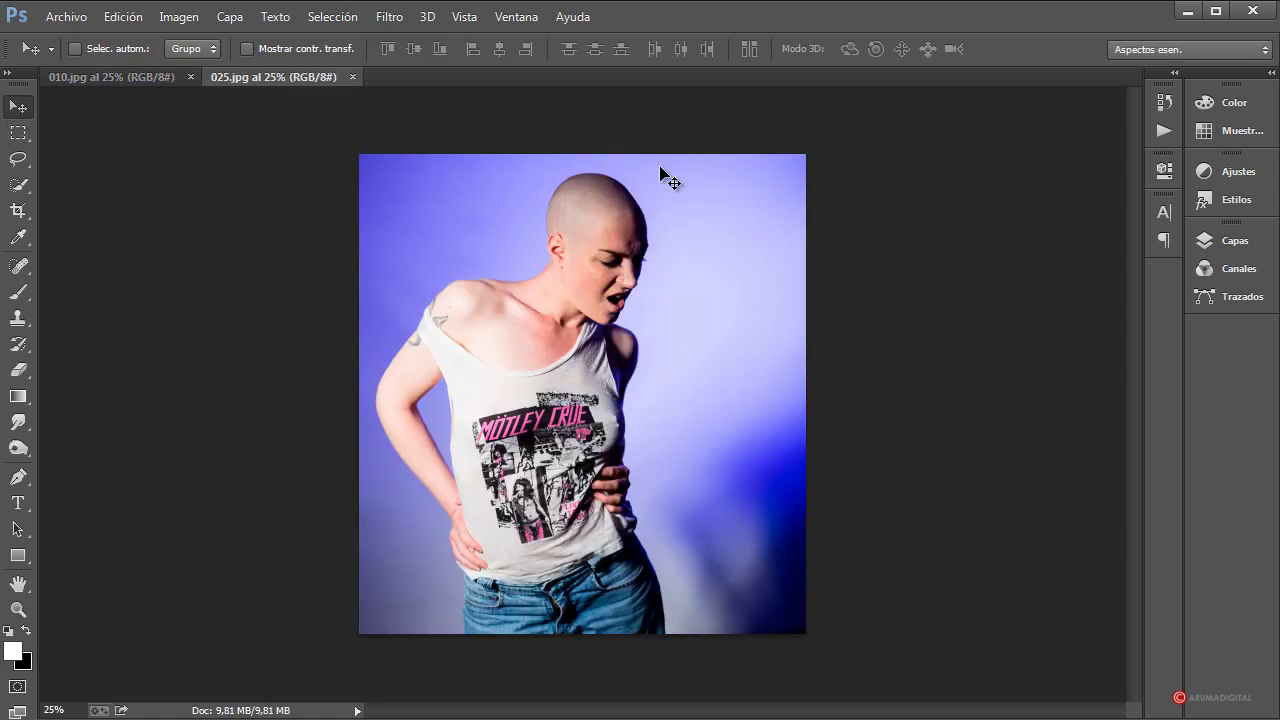
{"action": "left_click_drag", "start_coordinate": [517, 375], "coordinate": [250, 210]}
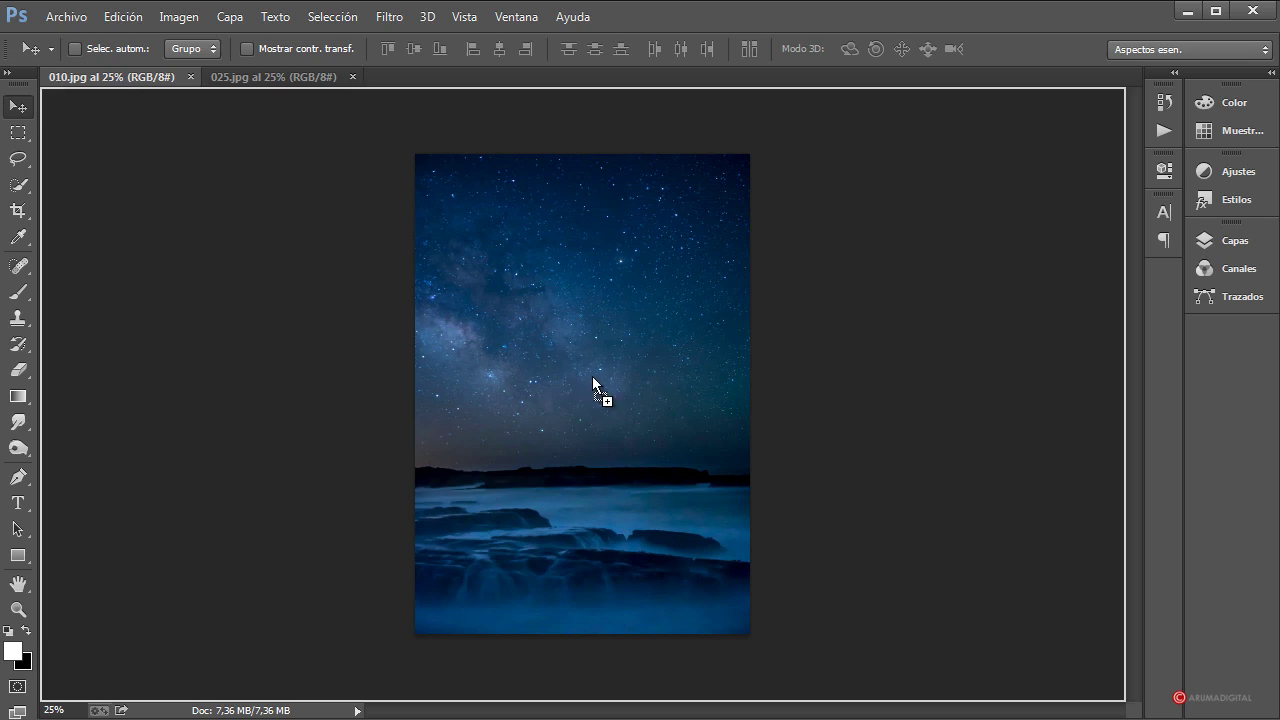
{"action": "left_click_drag", "start_coordinate": [587, 382], "coordinate": [577, 361]}
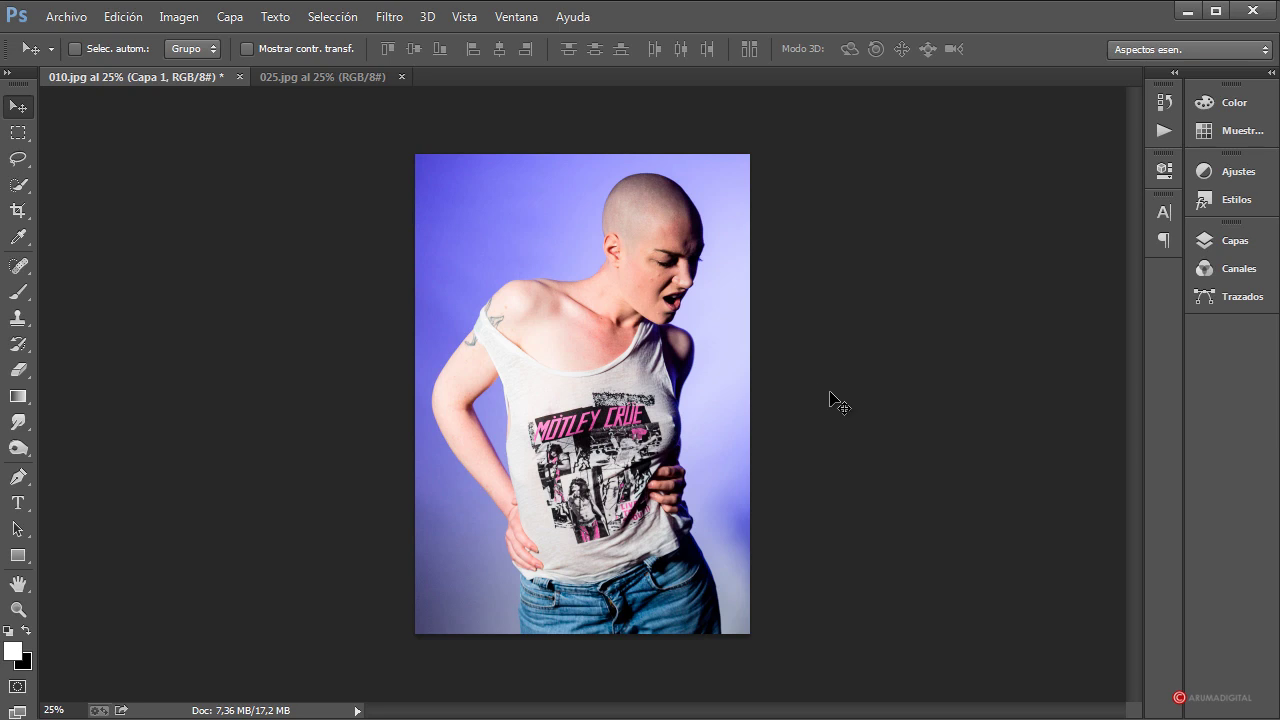
Convert the locked Fondo background into the normal layer Capa 0.
{"action": "left_click", "coordinate": [1231, 242]}
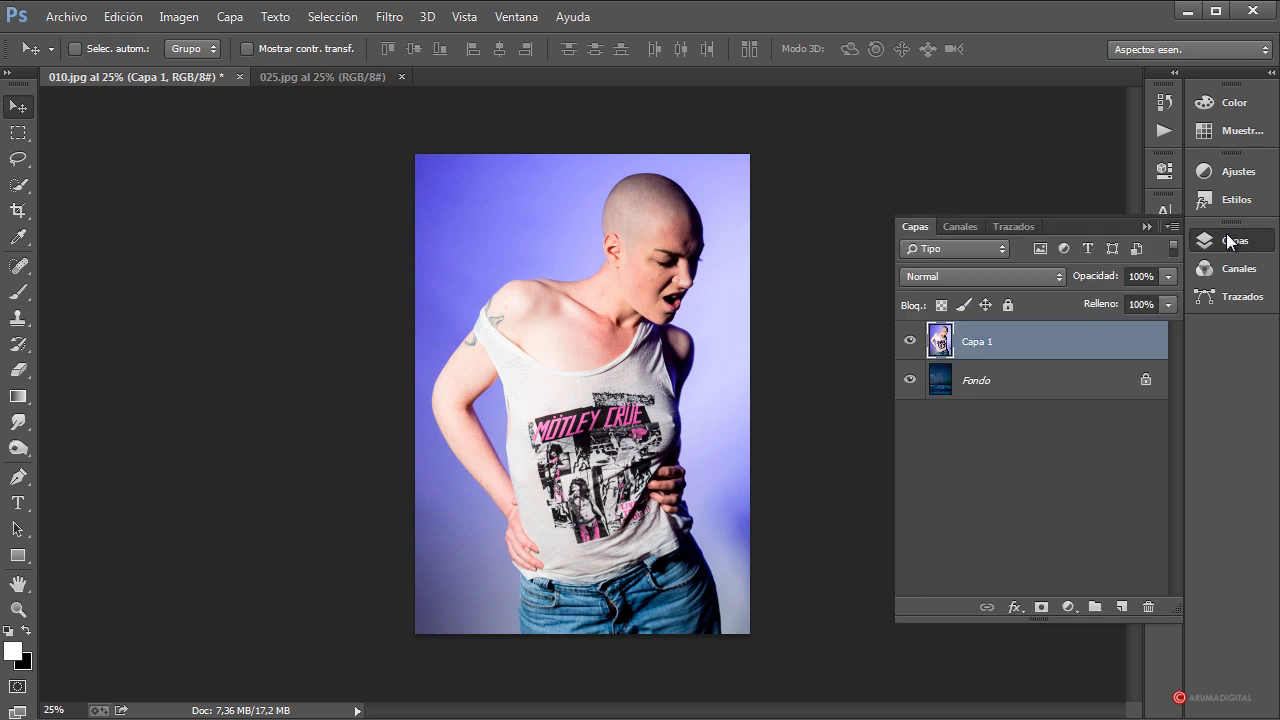
{"action": "double_click", "coordinate": [990, 380]}
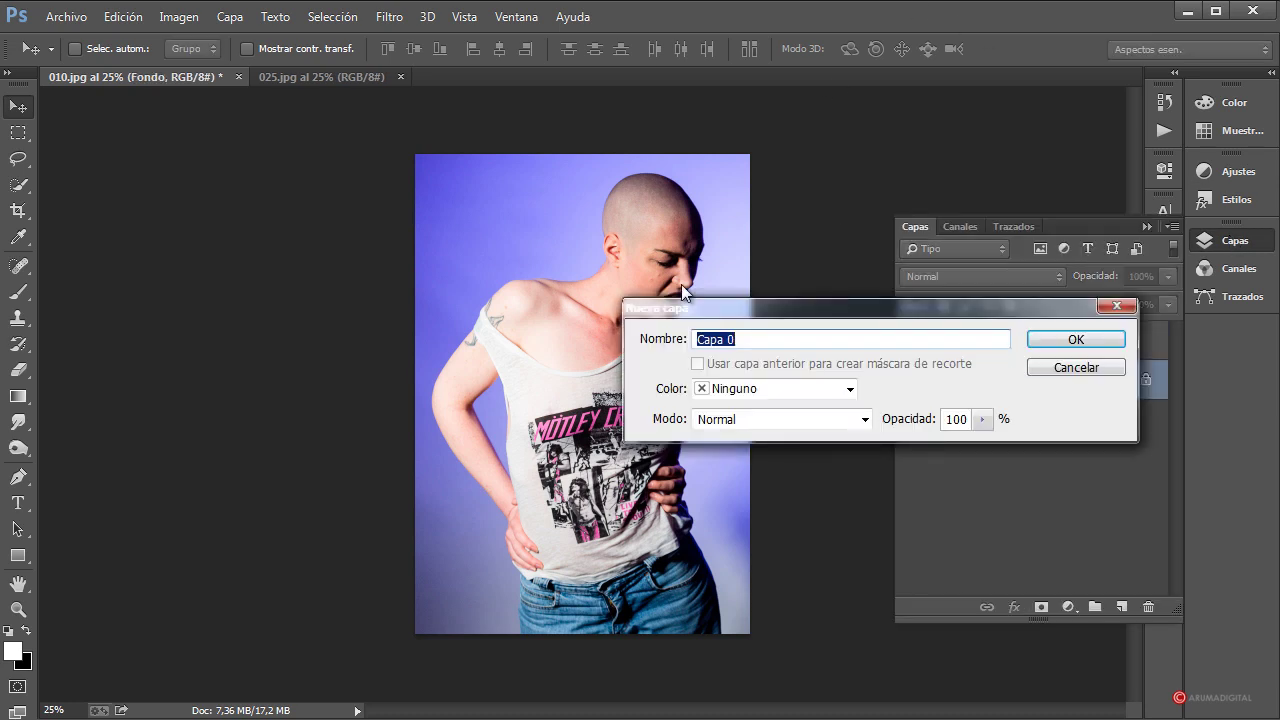
{"action": "left_click", "coordinate": [1075, 342]}
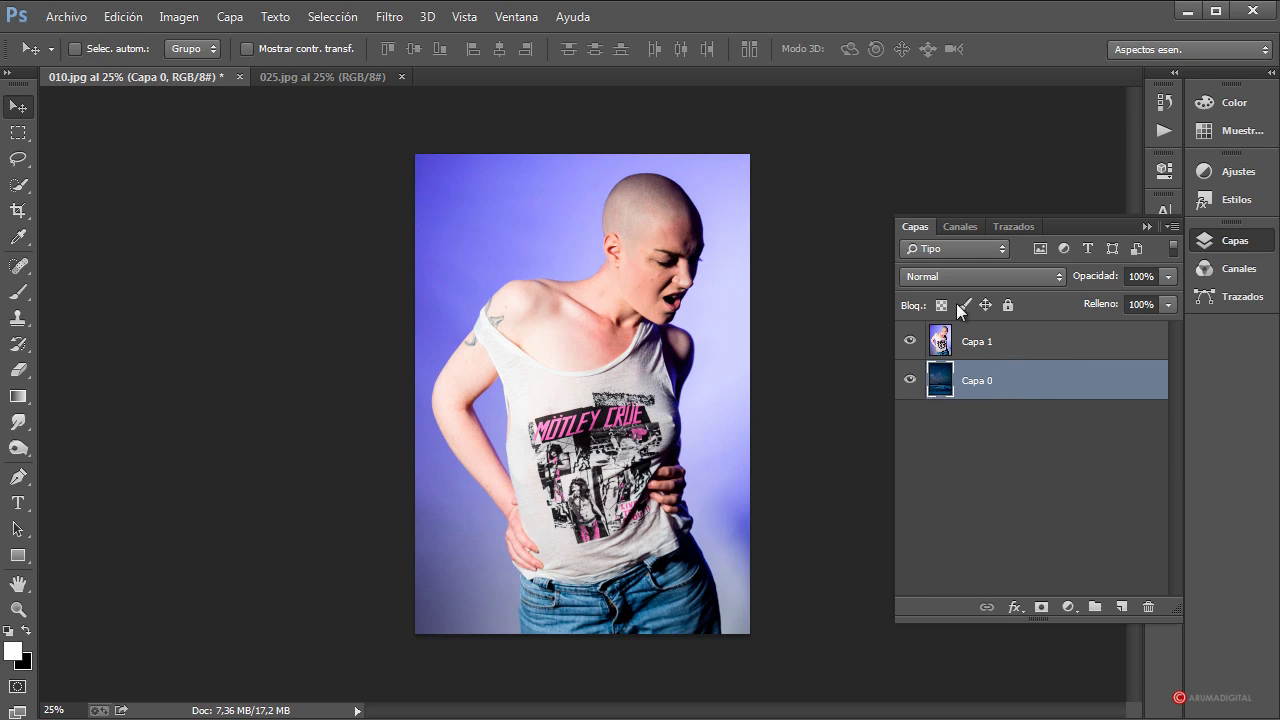
Duplicate Capa 1 as Capa 1 copia, hide the copy, and select Capa 1.
{"action": "left_click_drag", "start_coordinate": [1017, 346], "coordinate": [1121, 606]}
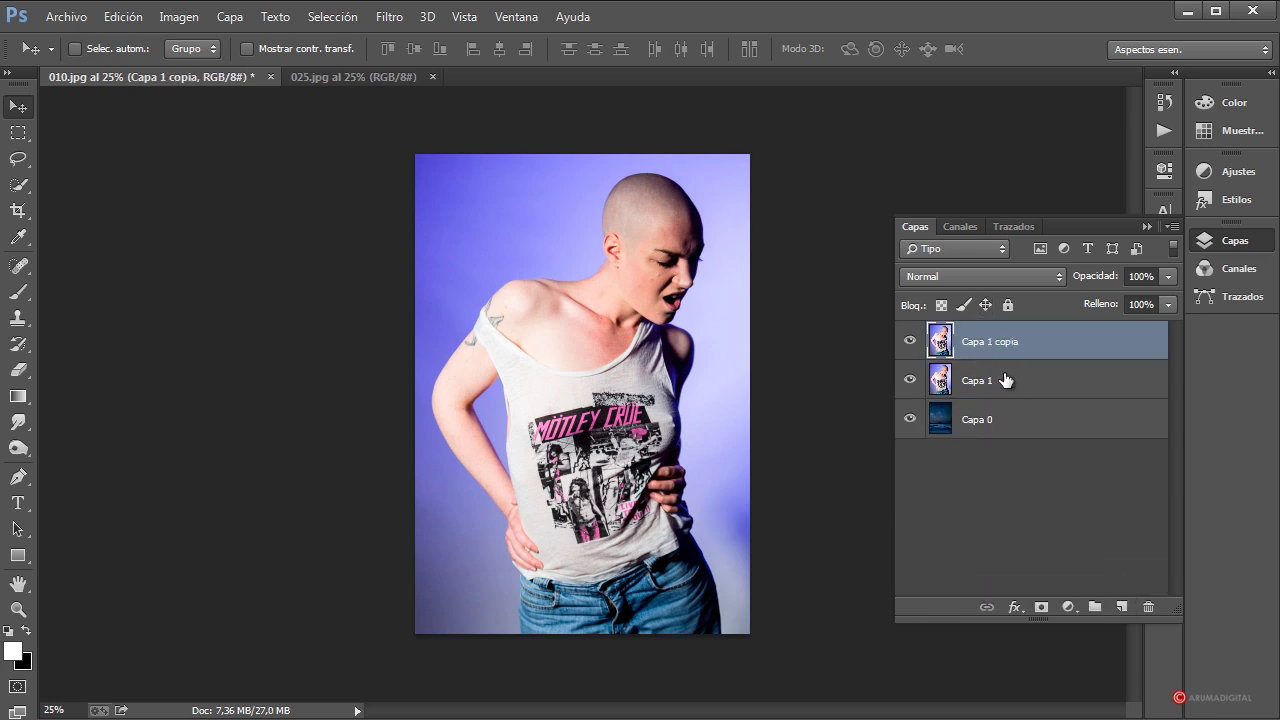
{"action": "left_click", "coordinate": [910, 342]}
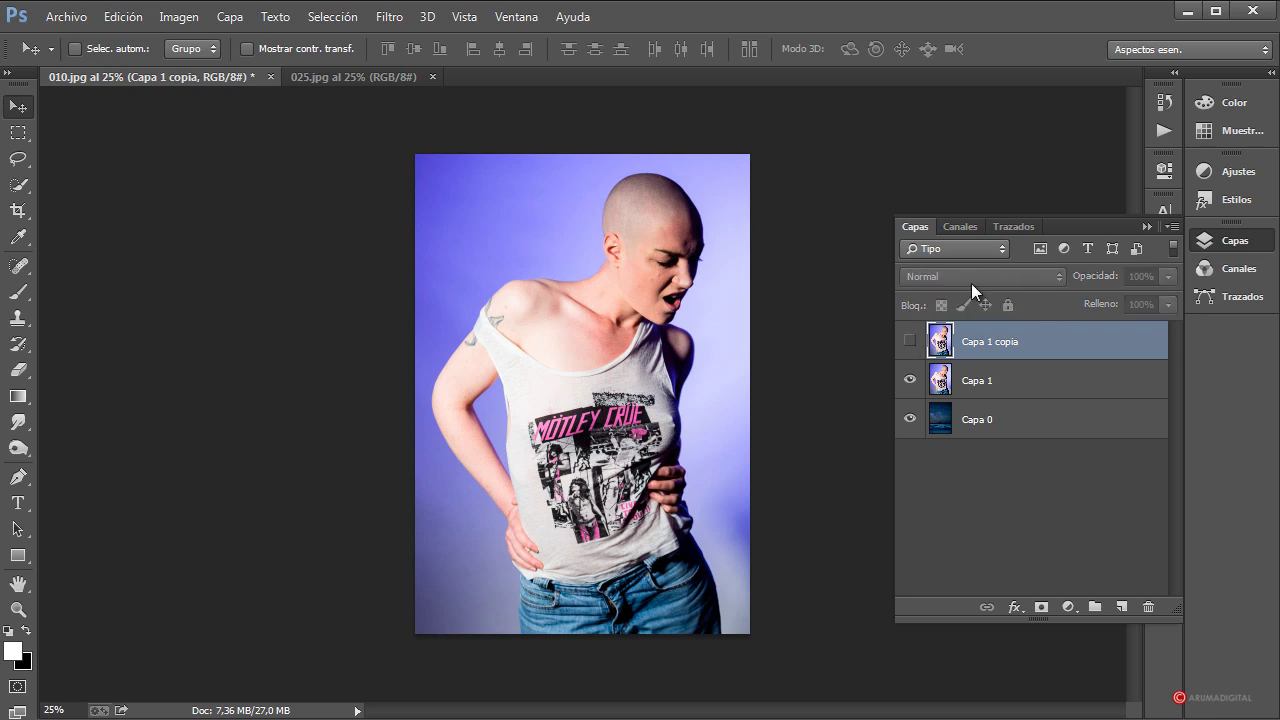
{"action": "left_click", "coordinate": [1000, 383]}
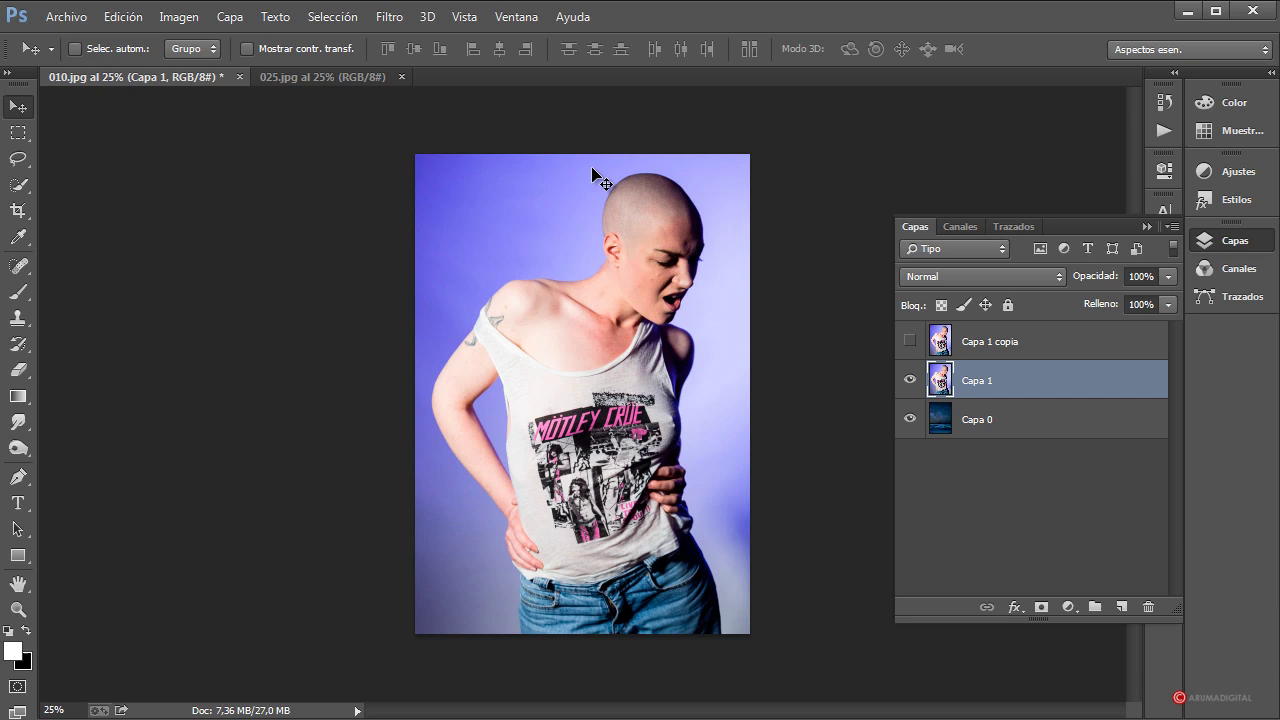
Apply Pixelizar > Cristalizar to Capa 1 with a cell size of 25.
{"action": "left_click", "coordinate": [383, 22]}
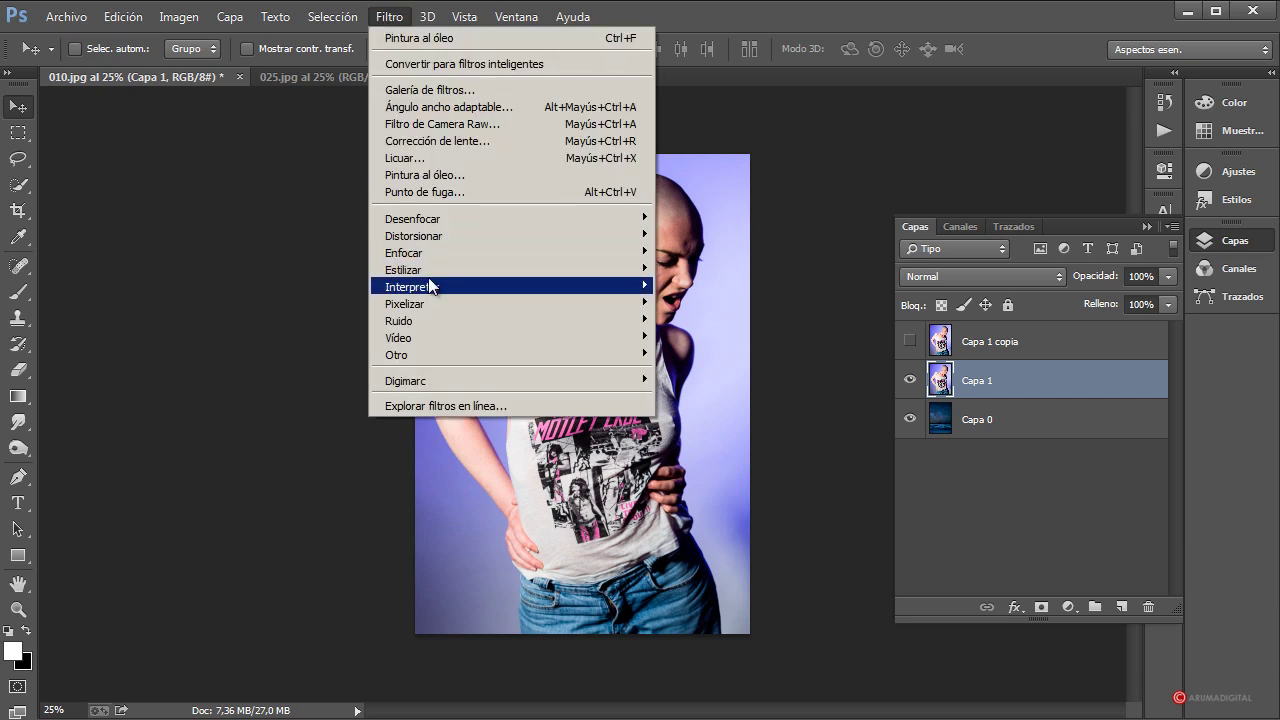
{"action": "mouse_move", "coordinate": [426, 301]}
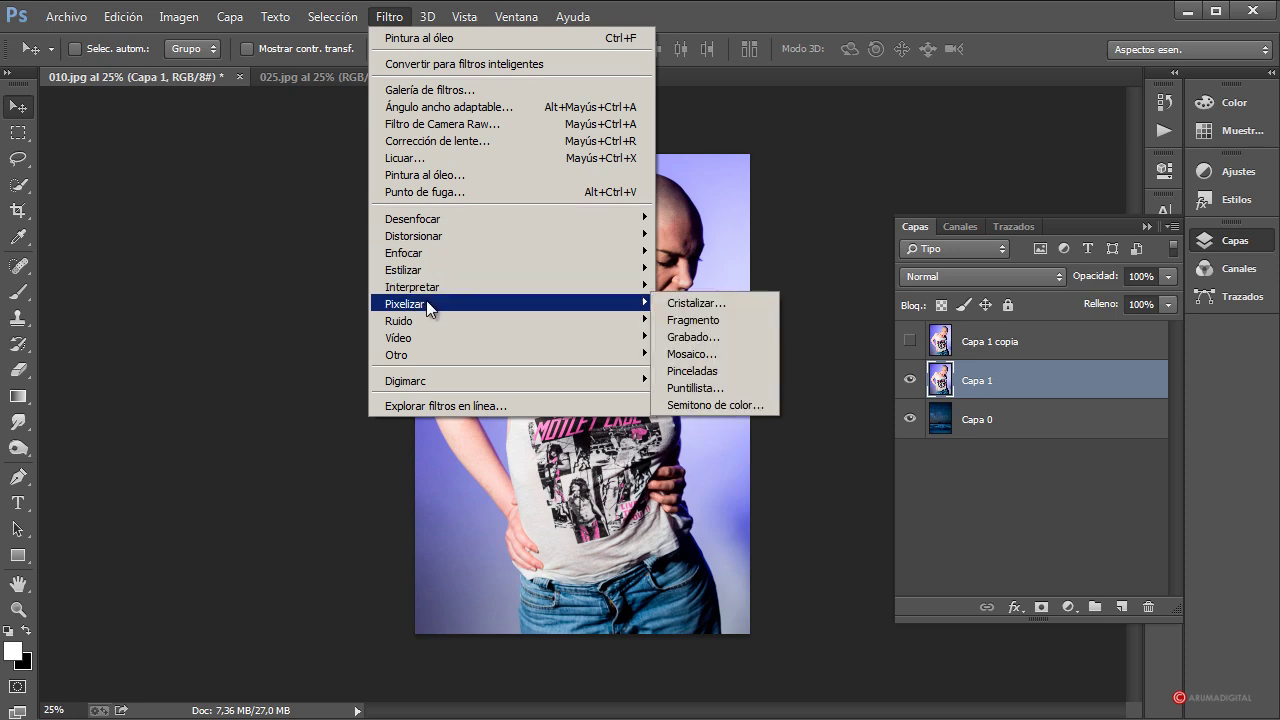
{"action": "left_click", "coordinate": [694, 308]}
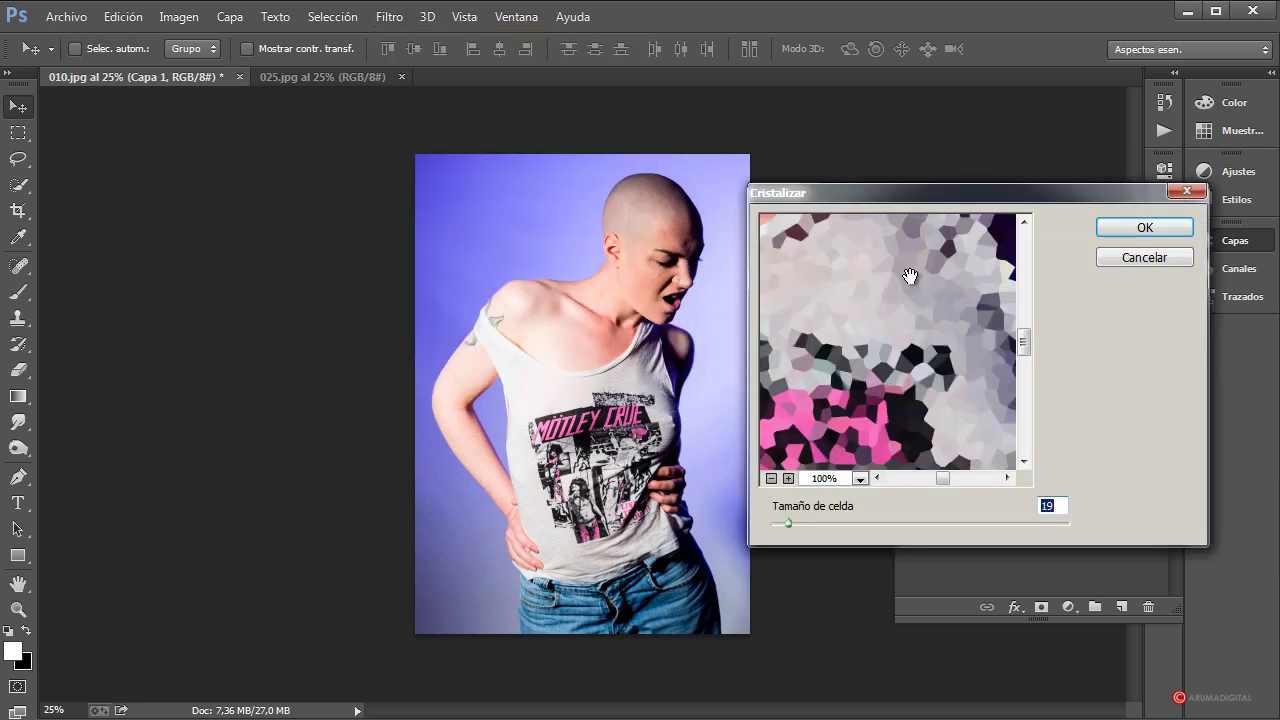
{"action": "left_click_drag", "start_coordinate": [906, 277], "coordinate": [835, 500]}
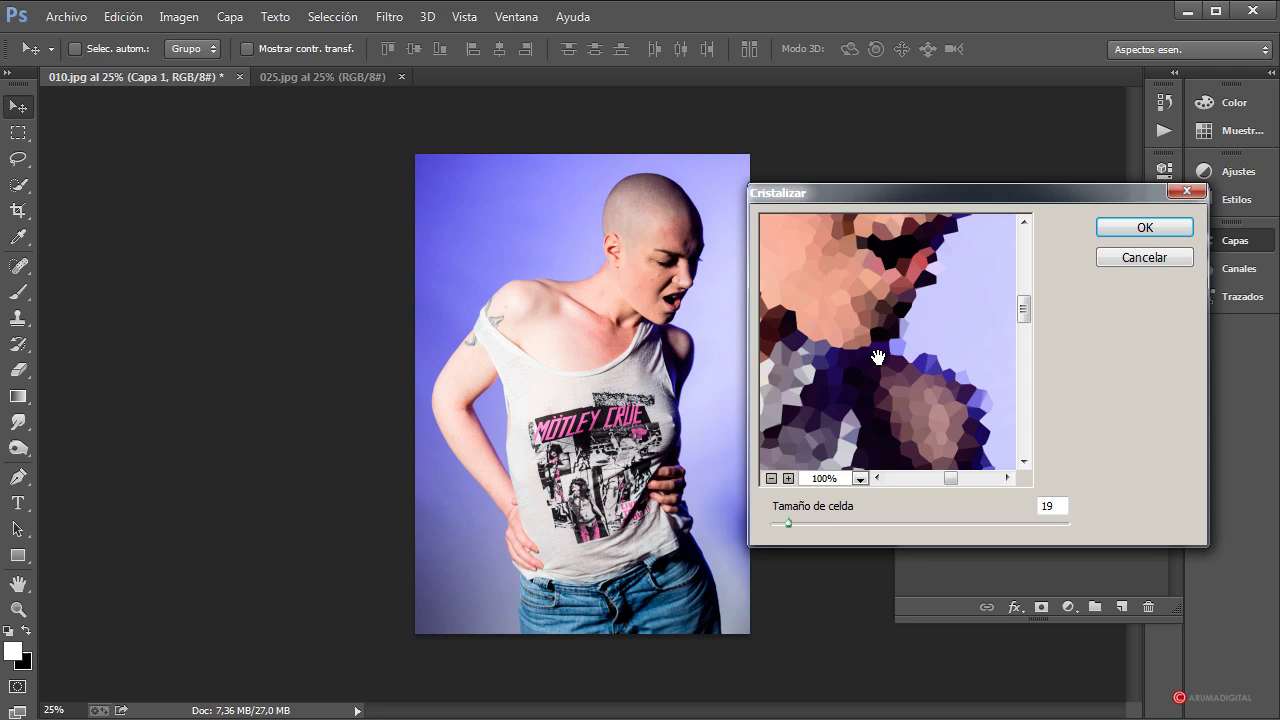
{"action": "left_click_drag", "start_coordinate": [814, 315], "coordinate": [814, 357]}
{"action": "left_click_drag", "start_coordinate": [966, 271], "coordinate": [951, 314]}
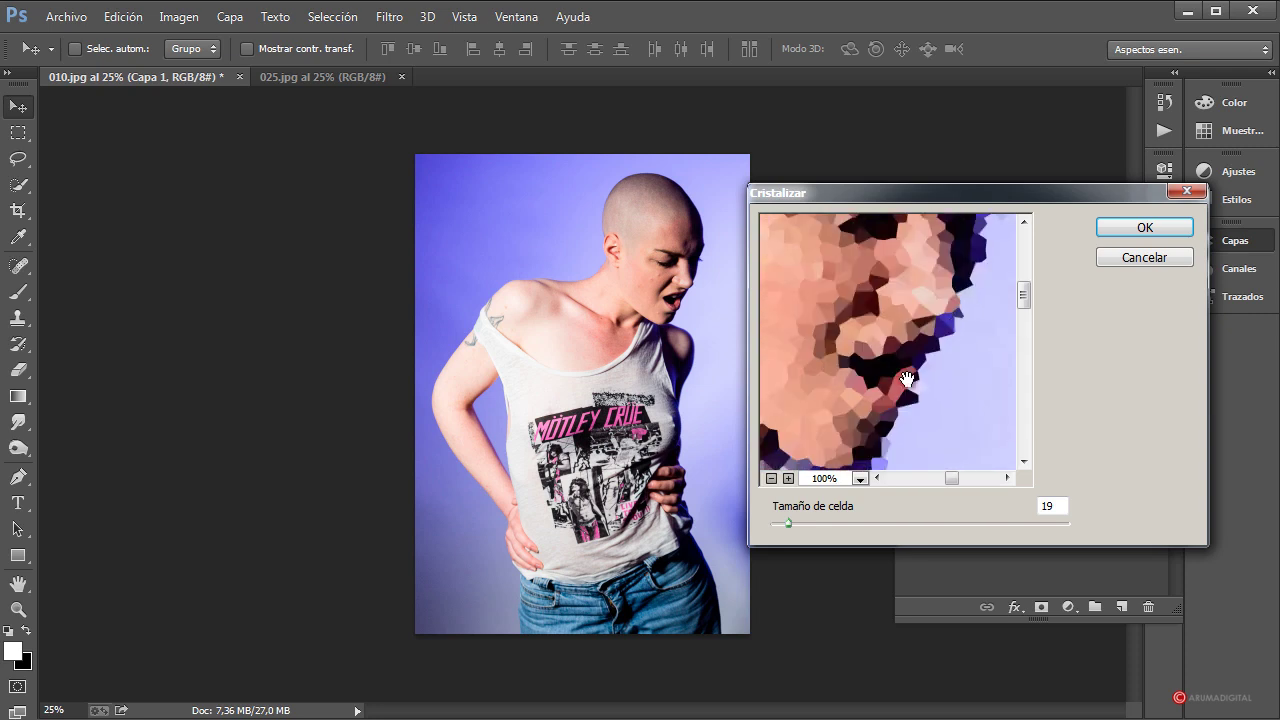
{"action": "left_click", "coordinate": [771, 478]}
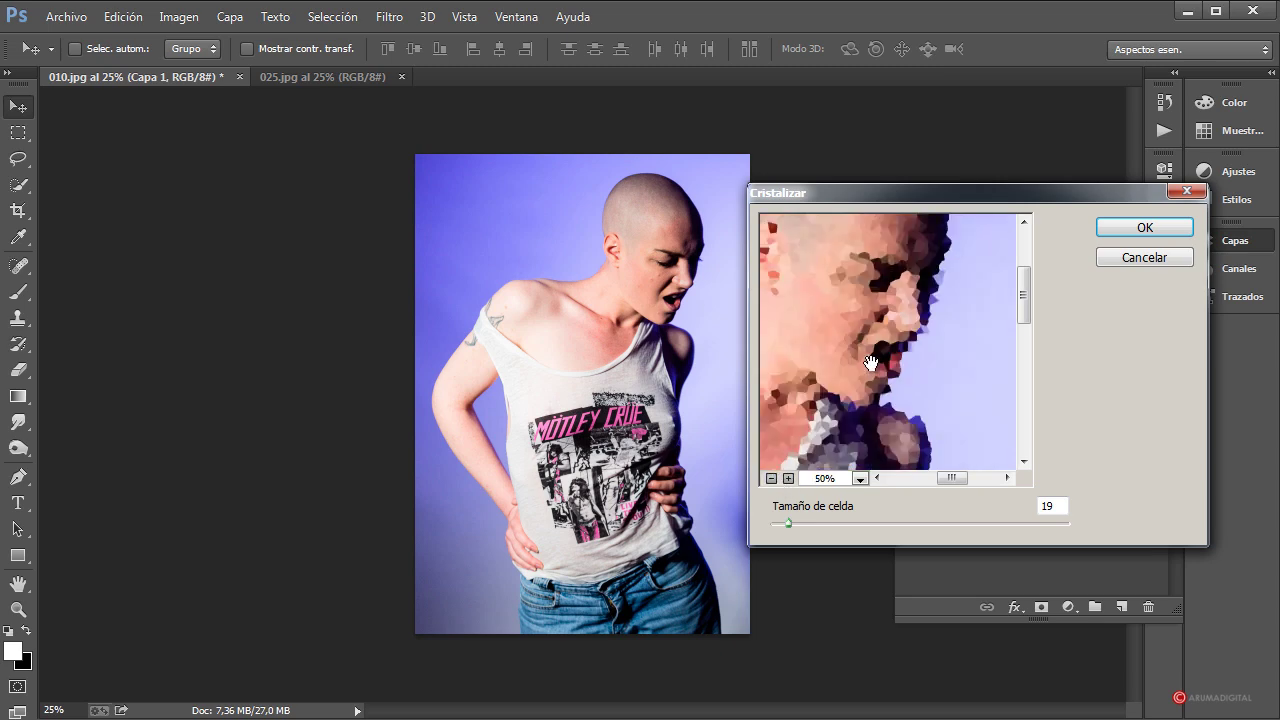
{"action": "mouse_move", "coordinate": [792, 520]}
{"action": "left_mouse_down"}
{"action": "mouse_move", "coordinate": [814, 523]}
{"action": "mouse_move", "coordinate": [792, 524]}
{"action": "left_mouse_up"}
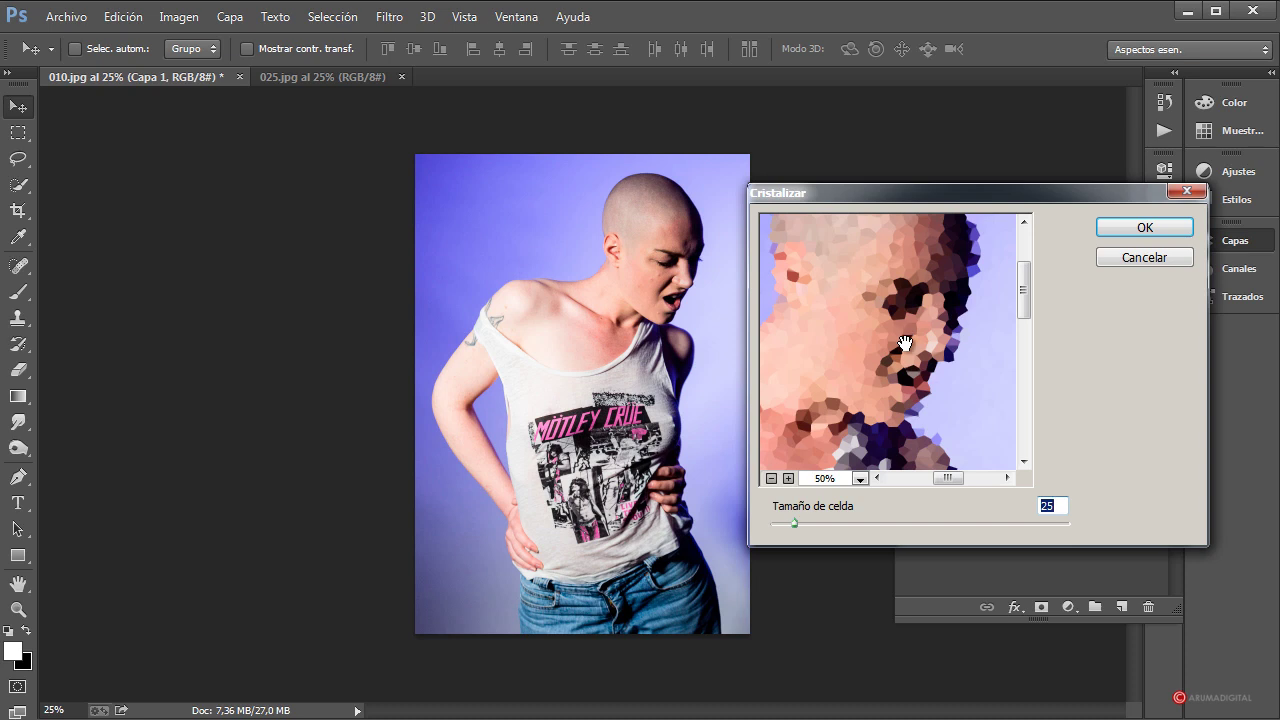
{"action": "left_click", "coordinate": [1123, 242]}
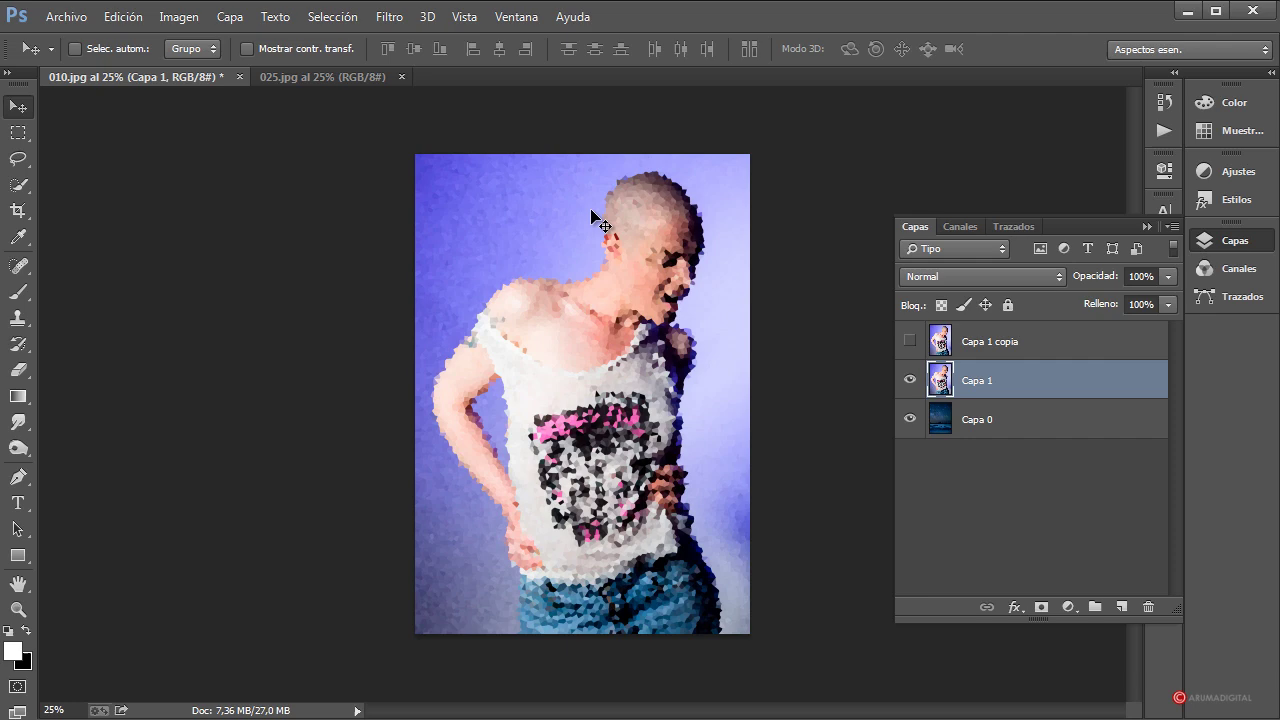
Set the document zoom to 50%.
{"action": "left_click", "coordinate": [52, 711]}
{"action": "type", "text": "50"}
{"action": "key", "text": "Return"}
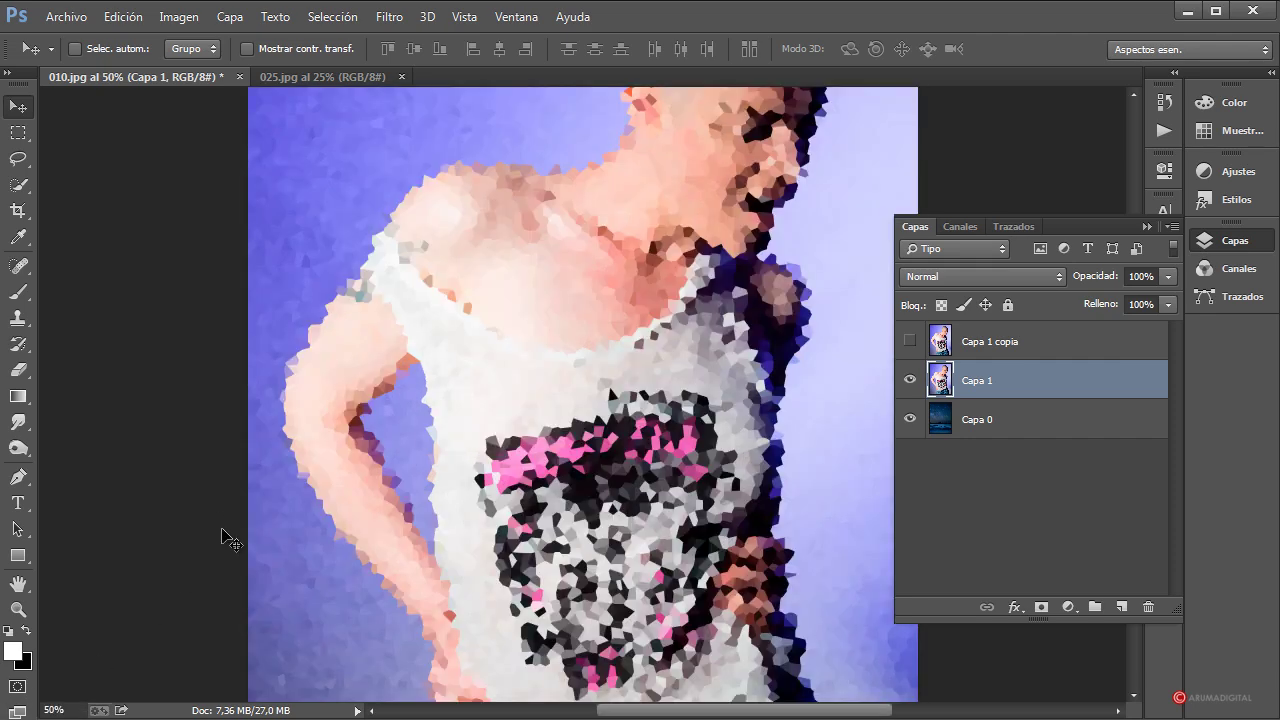
{"action": "scroll", "coordinate": [566, 346], "scroll_direction": "up", "scroll_amount": 3}
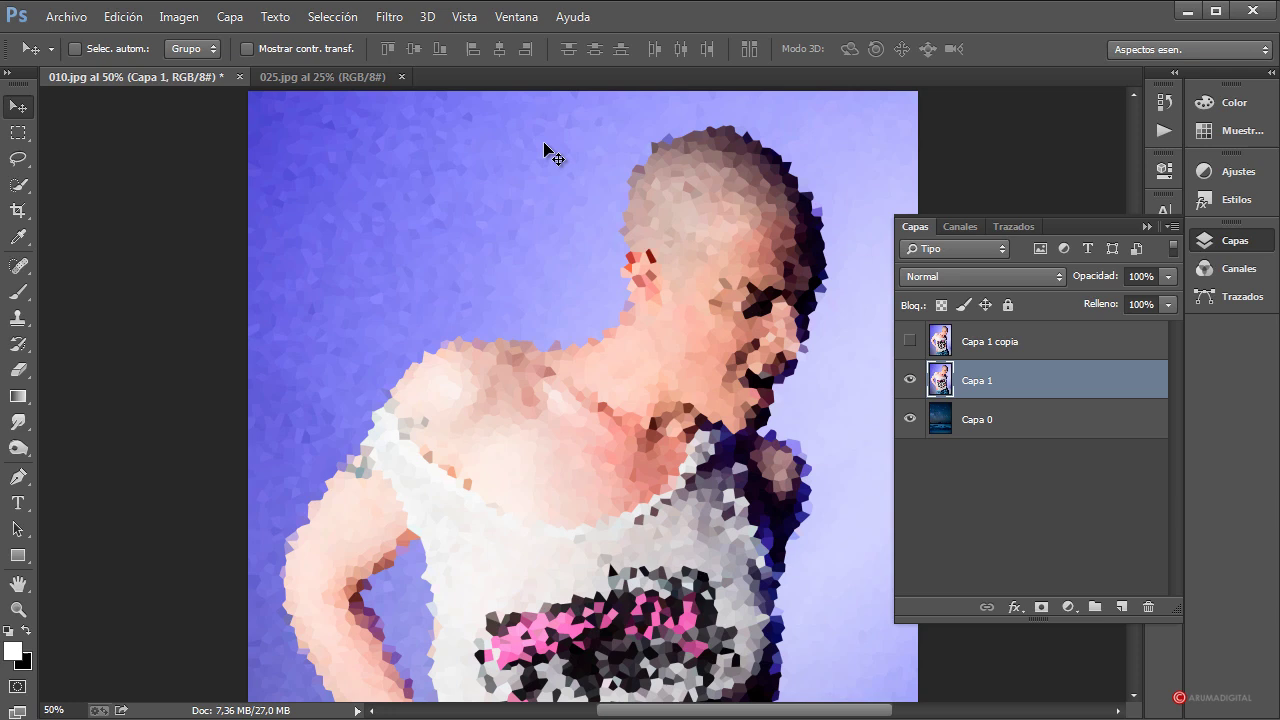
{"action": "left_click", "coordinate": [389, 16]}
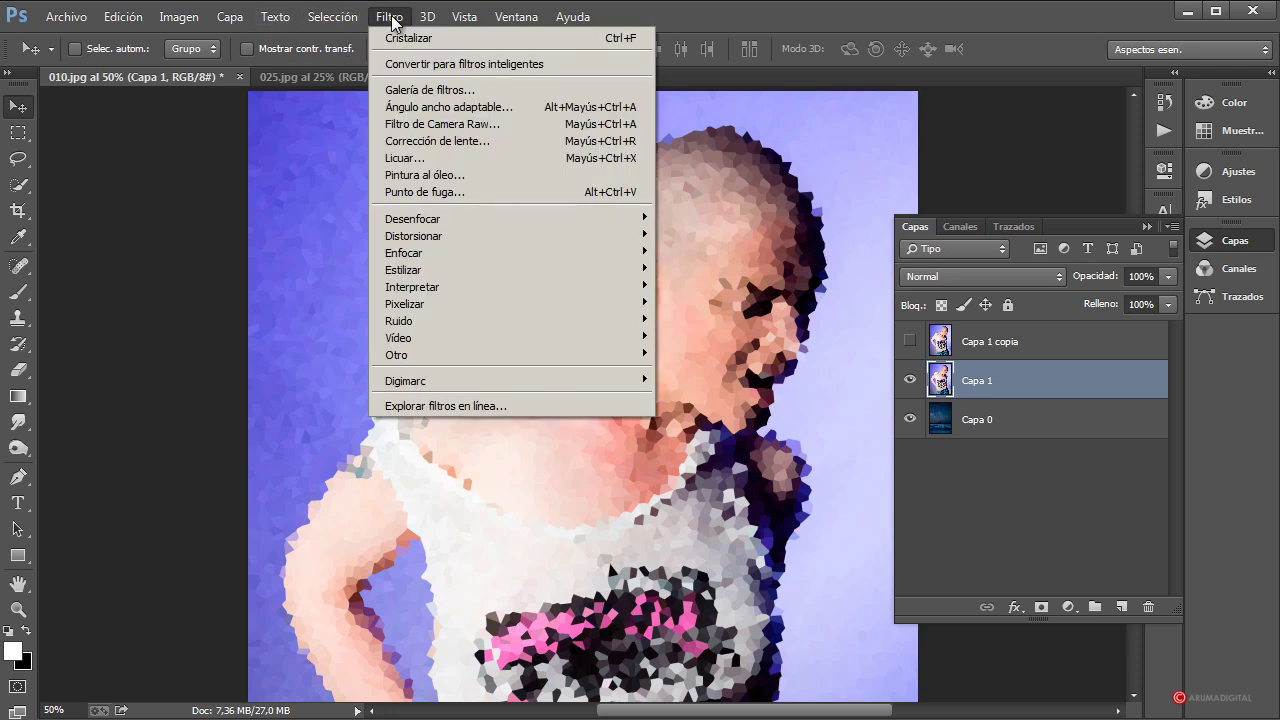
Apply Pintura al óleo to Capa 1: Brillo 0, Estilización 10, Limpieza 10, Escala 7,13.
{"action": "left_click", "coordinate": [442, 176]}
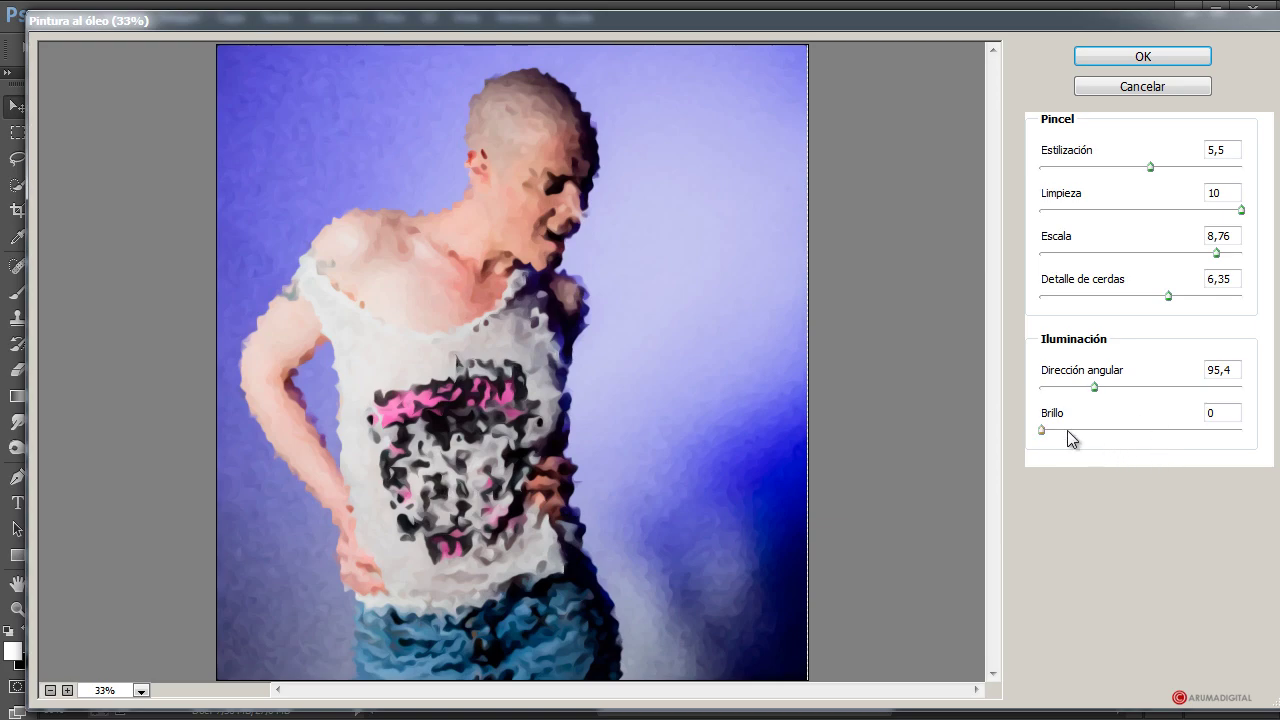
{"action": "left_click_drag", "start_coordinate": [1067, 430], "coordinate": [1110, 444]}
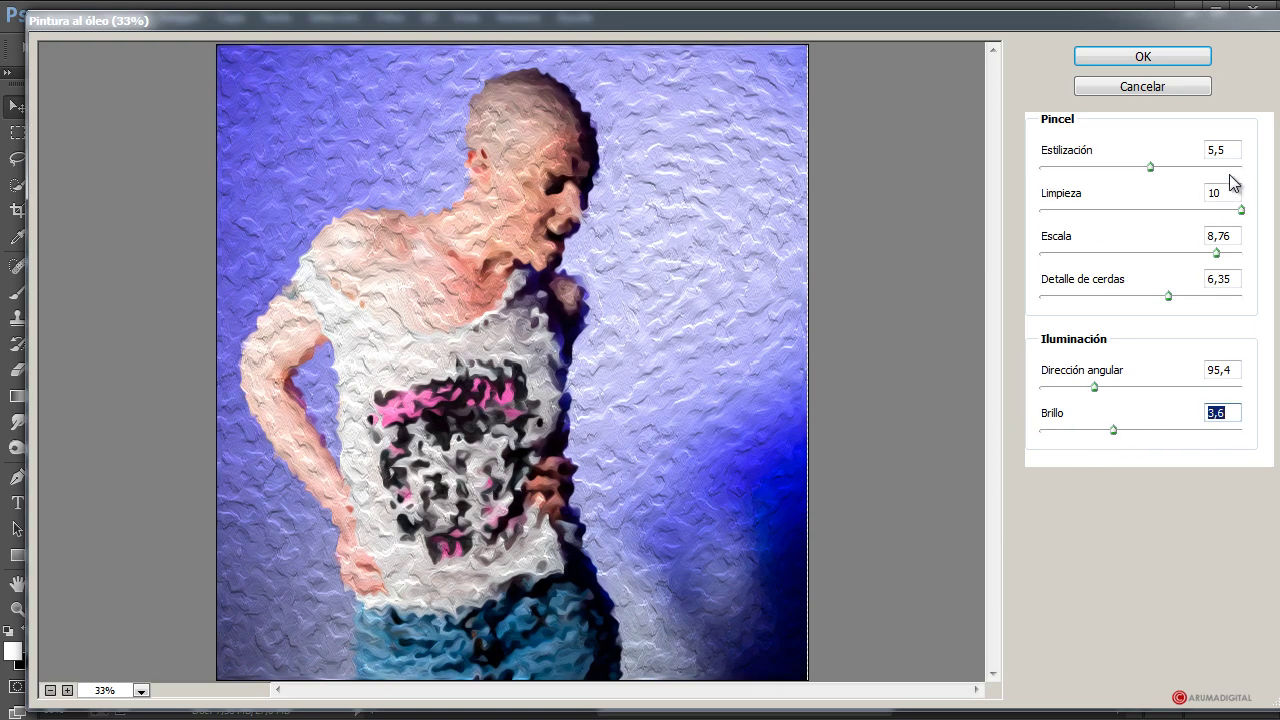
{"action": "left_click_drag", "start_coordinate": [1240, 210], "coordinate": [1143, 213]}
{"action": "left_click_drag", "start_coordinate": [1216, 253], "coordinate": [1154, 254]}
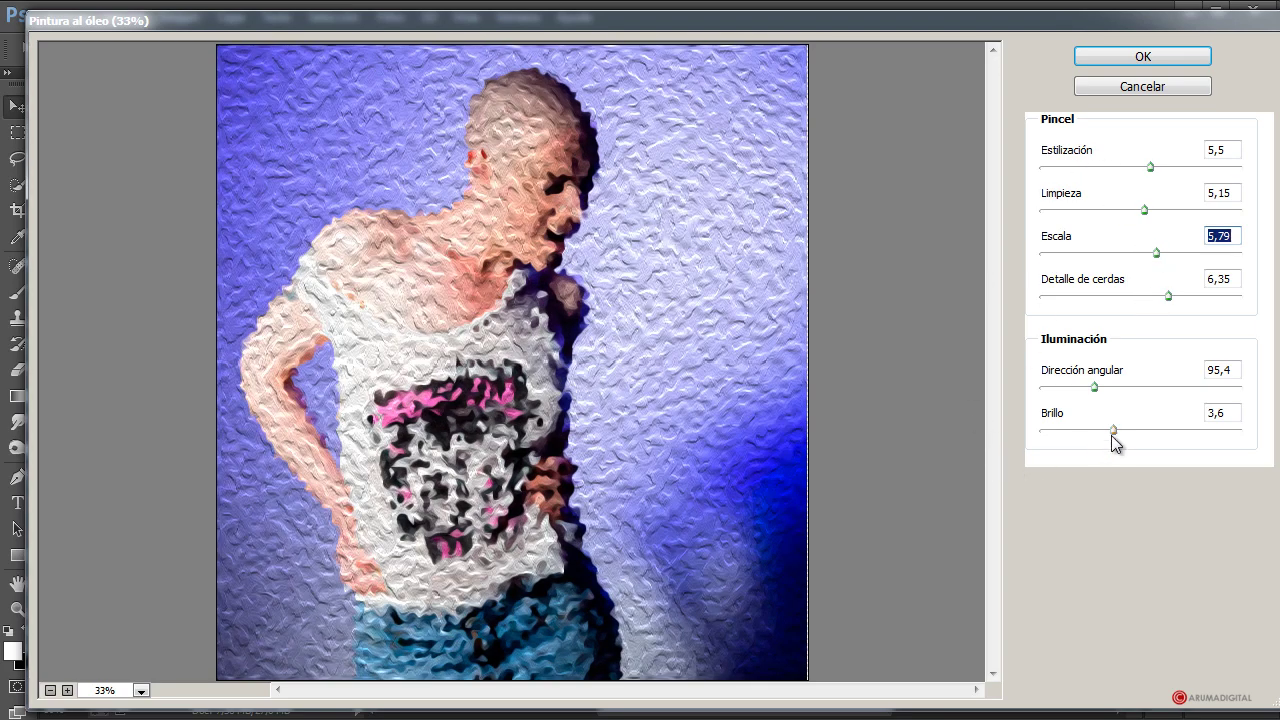
{"action": "left_click_drag", "start_coordinate": [1113, 431], "coordinate": [1002, 441]}
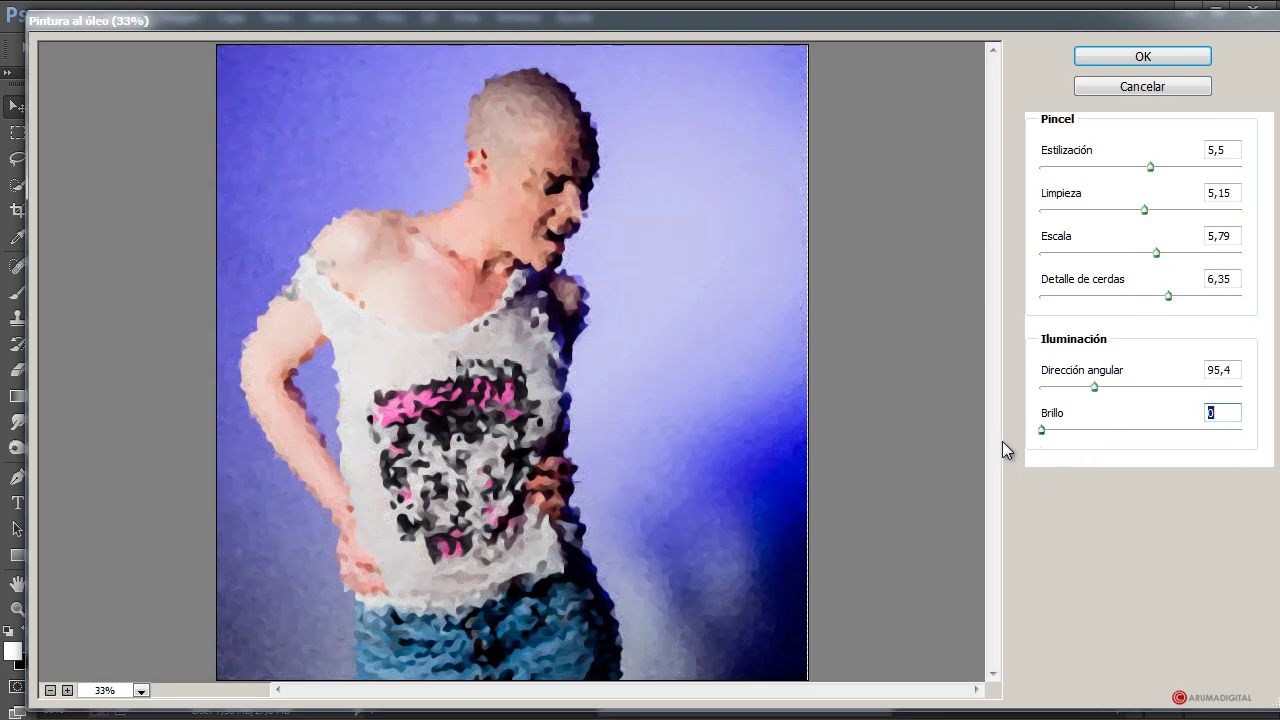
{"action": "left_click_drag", "start_coordinate": [1151, 167], "coordinate": [1265, 185]}
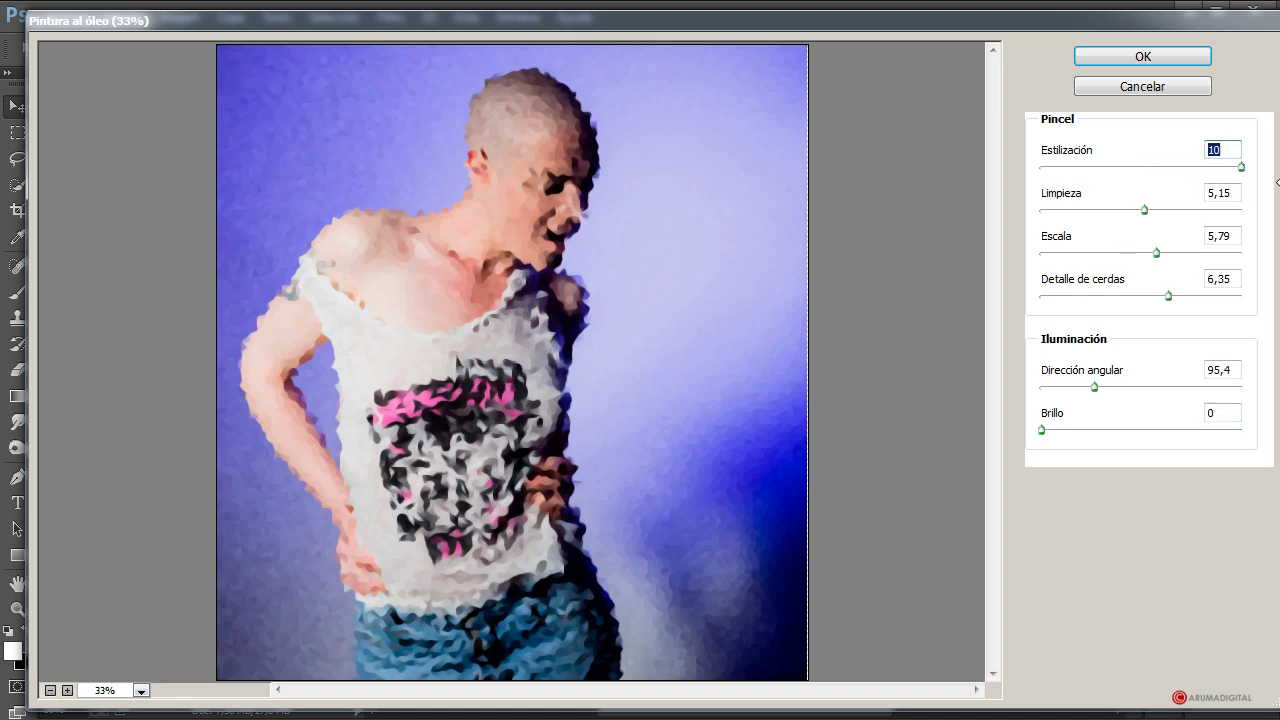
{"action": "left_click_drag", "start_coordinate": [1145, 211], "coordinate": [1255, 228]}
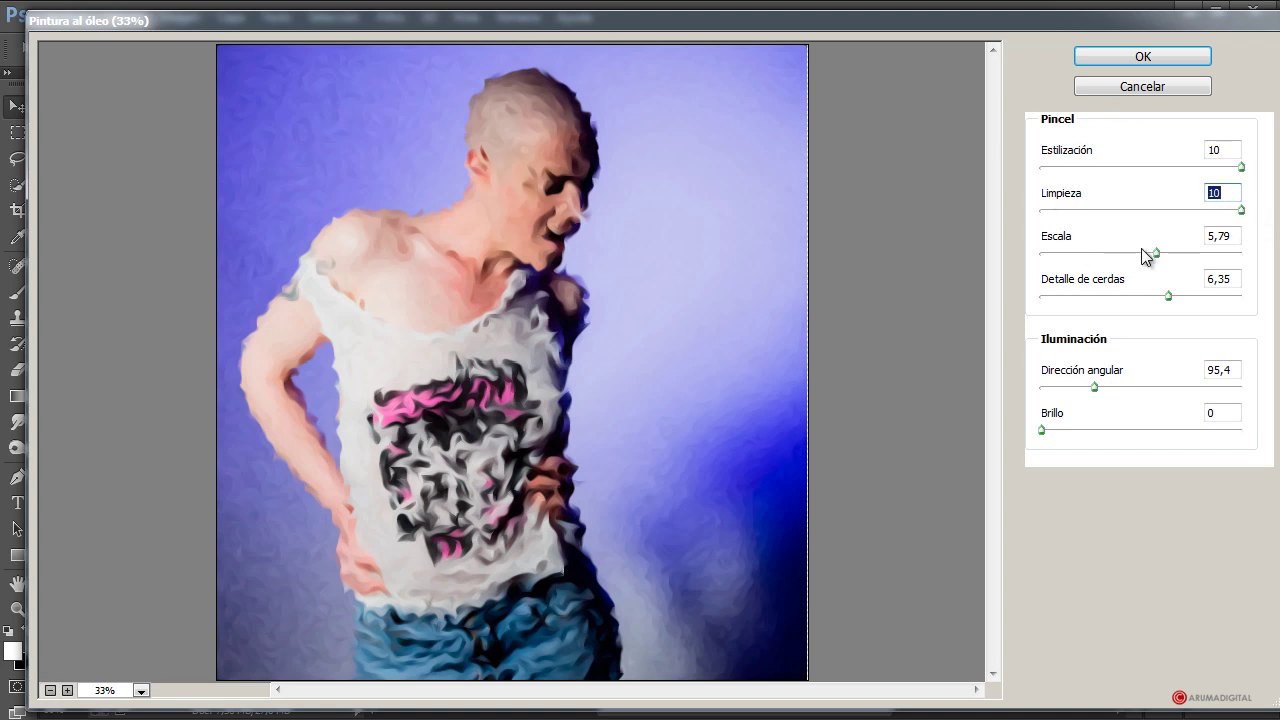
{"action": "left_click_drag", "start_coordinate": [1157, 262], "coordinate": [1186, 280]}
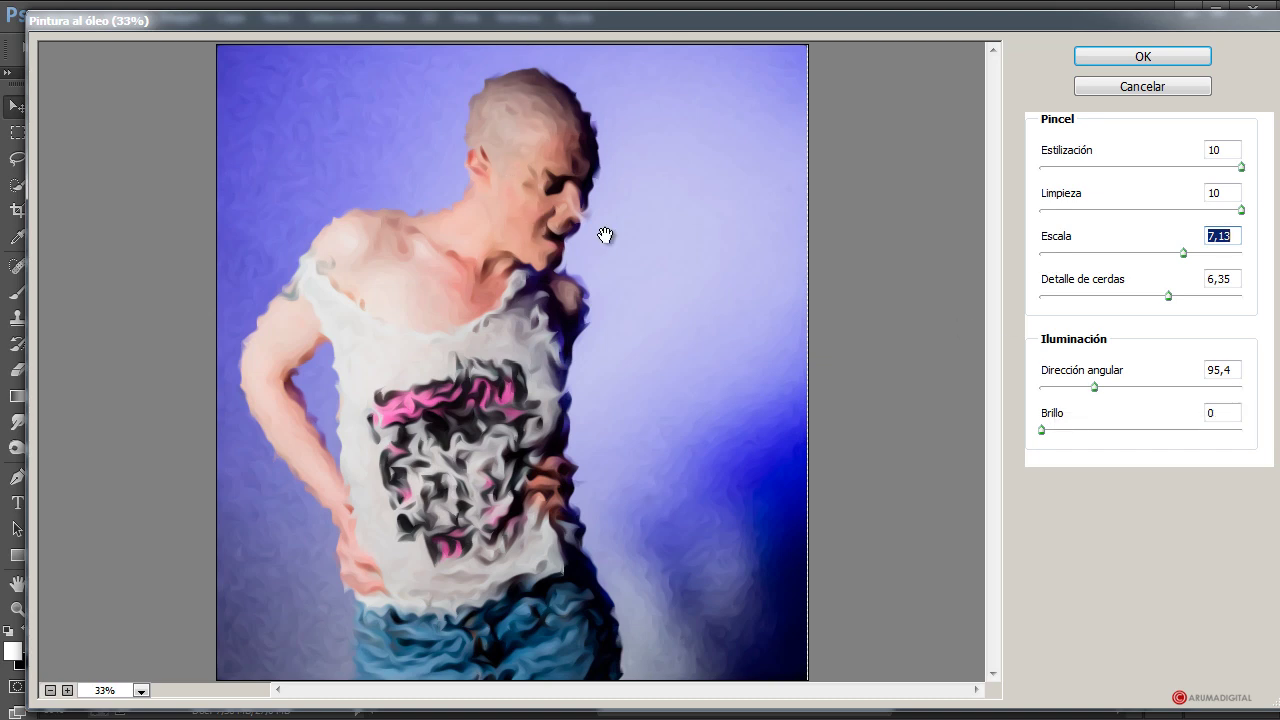
{"action": "left_click", "coordinate": [1129, 58]}
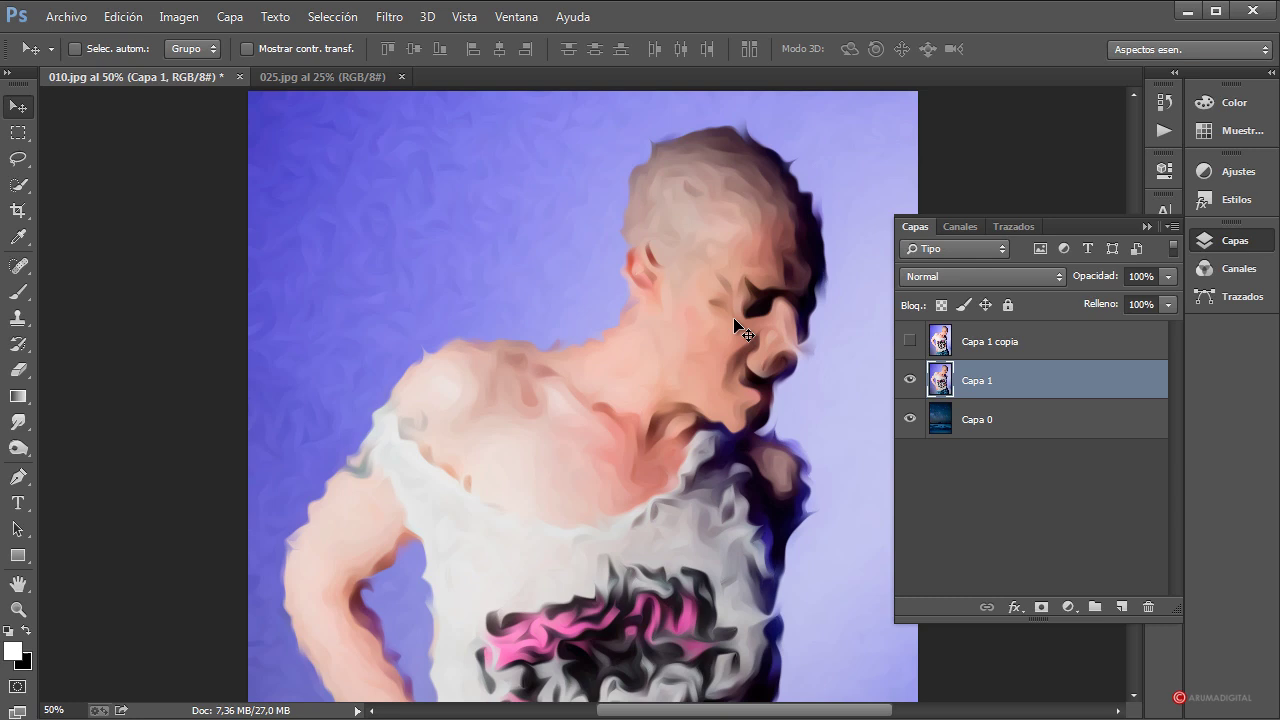
Select and show Capa 1 copia, then apply Estilizar > Trazar contorno at Nivel 78.
{"action": "left_click", "coordinate": [1016, 349]}
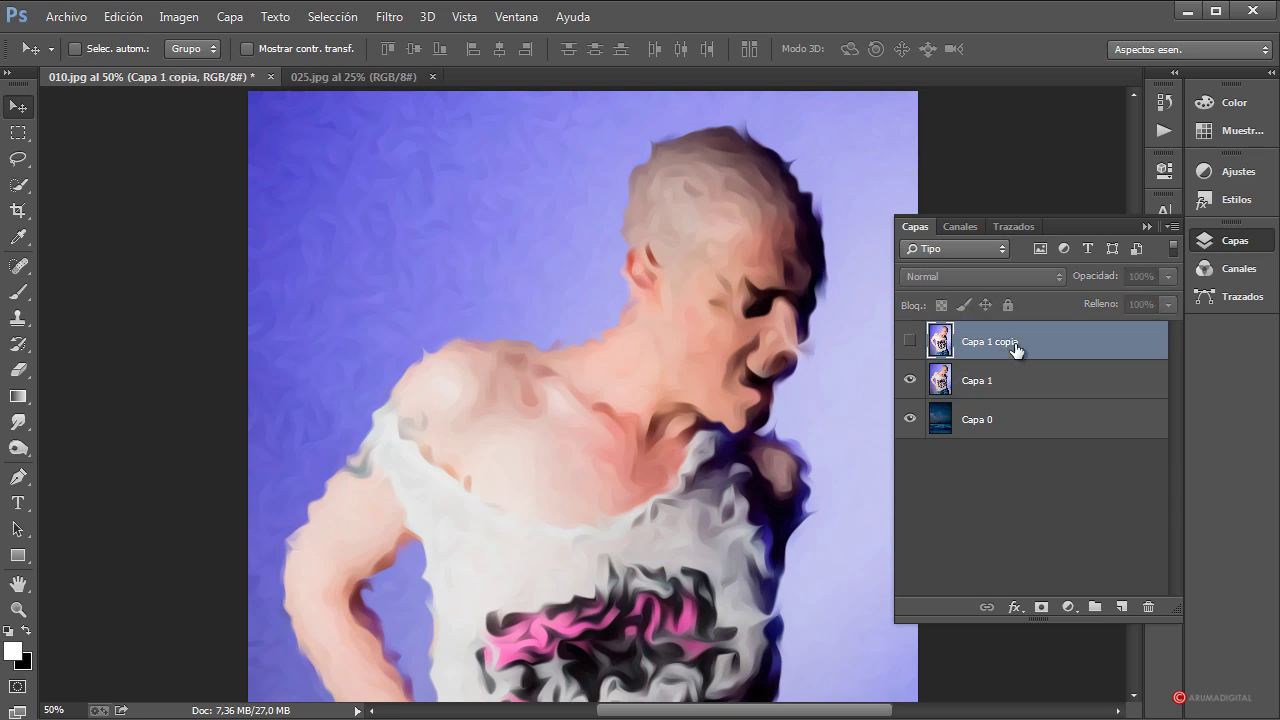
{"action": "left_click", "coordinate": [909, 345]}
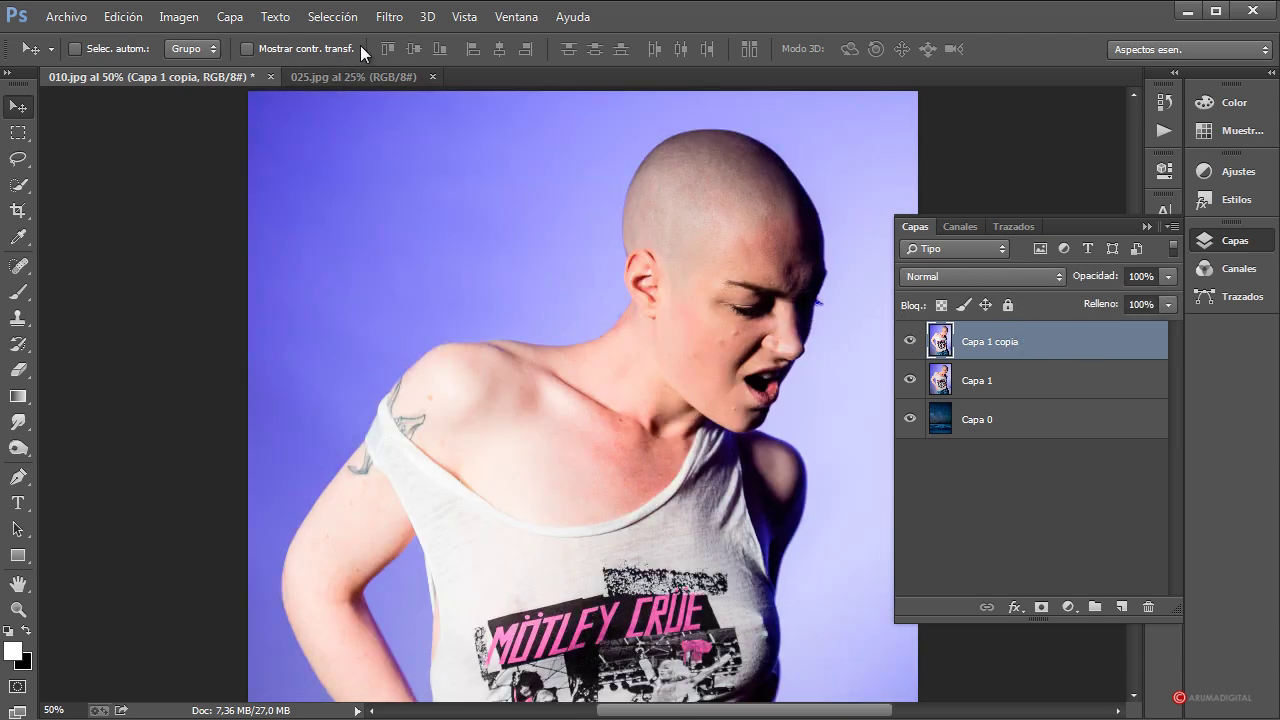
{"action": "left_click", "coordinate": [392, 17]}
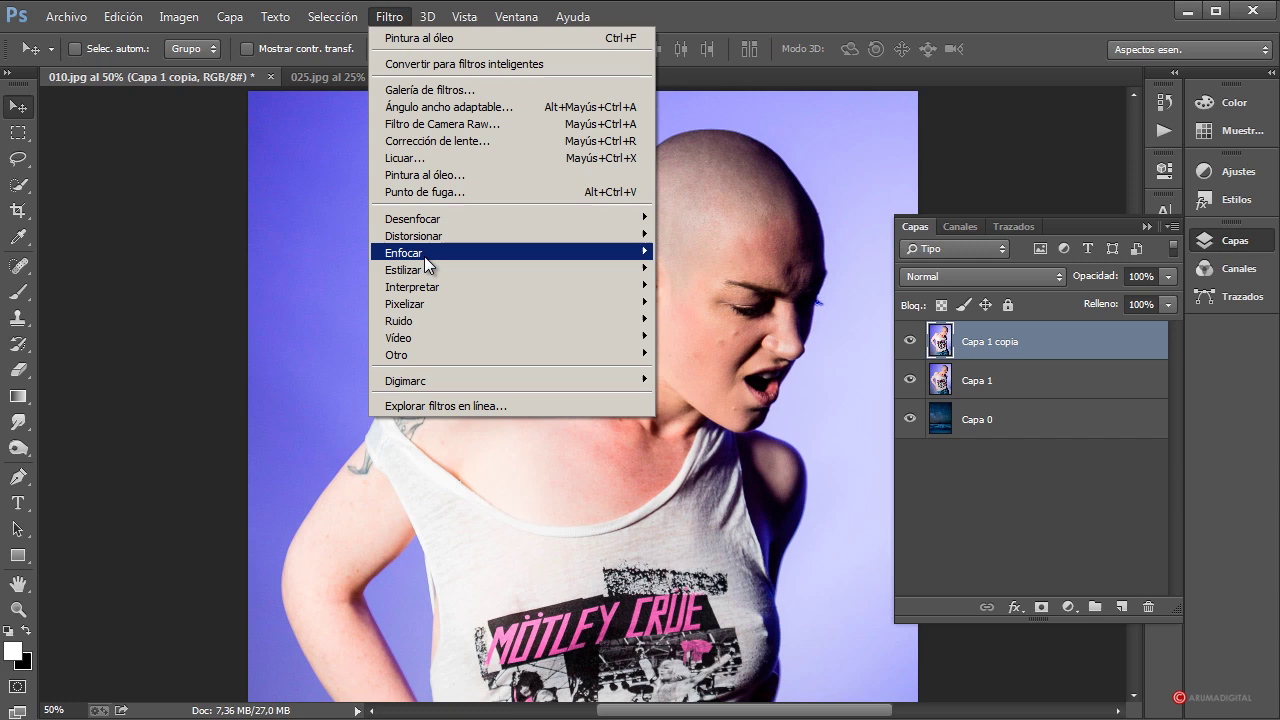
{"action": "mouse_move", "coordinate": [413, 269]}
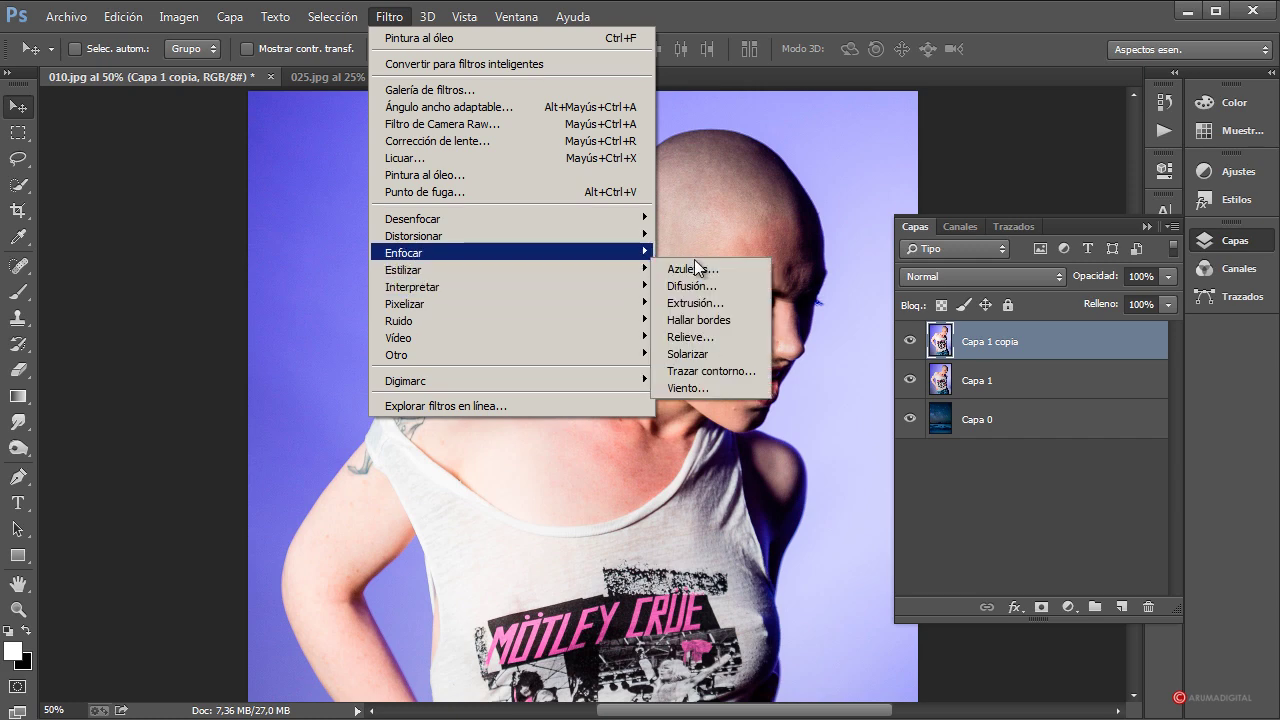
{"action": "left_click", "coordinate": [712, 371]}
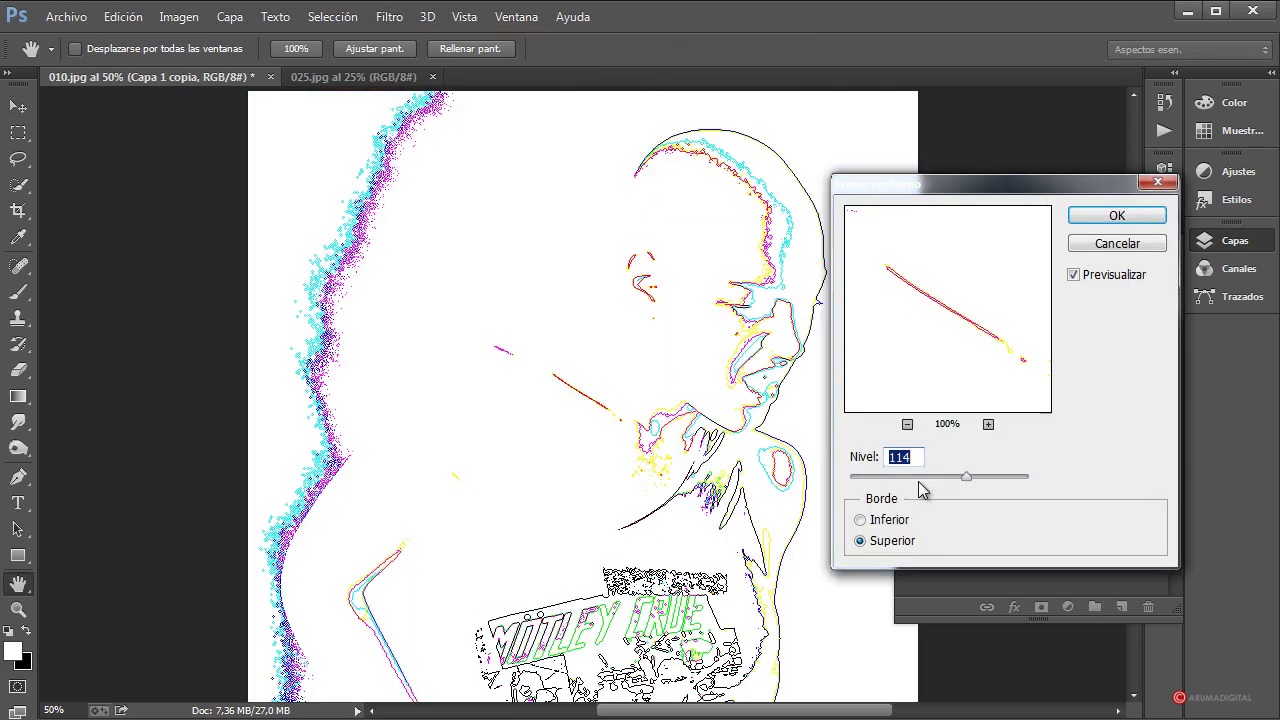
{"action": "left_click_drag", "start_coordinate": [893, 487], "coordinate": [947, 484]}
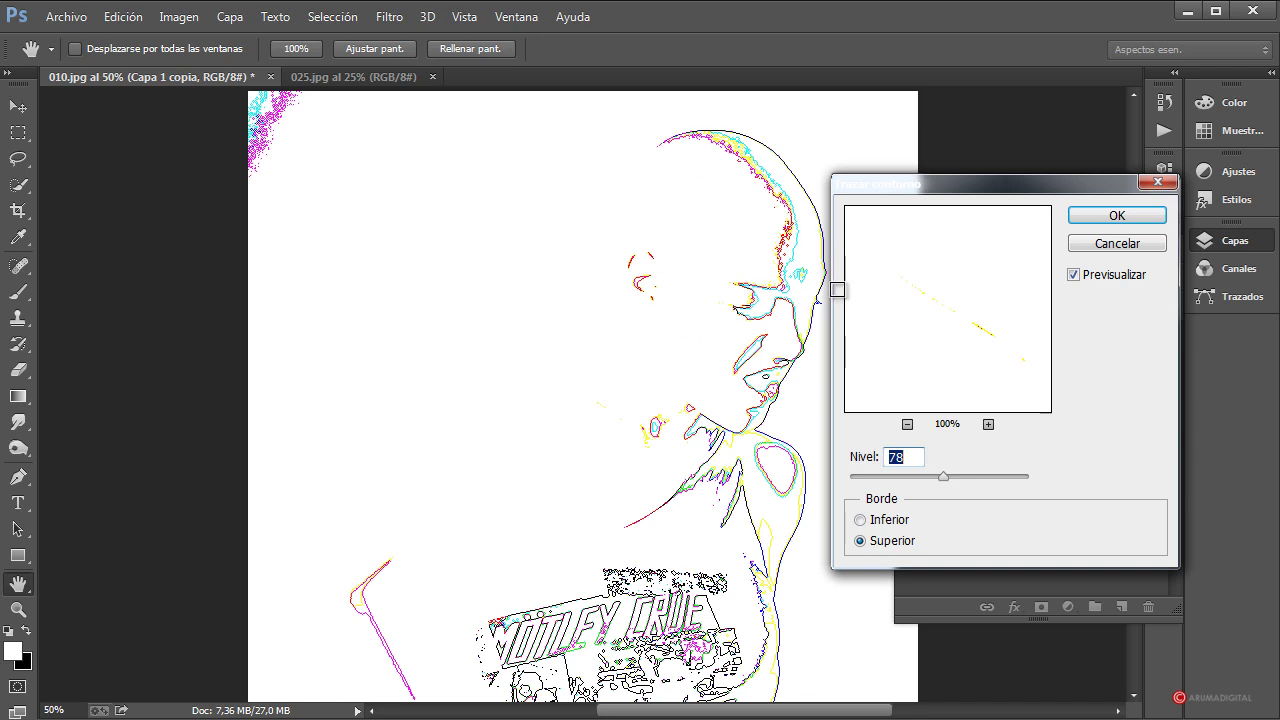
{"action": "left_click", "coordinate": [1108, 220]}
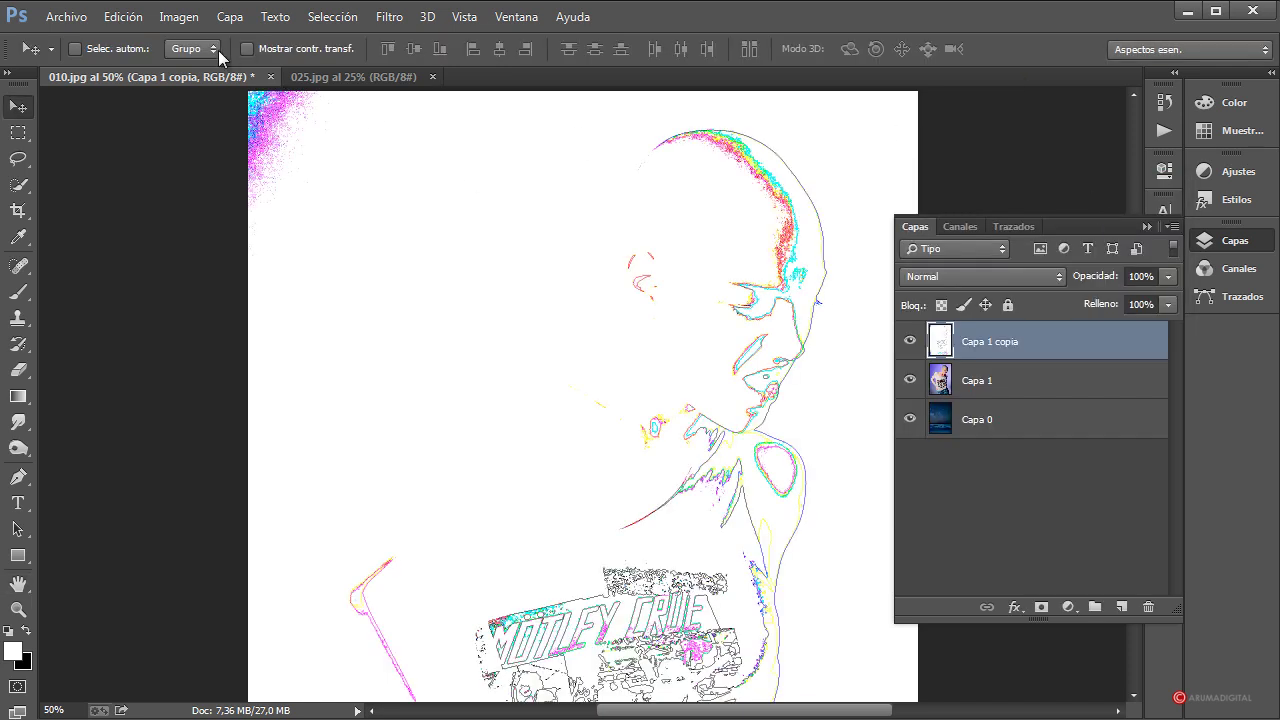
Apply Pintura al óleo to the outlines with Estilización 7,33 and Limpieza 7,15.
{"action": "left_click", "coordinate": [398, 26]}
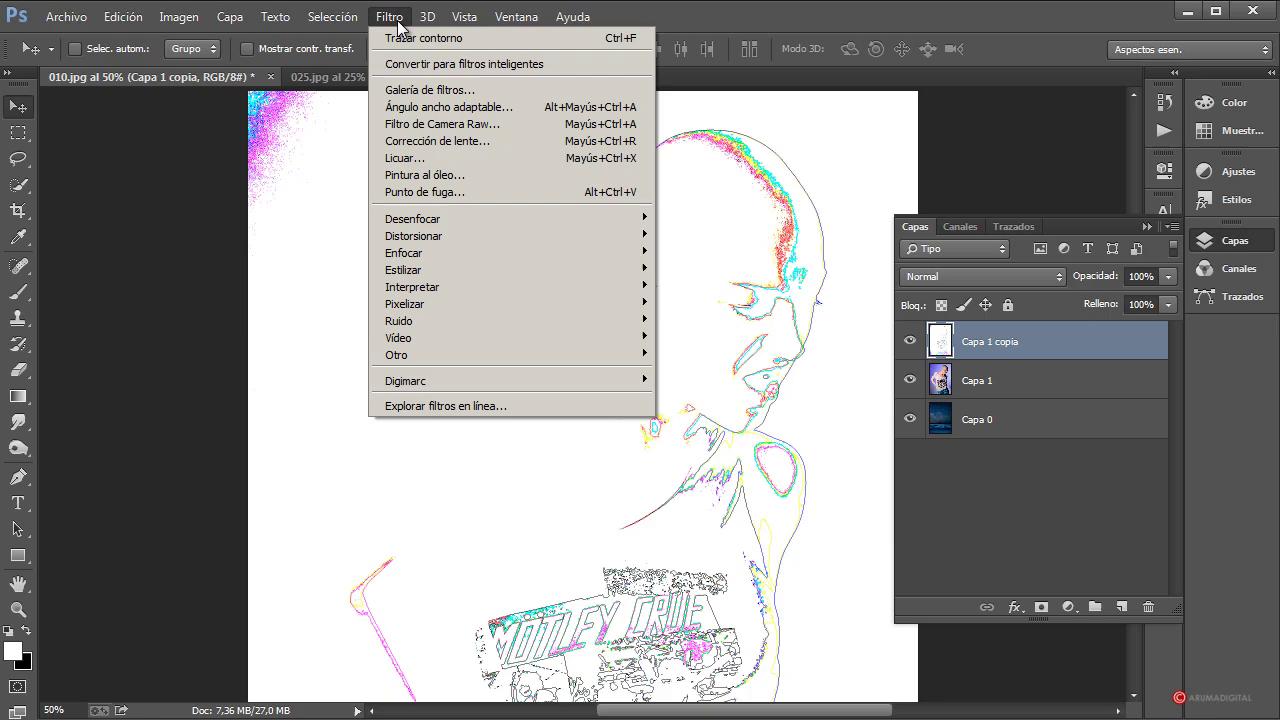
{"action": "left_click", "coordinate": [431, 168]}
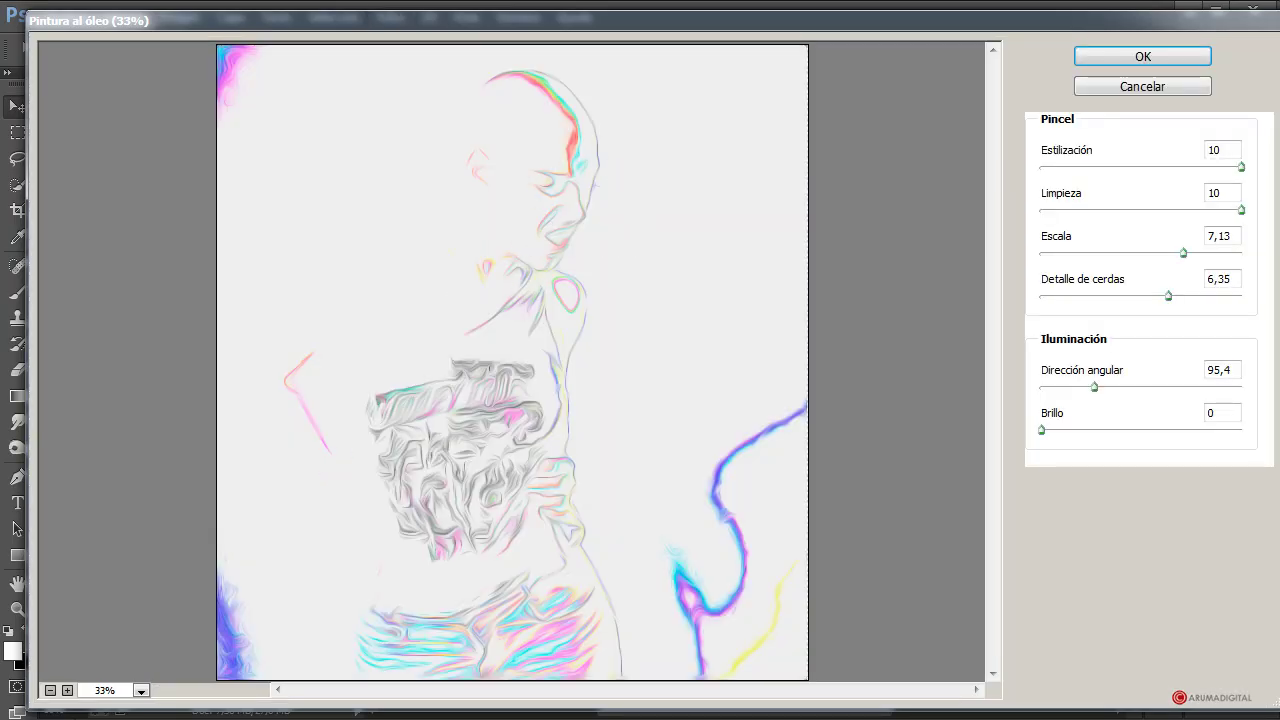
{"action": "left_click", "coordinate": [67, 690]}
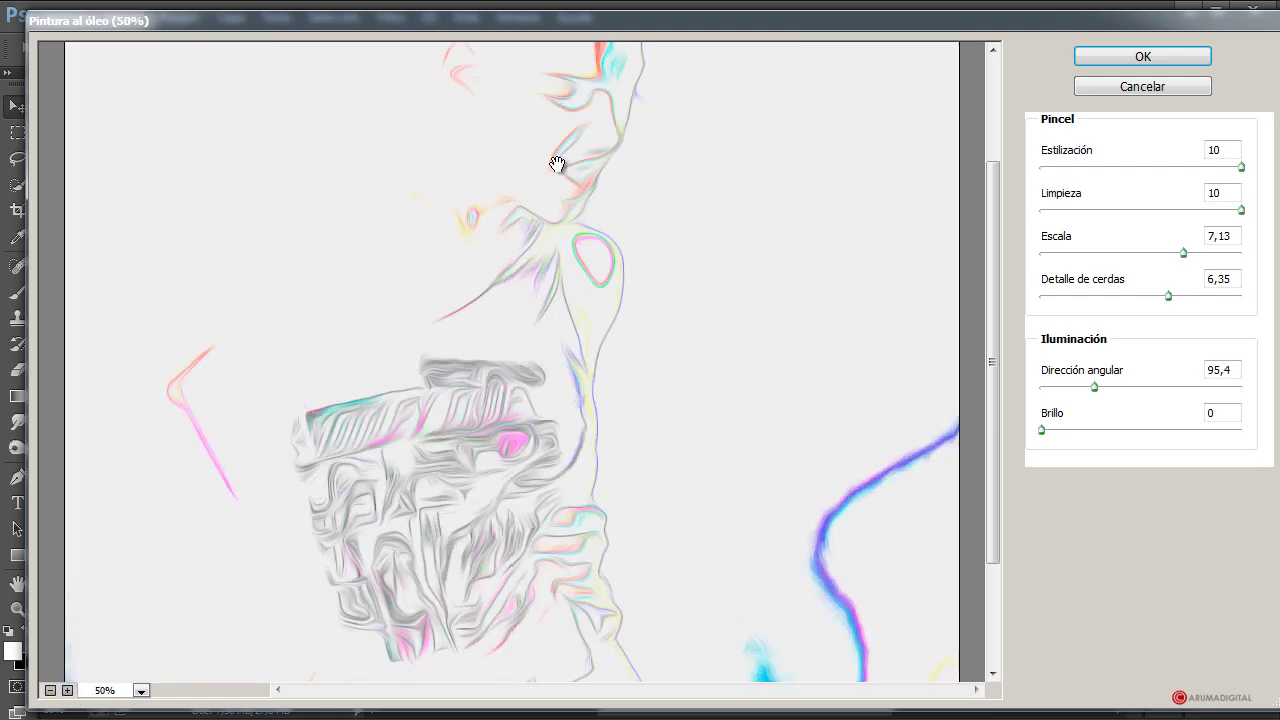
{"action": "left_click_drag", "start_coordinate": [557, 163], "coordinate": [631, 333]}
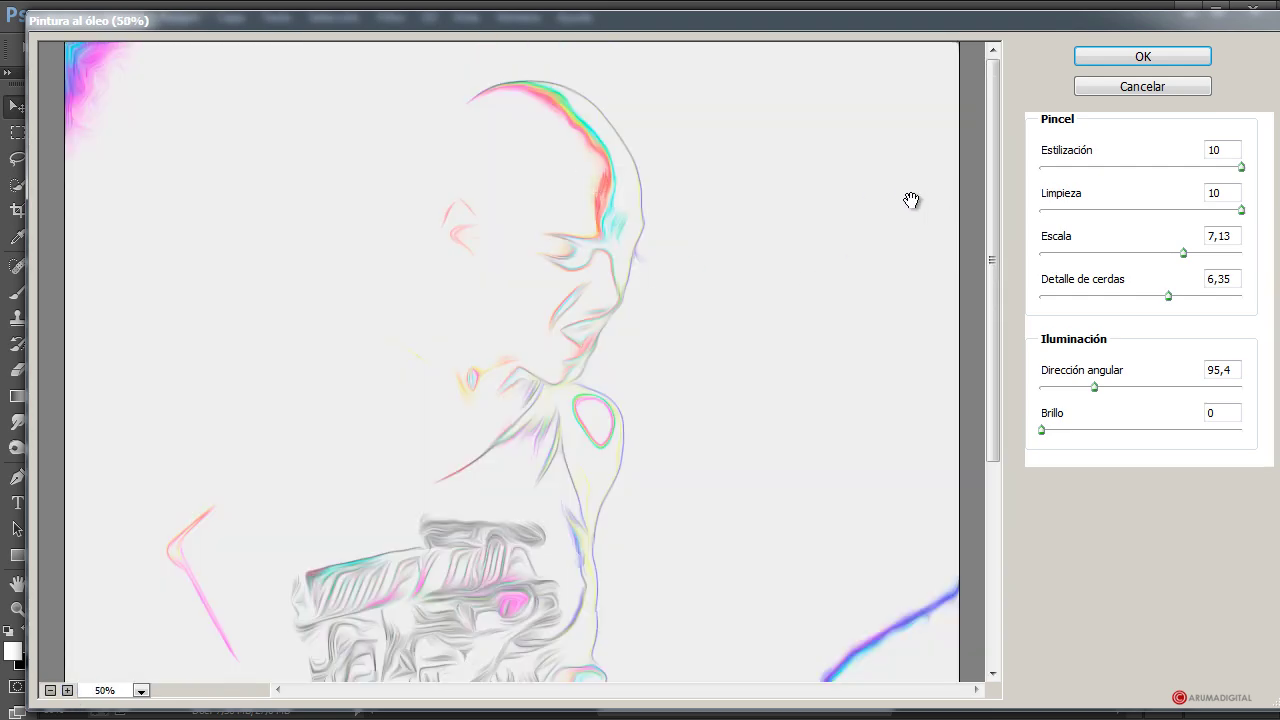
{"action": "left_click_drag", "start_coordinate": [1220, 212], "coordinate": [1171, 226]}
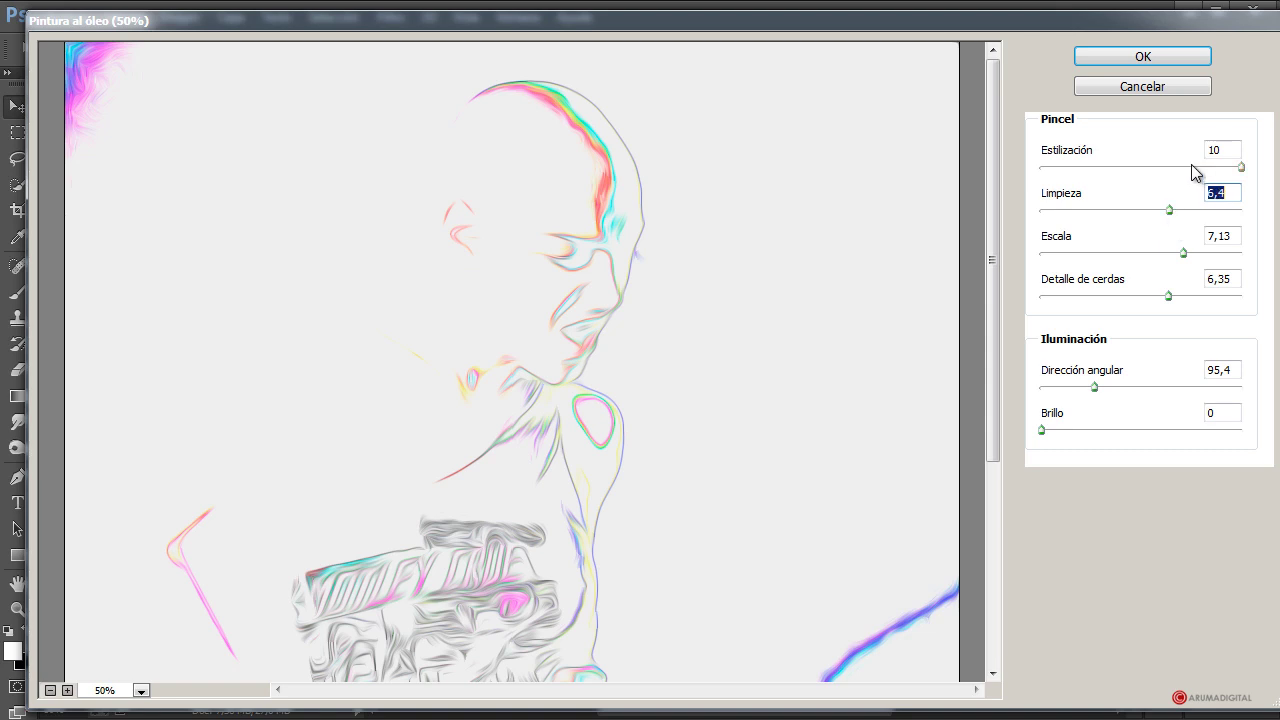
{"action": "left_click_drag", "start_coordinate": [1194, 168], "coordinate": [1188, 211]}
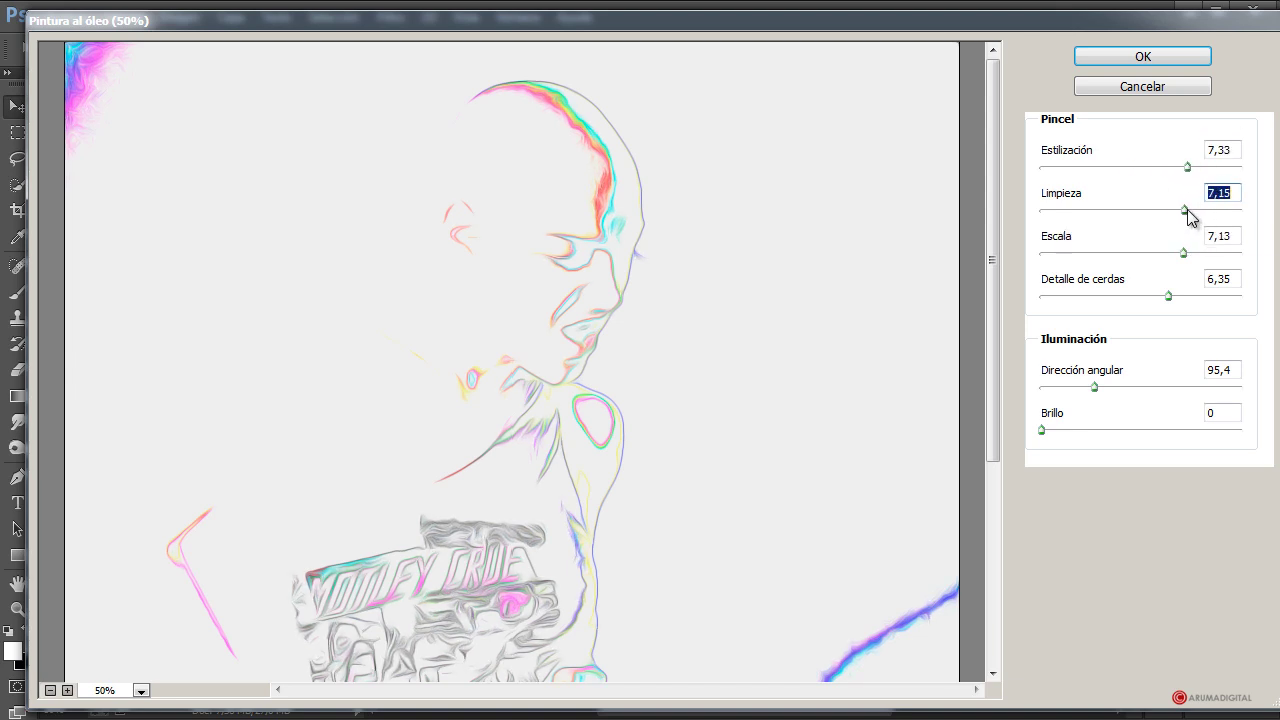
{"action": "left_click", "coordinate": [1149, 62]}
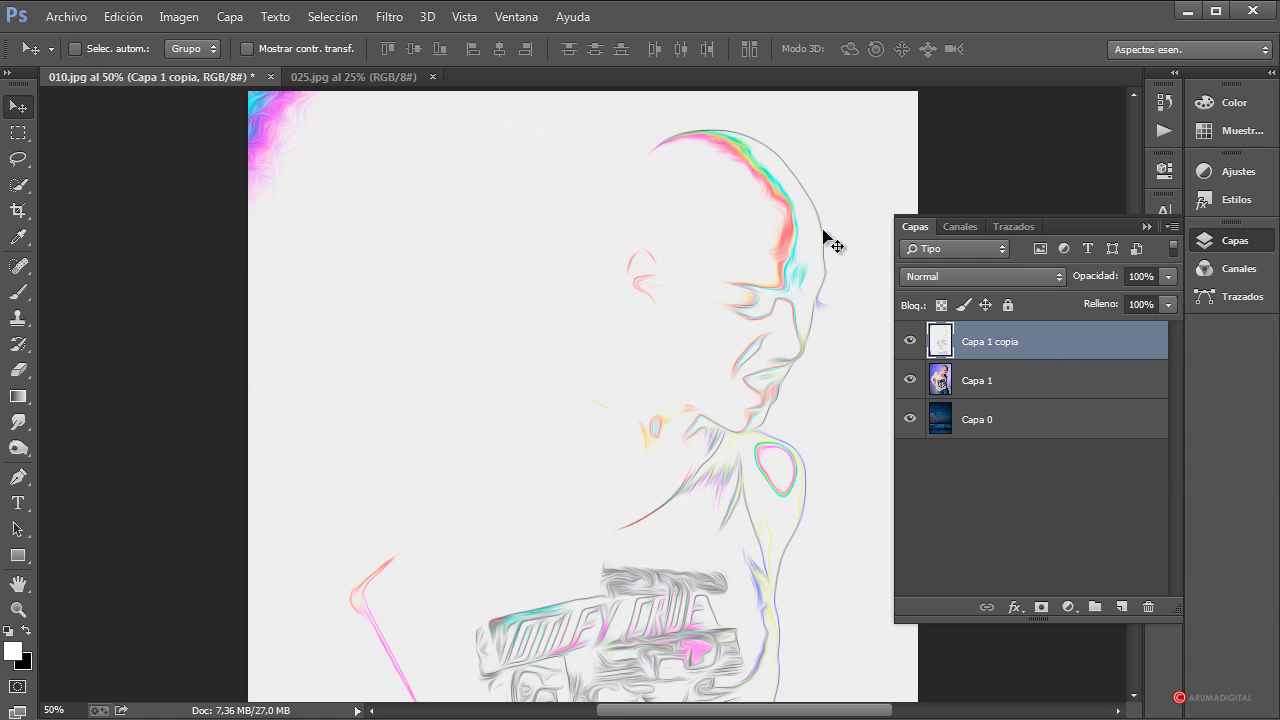
Invert the colours of the Capa 1 copia outline layer.
{"action": "left_click", "coordinate": [193, 18]}
{"action": "mouse_move", "coordinate": [200, 60]}
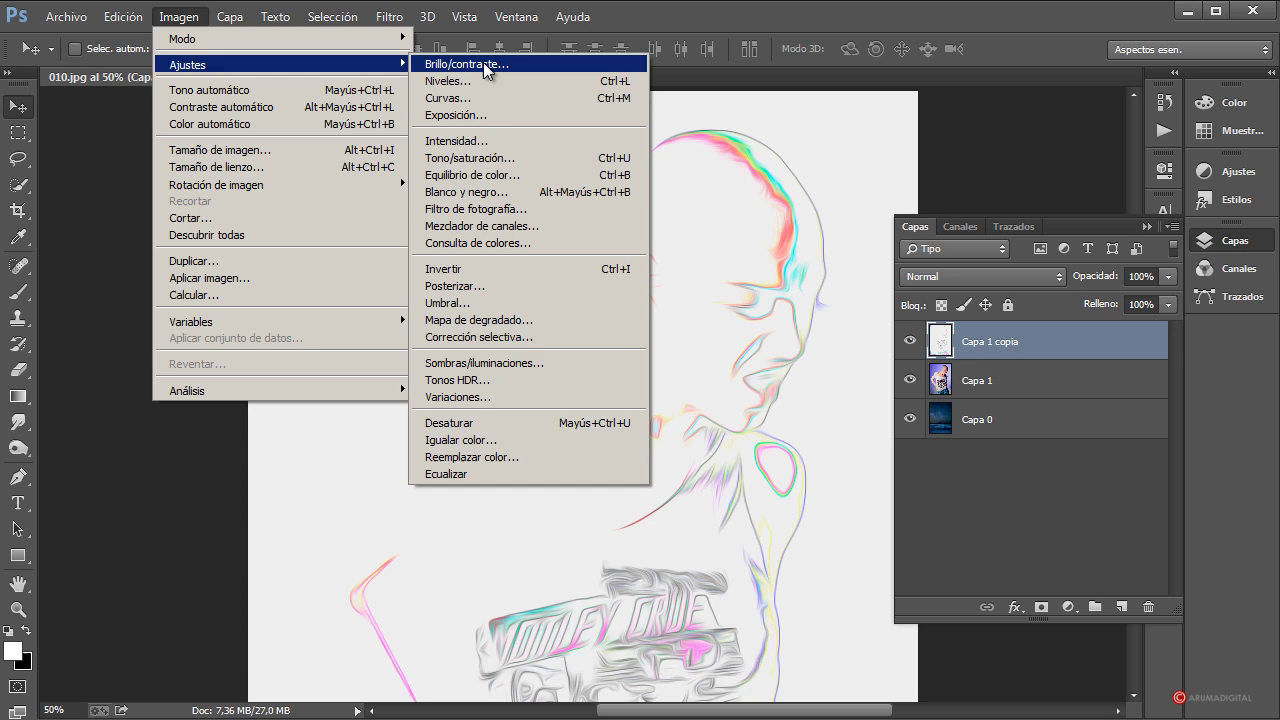
{"action": "left_click", "coordinate": [497, 267]}
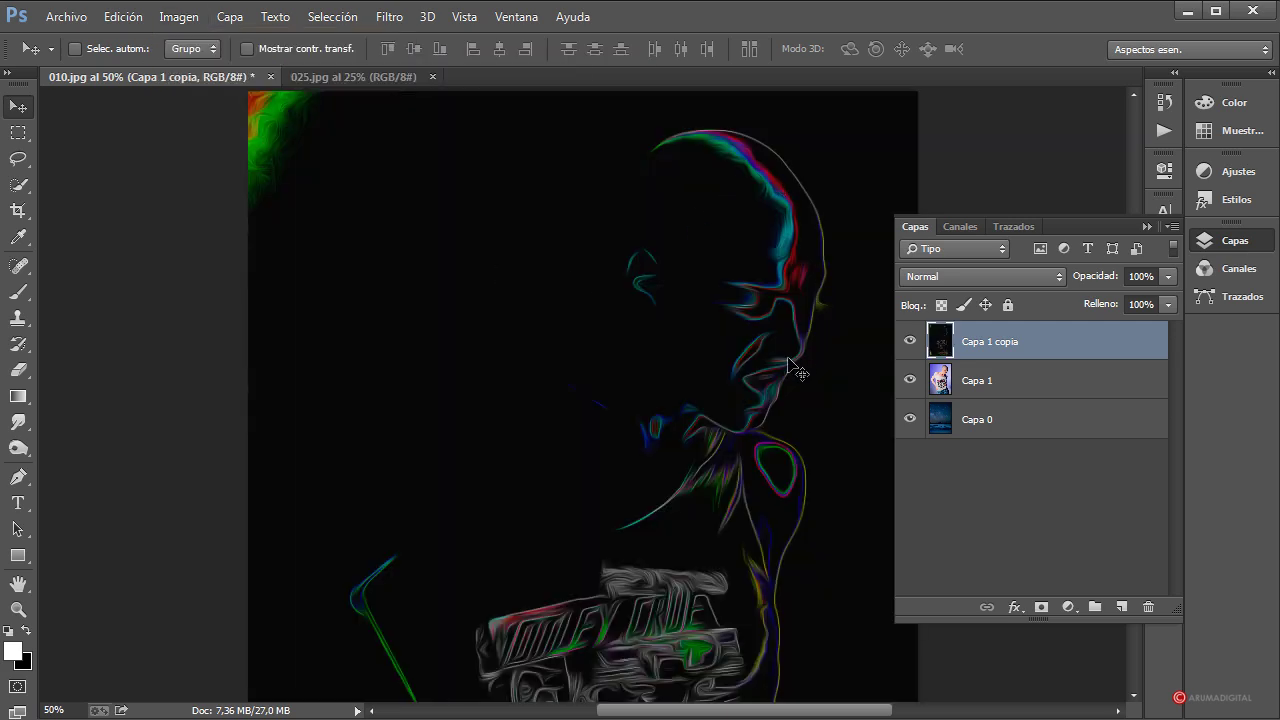
Set the outline layer's blend mode to Trama.
{"action": "left_click", "coordinate": [967, 279]}
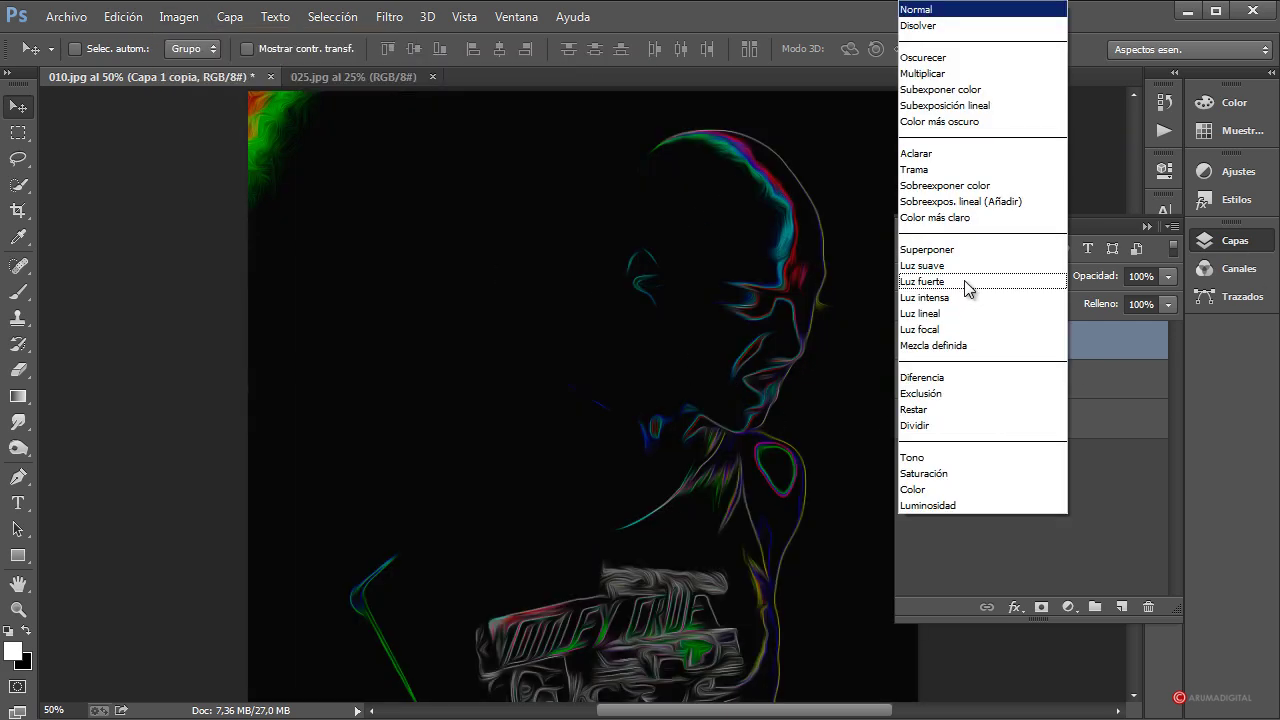
{"action": "left_click", "coordinate": [934, 176]}
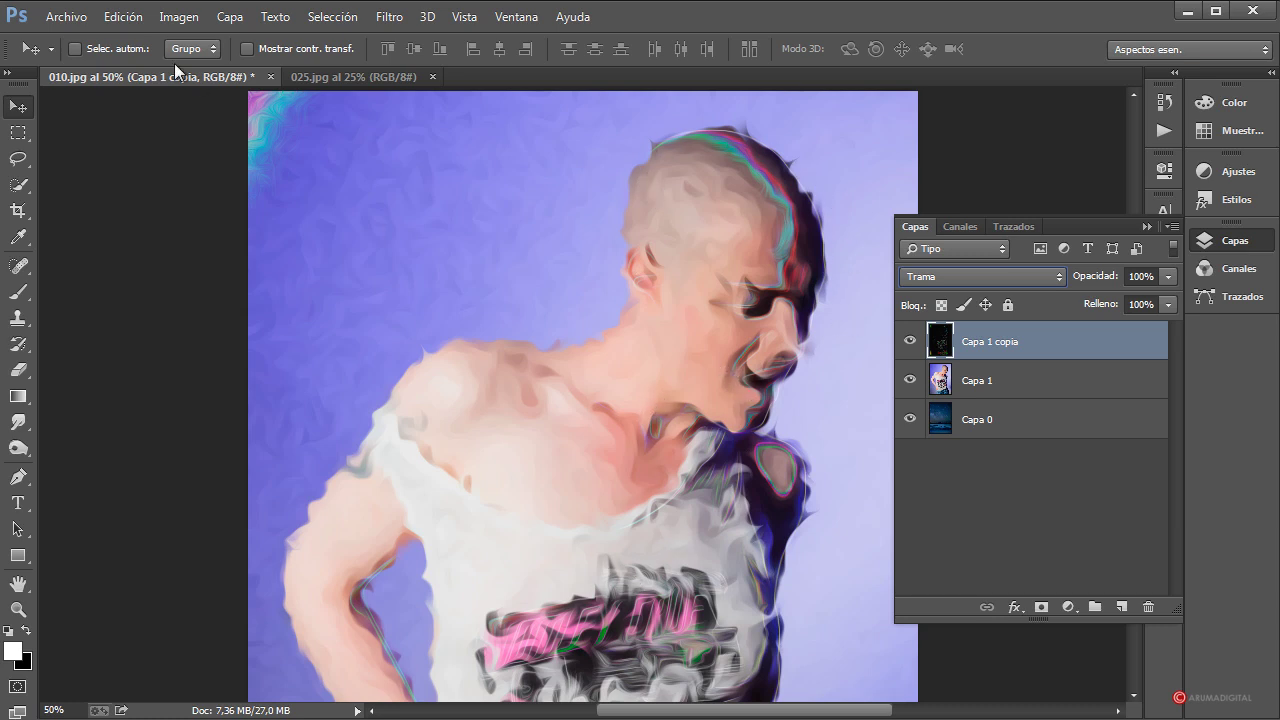
{"action": "left_click", "coordinate": [180, 20]}
Apply Niveles to the outline layer with input levels 13, 1,00 and 137.
{"action": "mouse_move", "coordinate": [210, 64]}
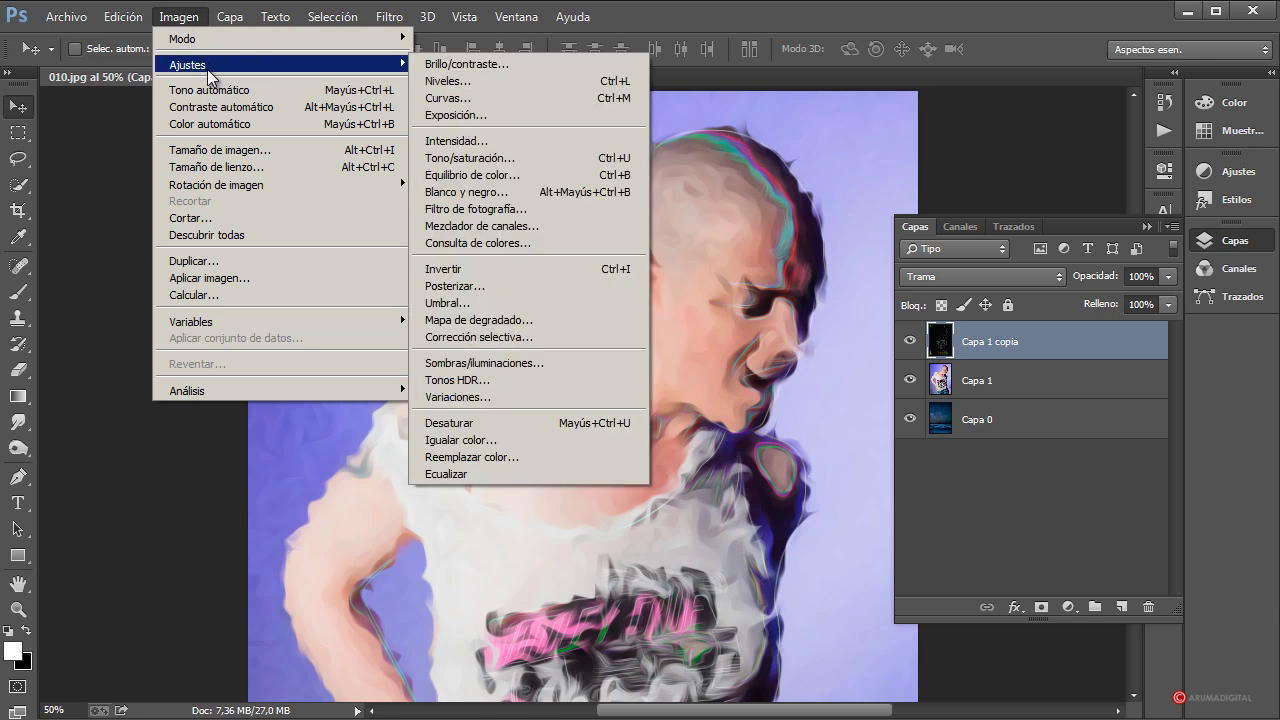
{"action": "left_click", "coordinate": [505, 82]}
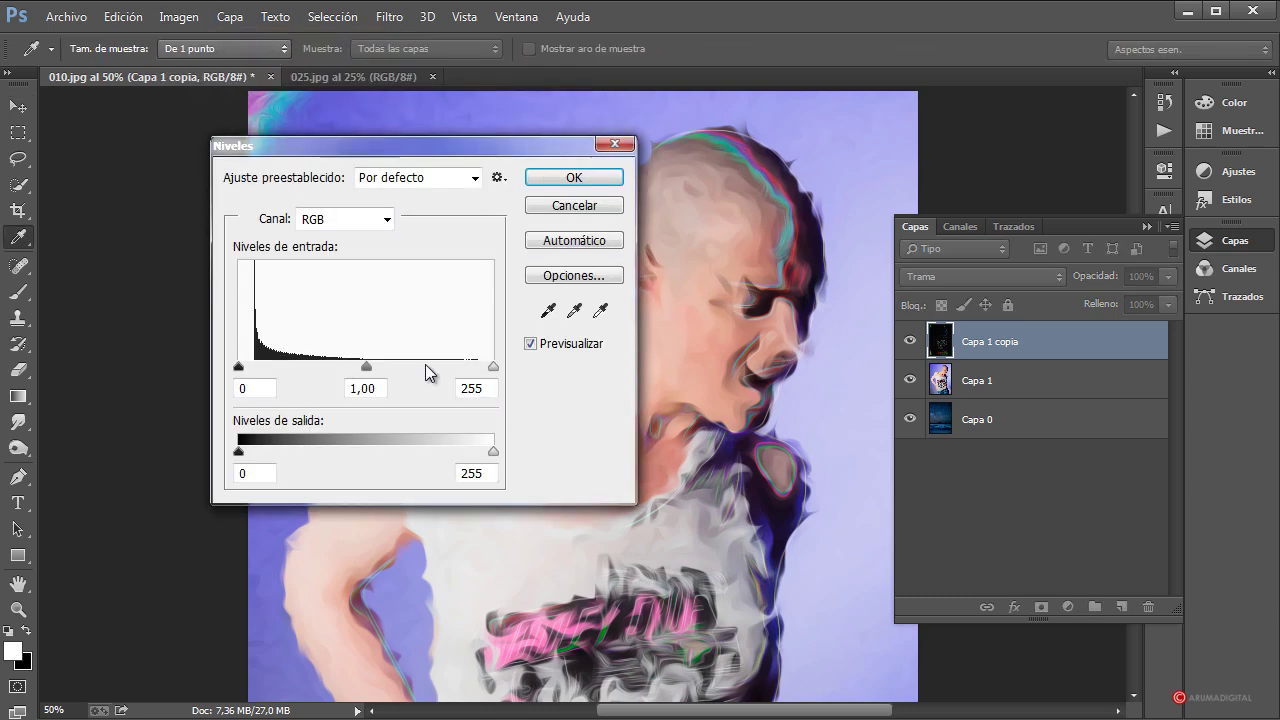
{"action": "left_click_drag", "start_coordinate": [493, 367], "coordinate": [415, 368]}
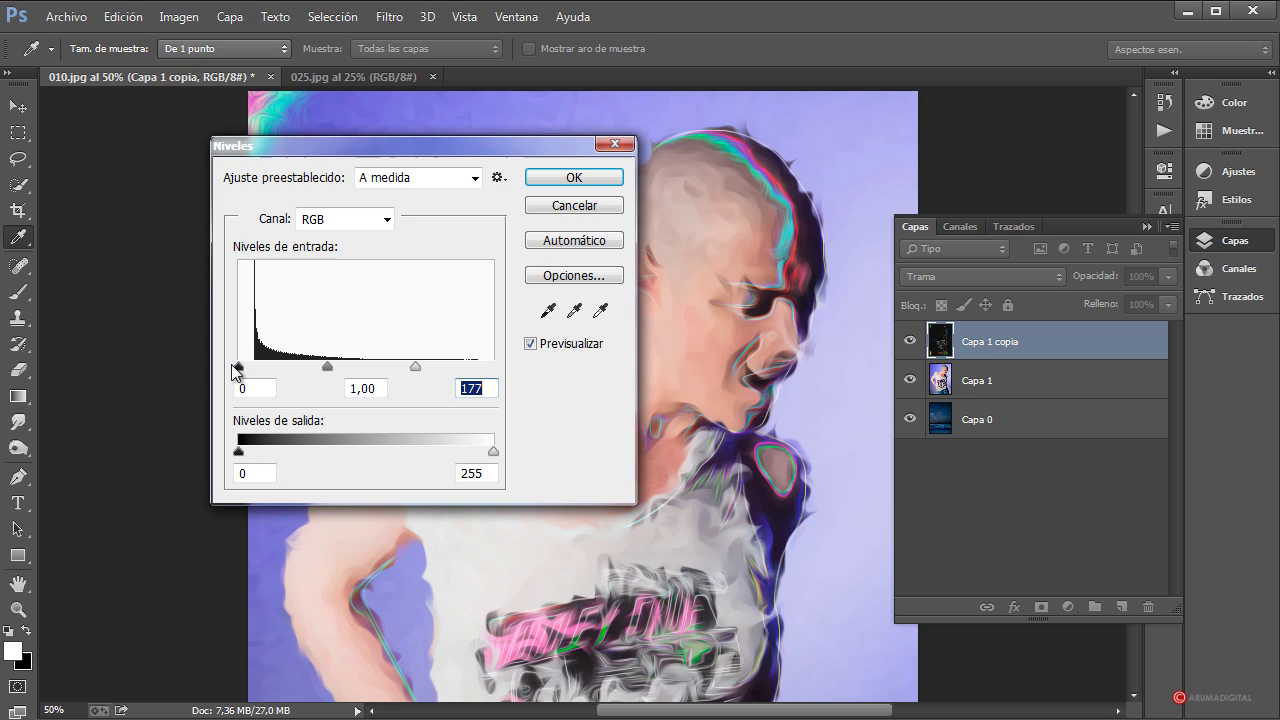
{"action": "mouse_move", "coordinate": [239, 367]}
{"action": "left_mouse_down"}
{"action": "mouse_move", "coordinate": [303, 368]}
{"action": "mouse_move", "coordinate": [252, 373]}
{"action": "left_mouse_up"}
{"action": "left_click_drag", "start_coordinate": [413, 368], "coordinate": [372, 378]}
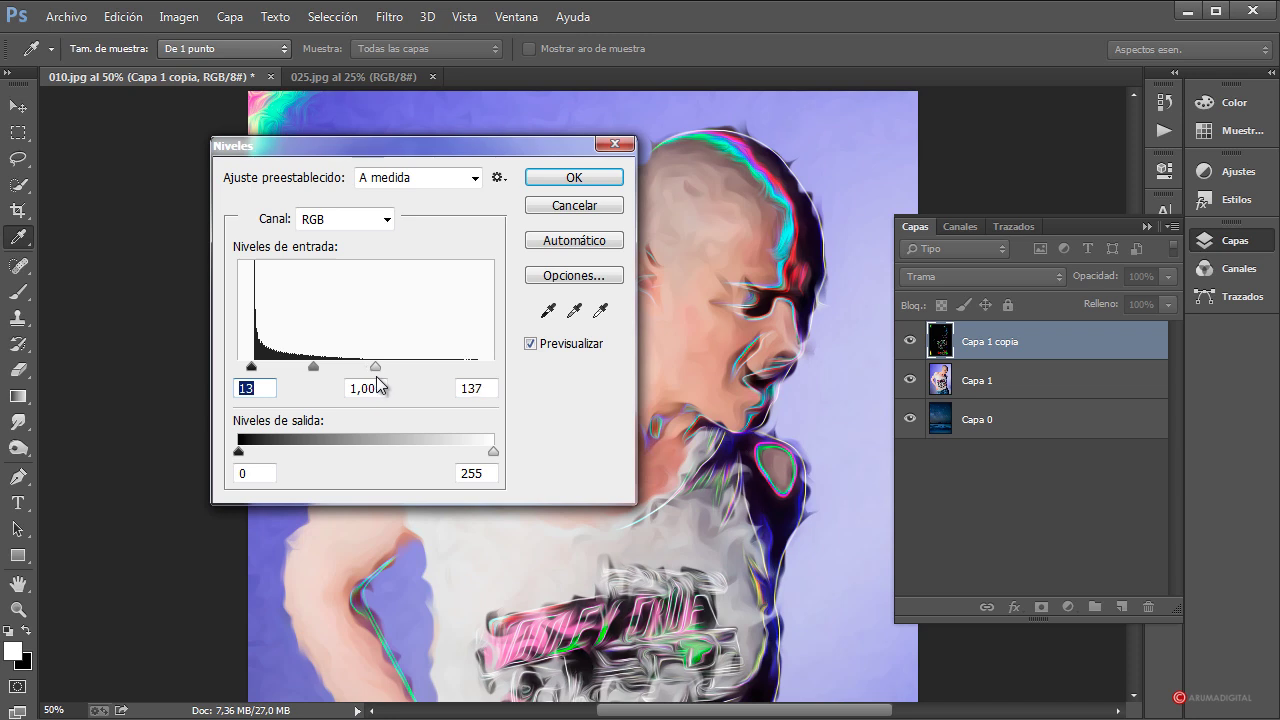
{"action": "left_click", "coordinate": [574, 177]}
{"action": "key", "text": "v"}
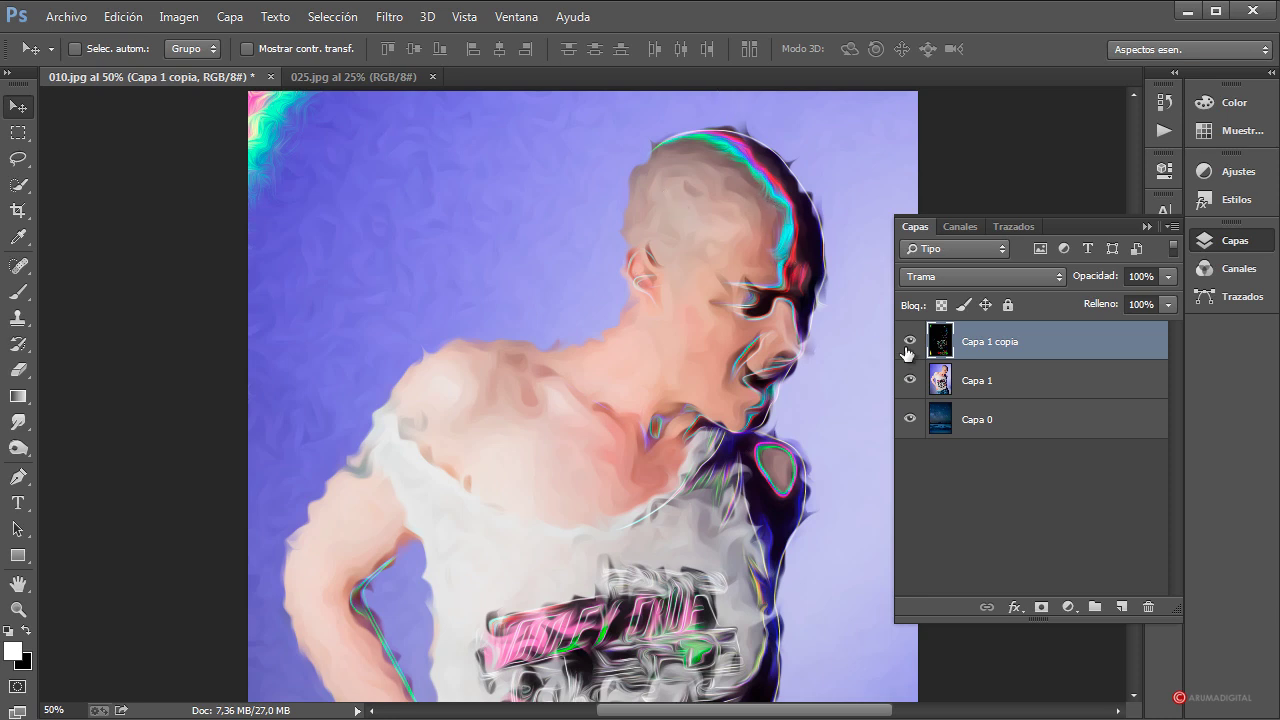
Duplicate Capa 1 copia as Capa 1 copia 2, hide the original, and desaturate the duplicate.
{"action": "left_click_drag", "start_coordinate": [1028, 333], "coordinate": [1124, 603]}
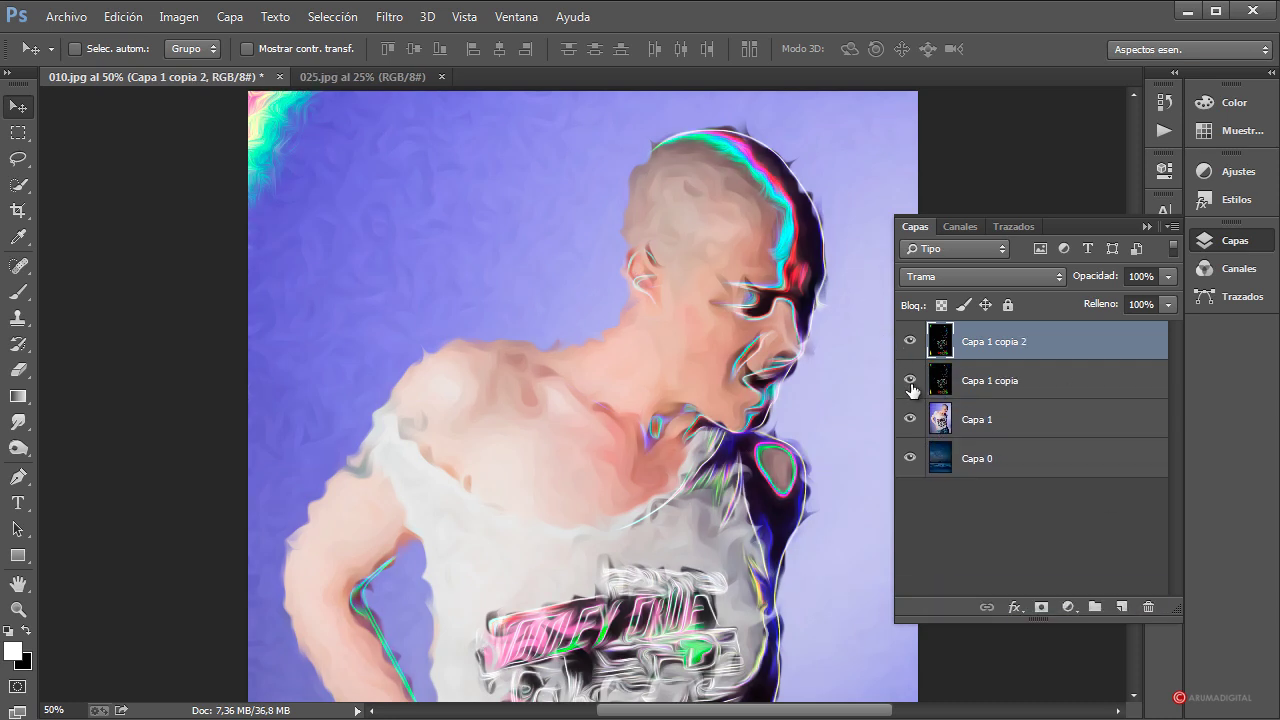
{"action": "left_click", "coordinate": [910, 381]}
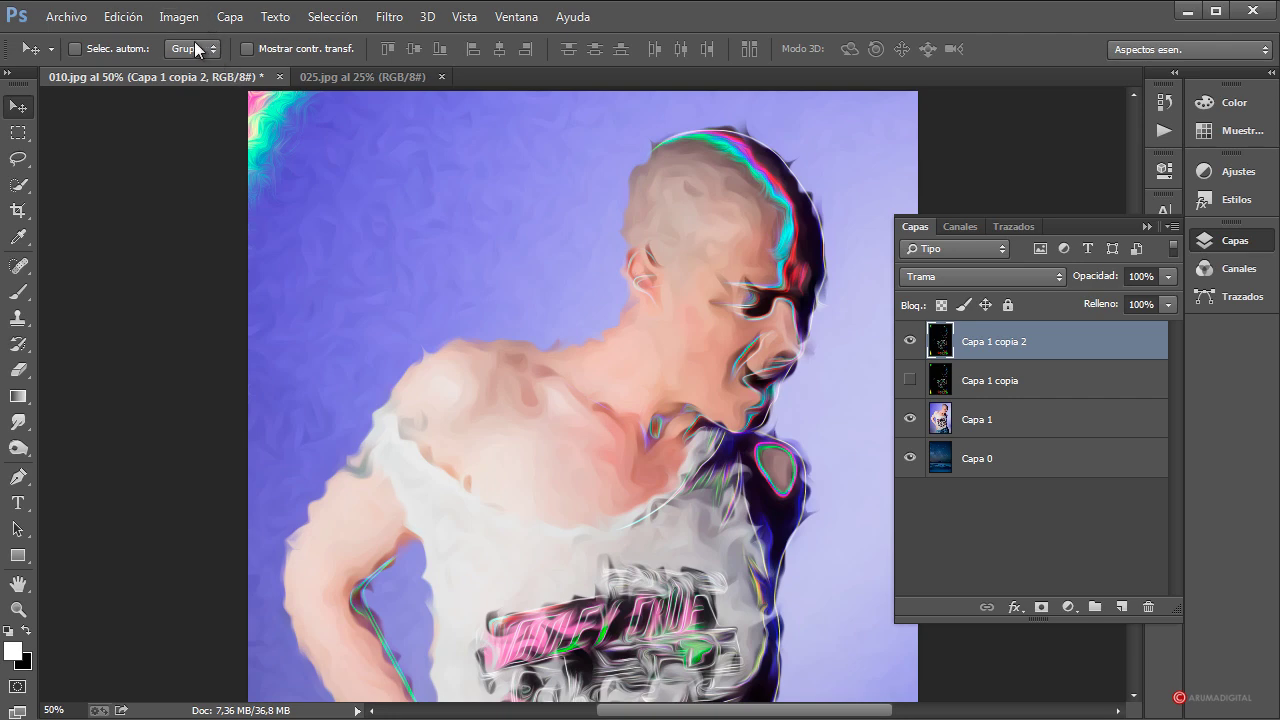
{"action": "left_click", "coordinate": [176, 18]}
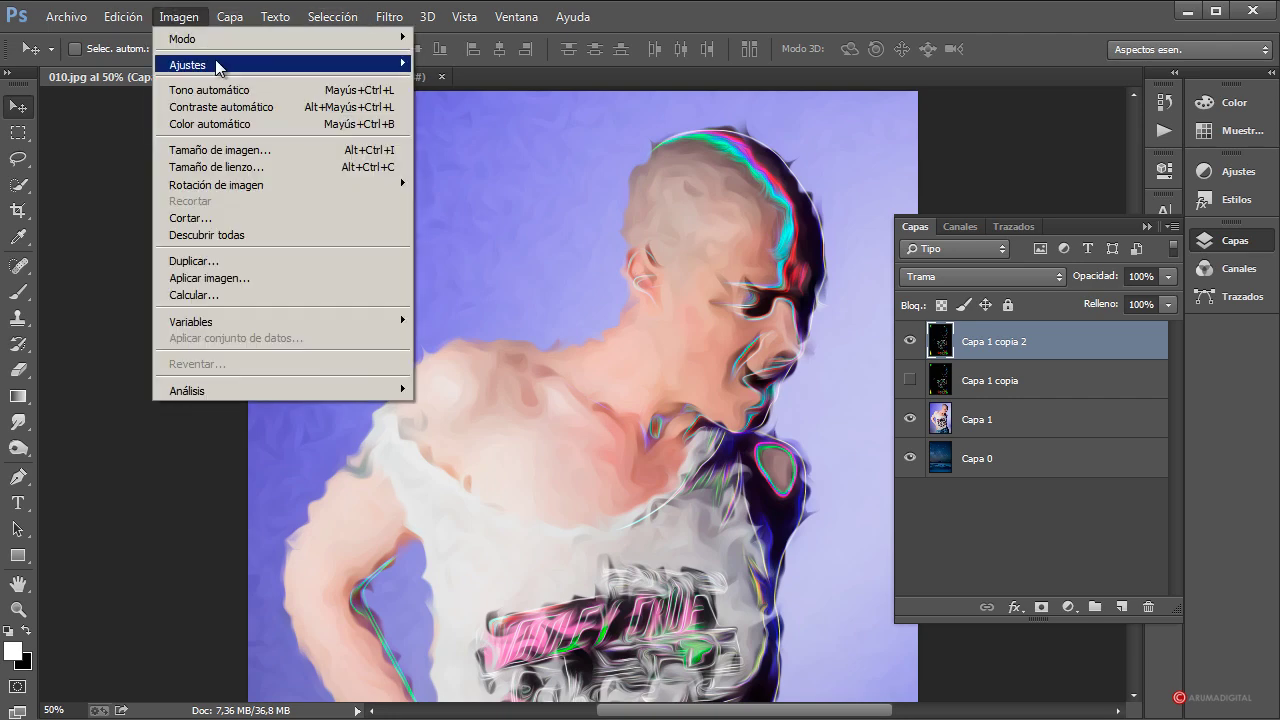
{"action": "mouse_move", "coordinate": [298, 64]}
{"action": "left_click", "coordinate": [455, 425]}
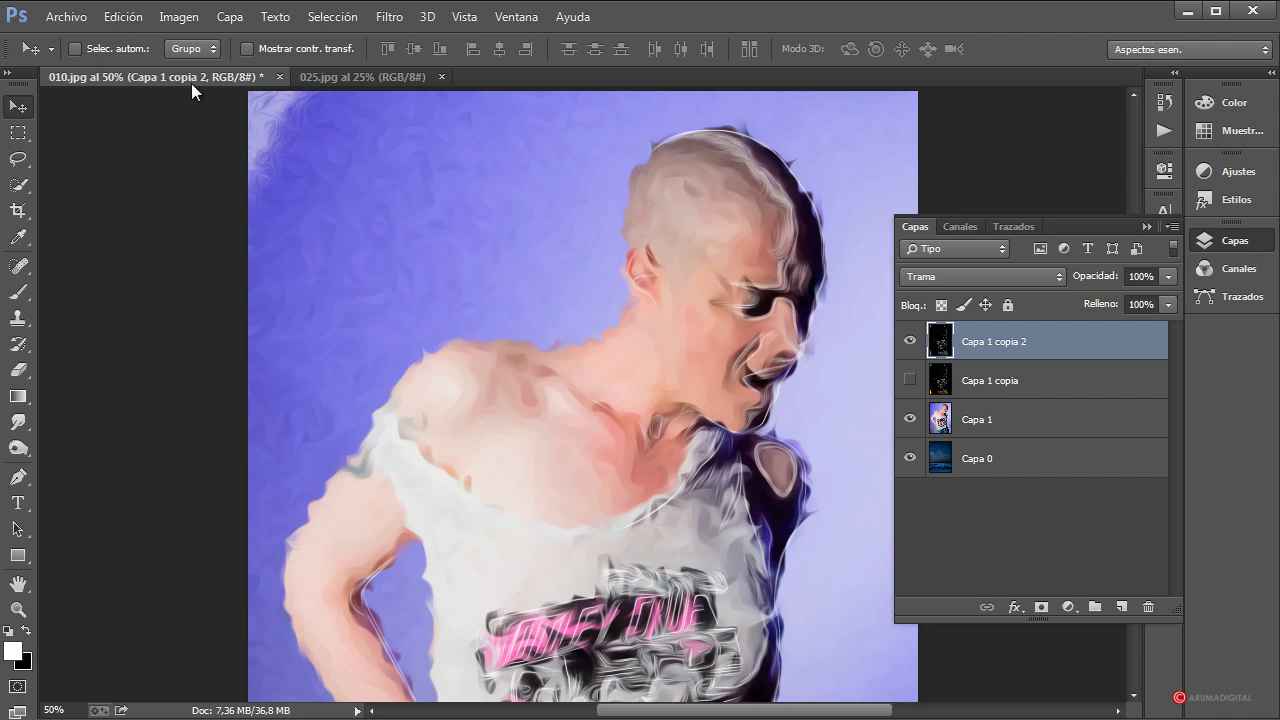
Apply Niveles to Capa 1 copia 2 with the white input at 182.
{"action": "left_click", "coordinate": [163, 18]}
{"action": "mouse_move", "coordinate": [200, 64]}
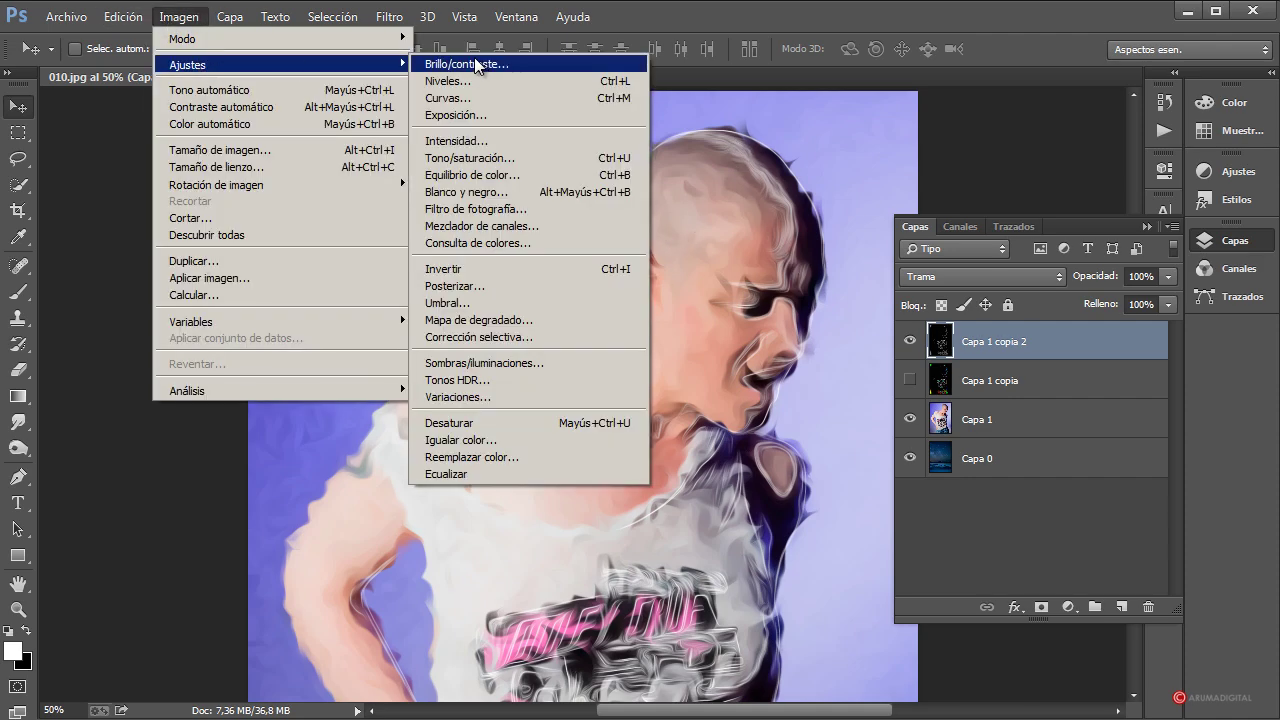
{"action": "left_click", "coordinate": [481, 82]}
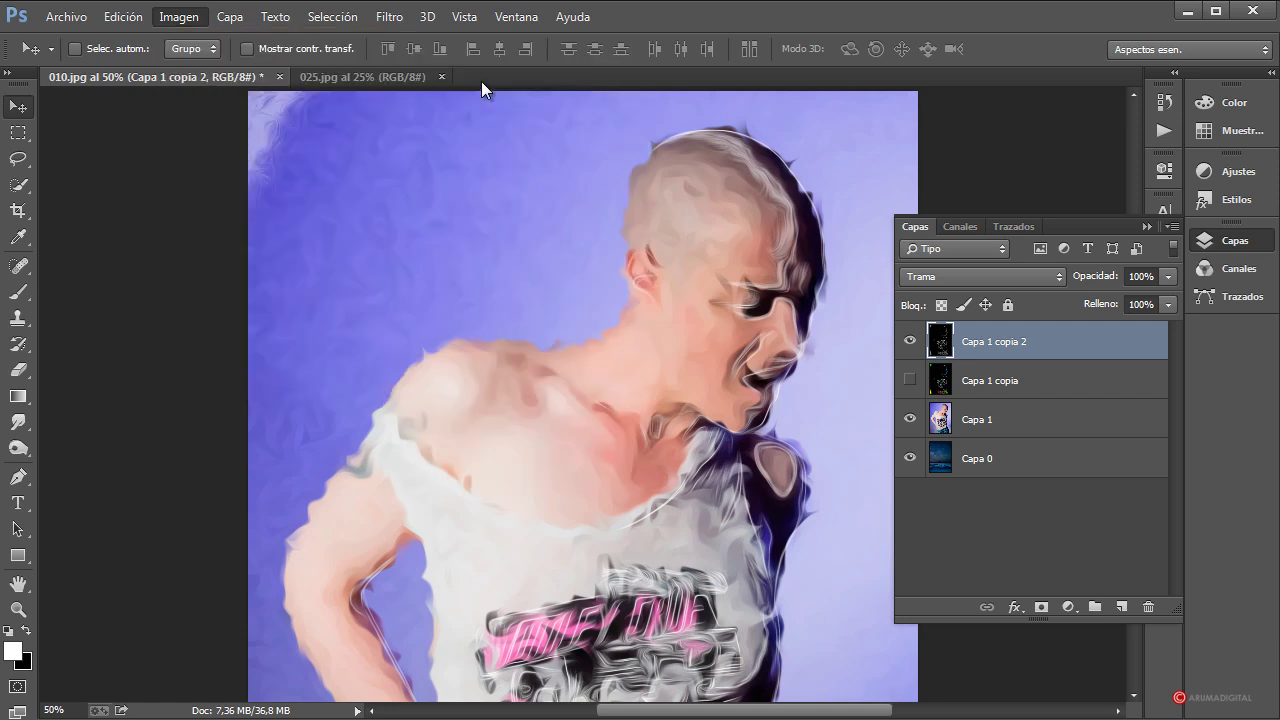
{"action": "left_click_drag", "start_coordinate": [492, 367], "coordinate": [418, 367]}
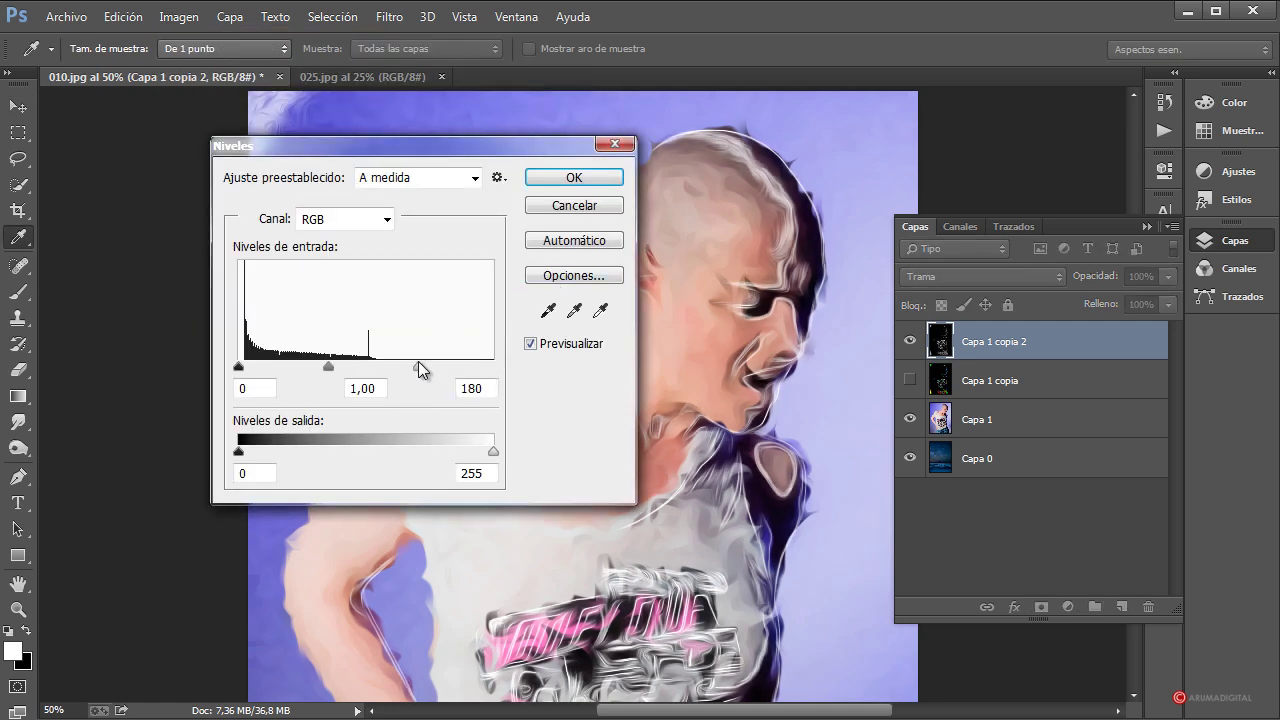
{"action": "left_click", "coordinate": [574, 177]}
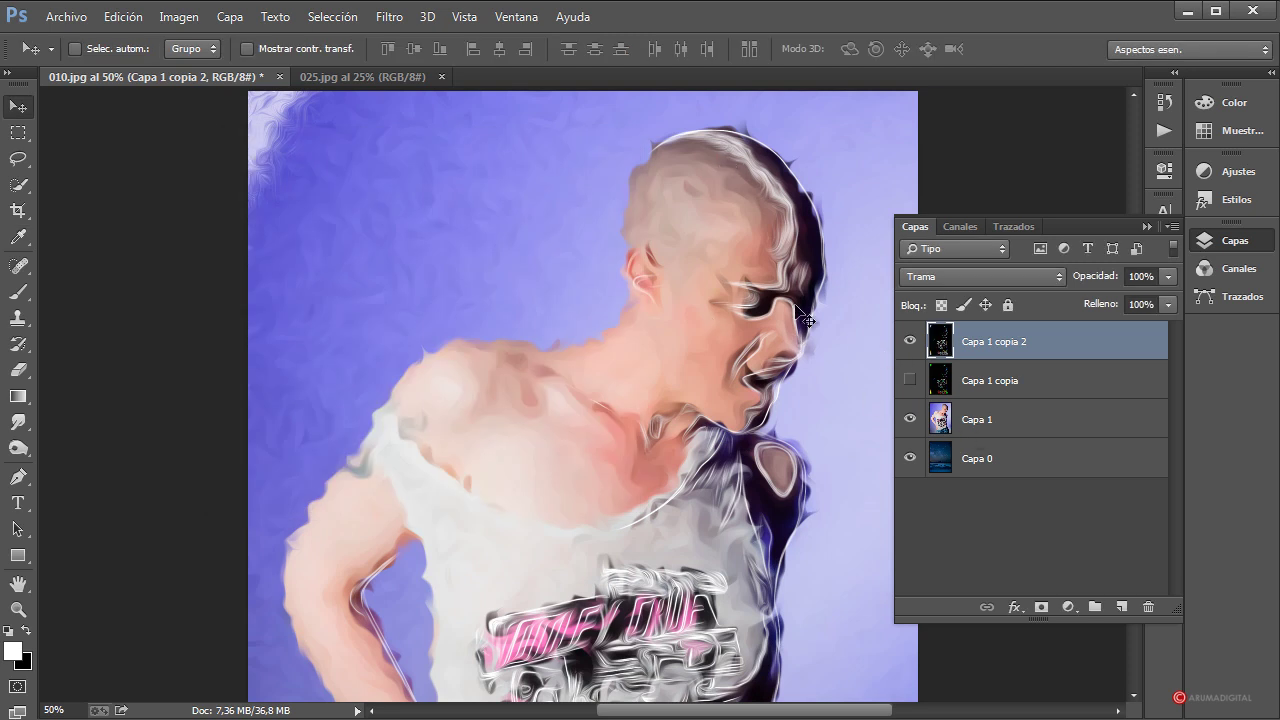
Select Capa 1 and set its blend mode to Oscurecer.
{"action": "left_click", "coordinate": [1020, 427]}
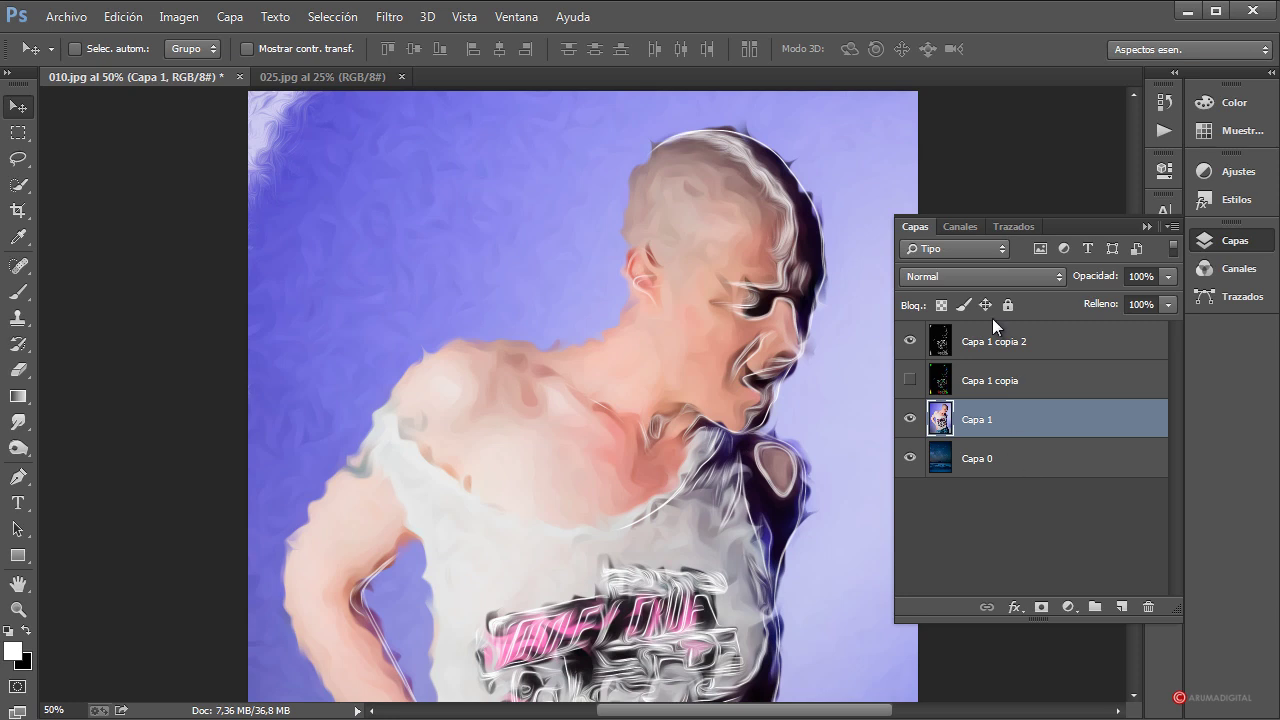
{"action": "left_click", "coordinate": [1000, 273]}
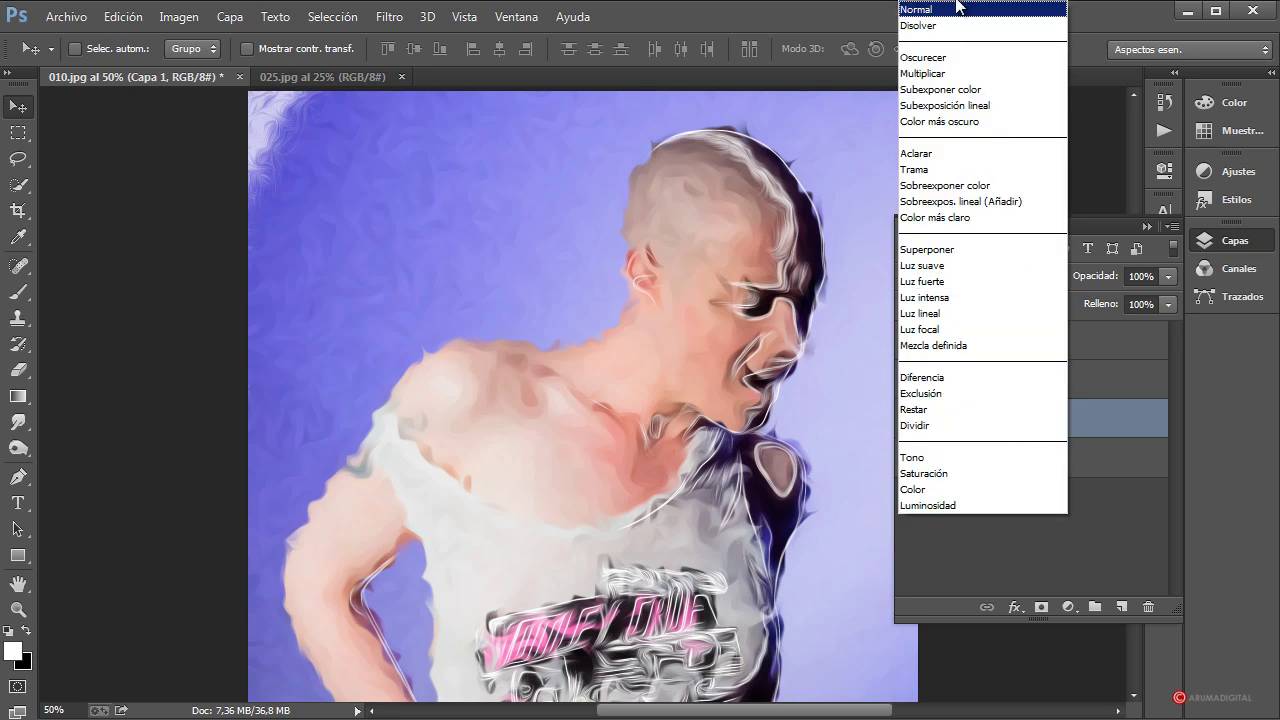
{"action": "left_click", "coordinate": [938, 58]}
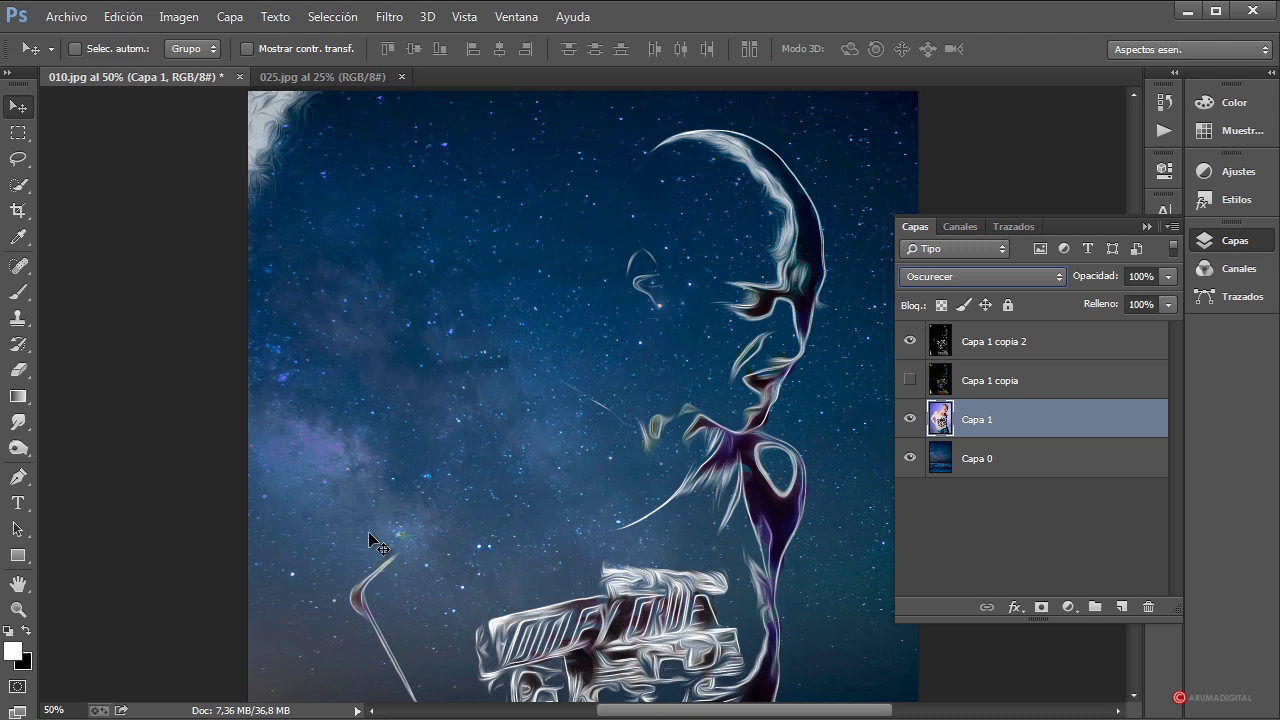
Zoom the canvas to 25%, then to 40%.
{"action": "left_click", "coordinate": [60, 711]}
{"action": "type", "text": "25"}
{"action": "key", "text": "Return"}
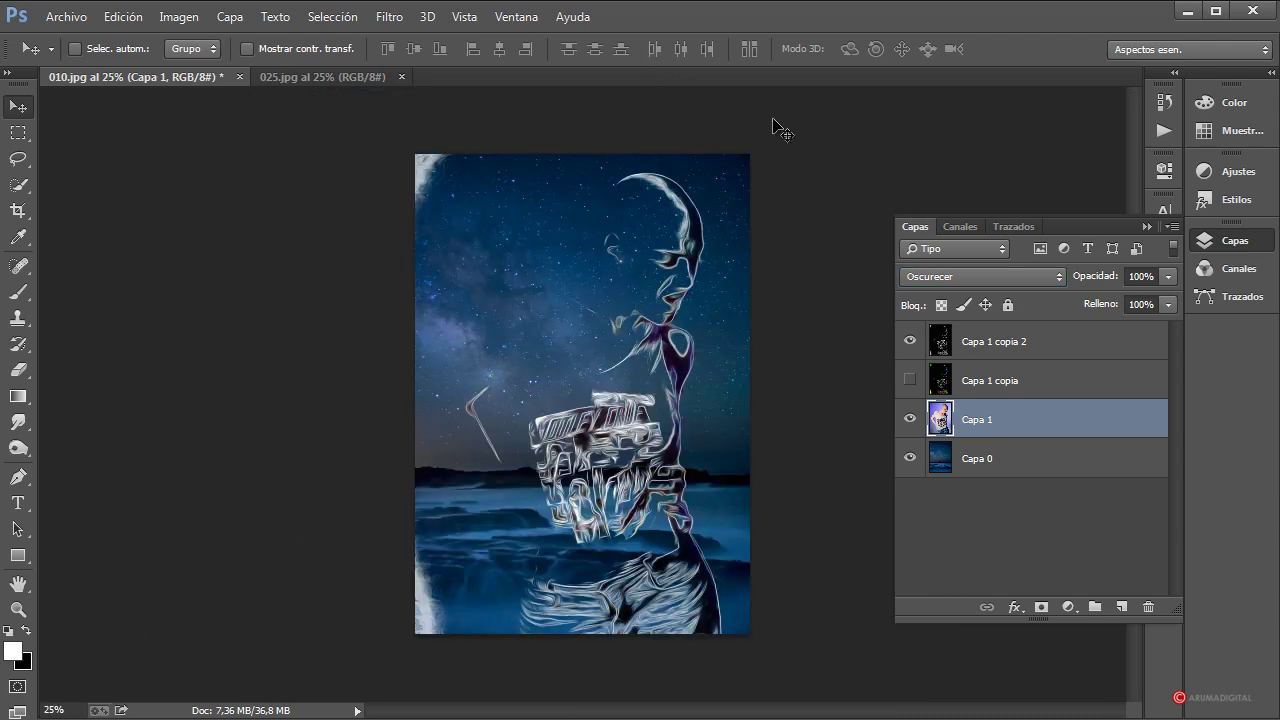
{"action": "left_click", "coordinate": [62, 709]}
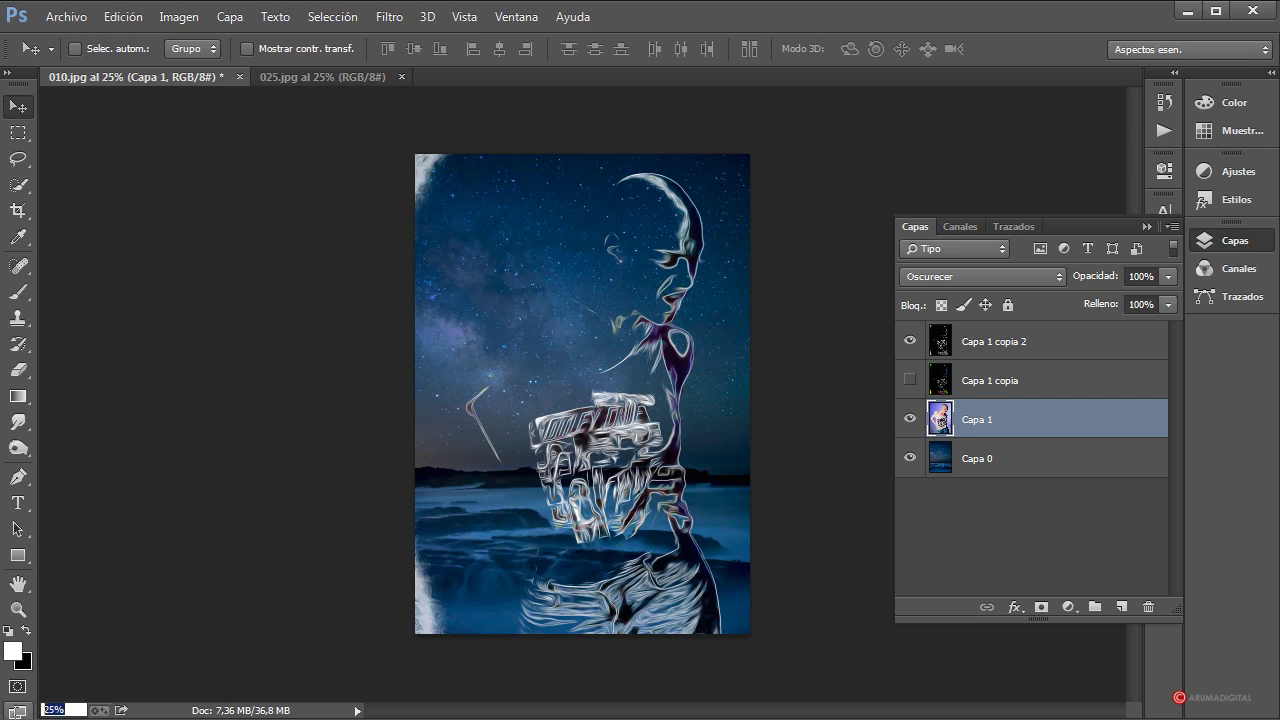
{"action": "type", "text": "40"}
{"action": "key", "text": "Return"}
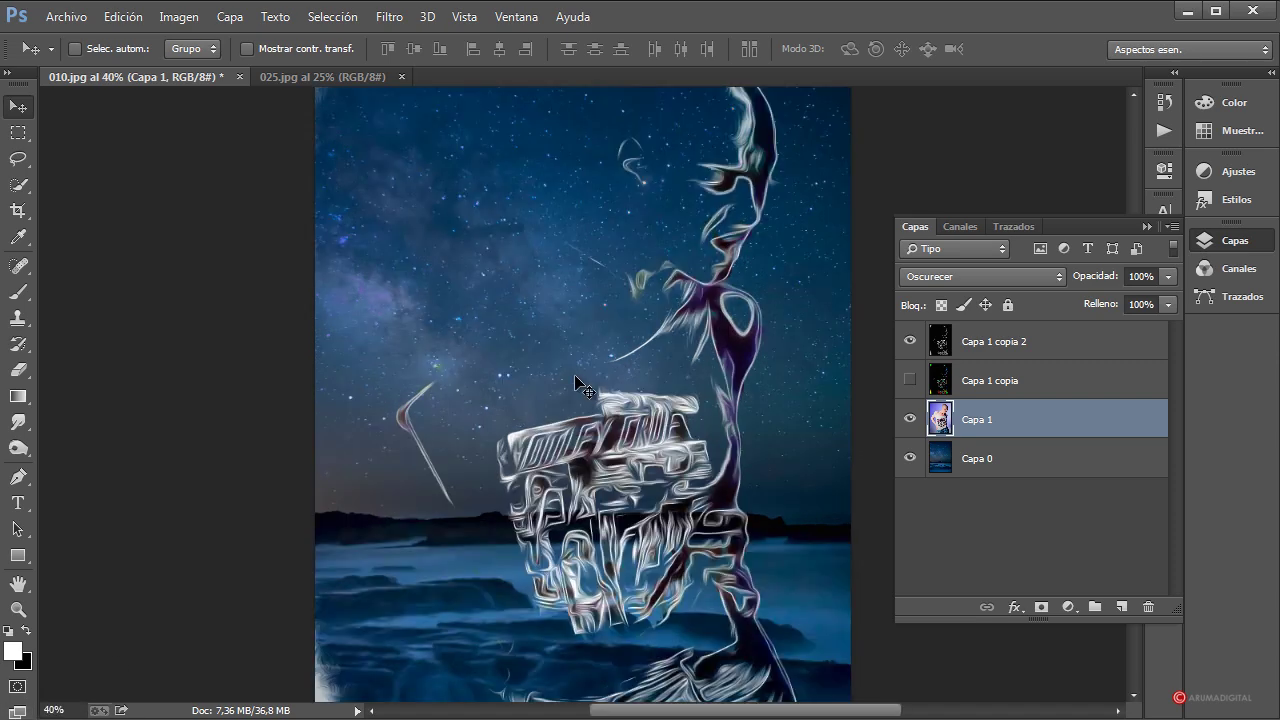
Try the Multiplicar and then Subexponer color blend modes on Capa 1.
{"action": "left_click", "coordinate": [997, 278]}
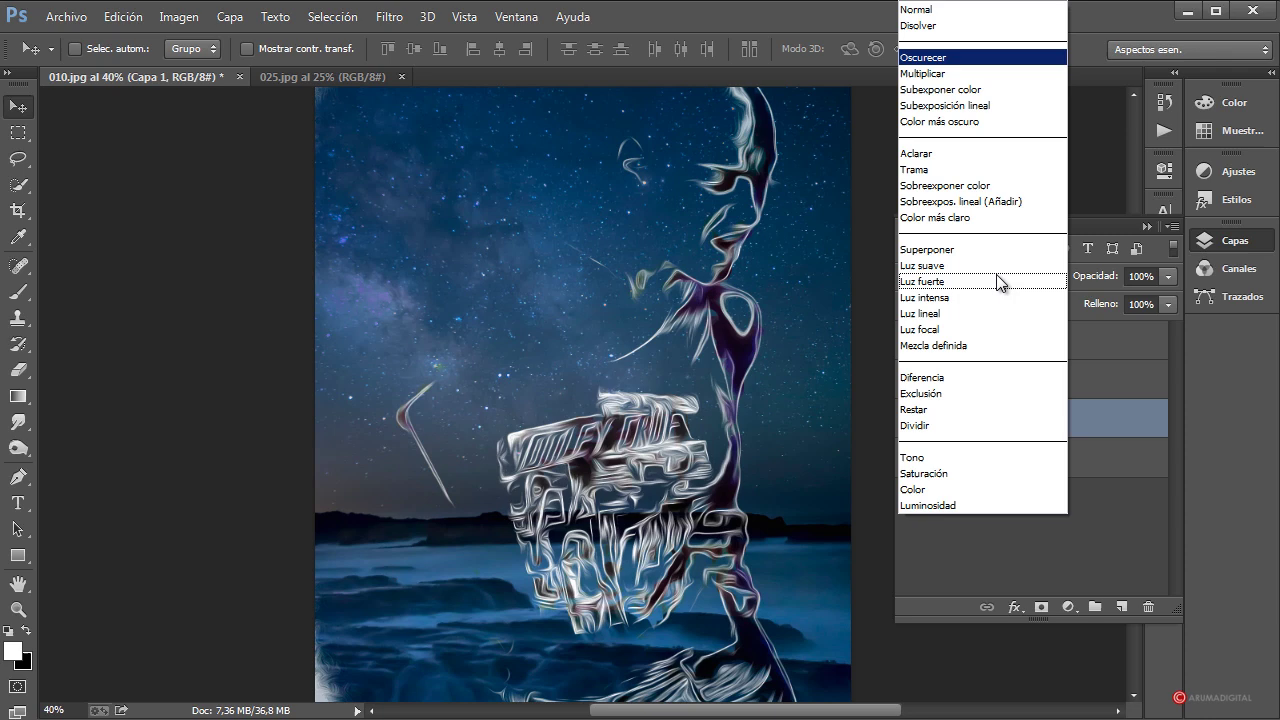
{"action": "left_click", "coordinate": [960, 69]}
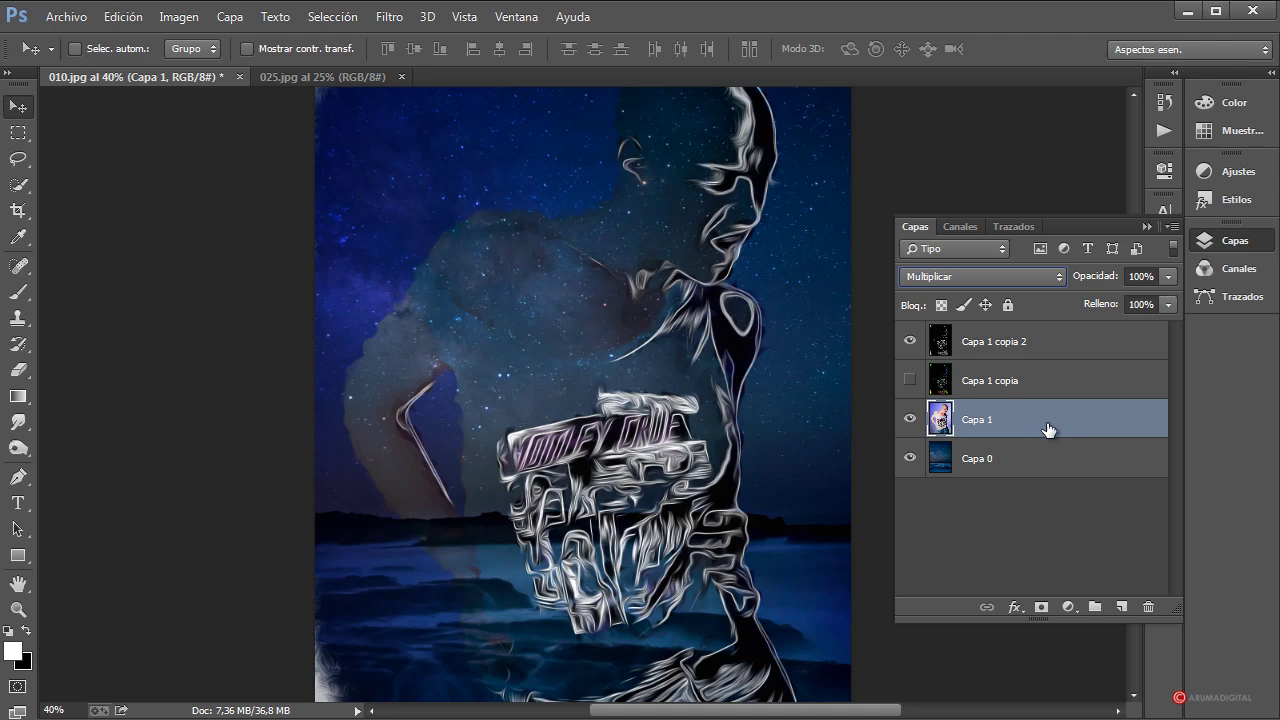
{"action": "left_click", "coordinate": [963, 280]}
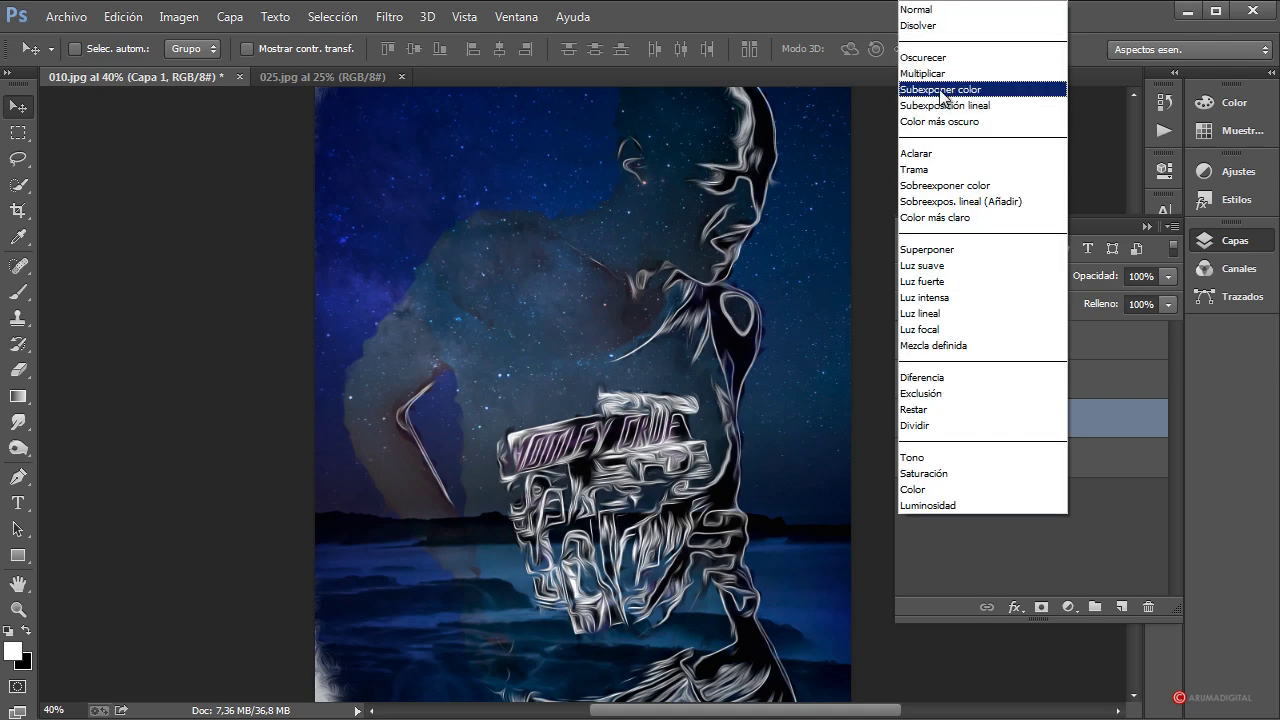
{"action": "left_click", "coordinate": [942, 90]}
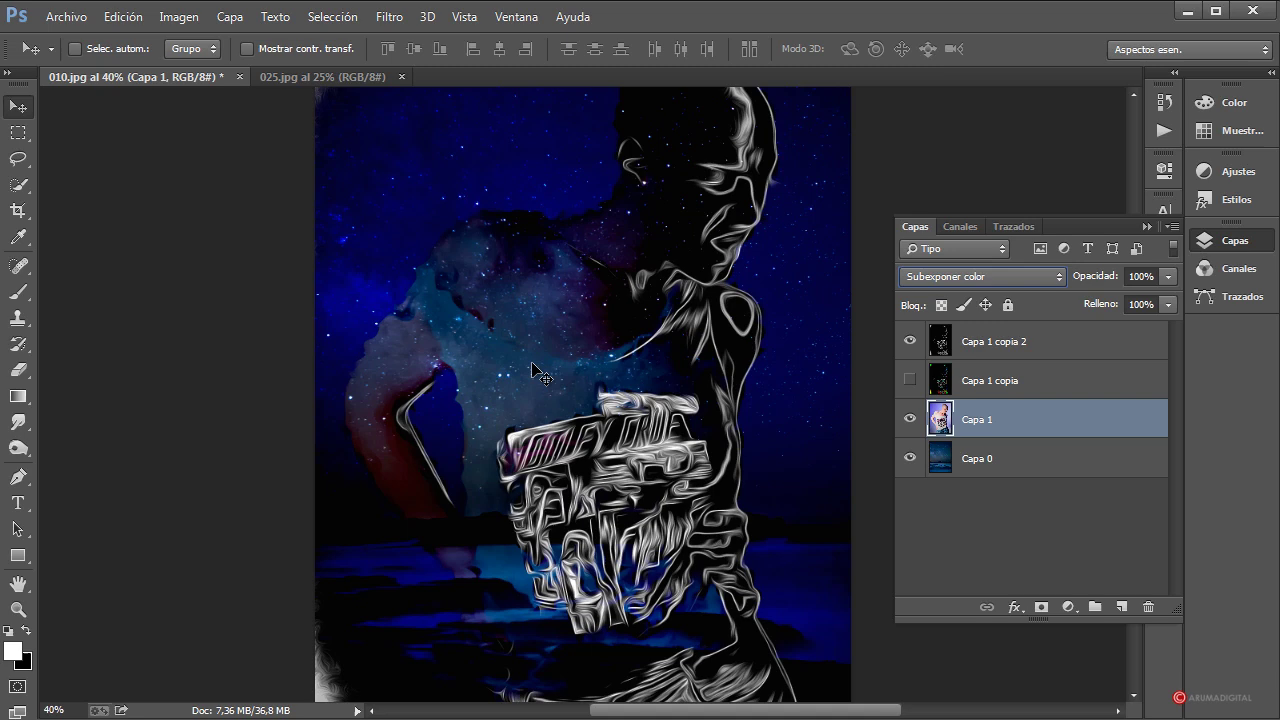
Cycle Capa 1 through Aclarar, Trama, Sobreexponer color and Luz suave, settling on Luz focal.
{"action": "key", "text": "shift+plus"}
{"action": "key", "text": "shift+plus"}
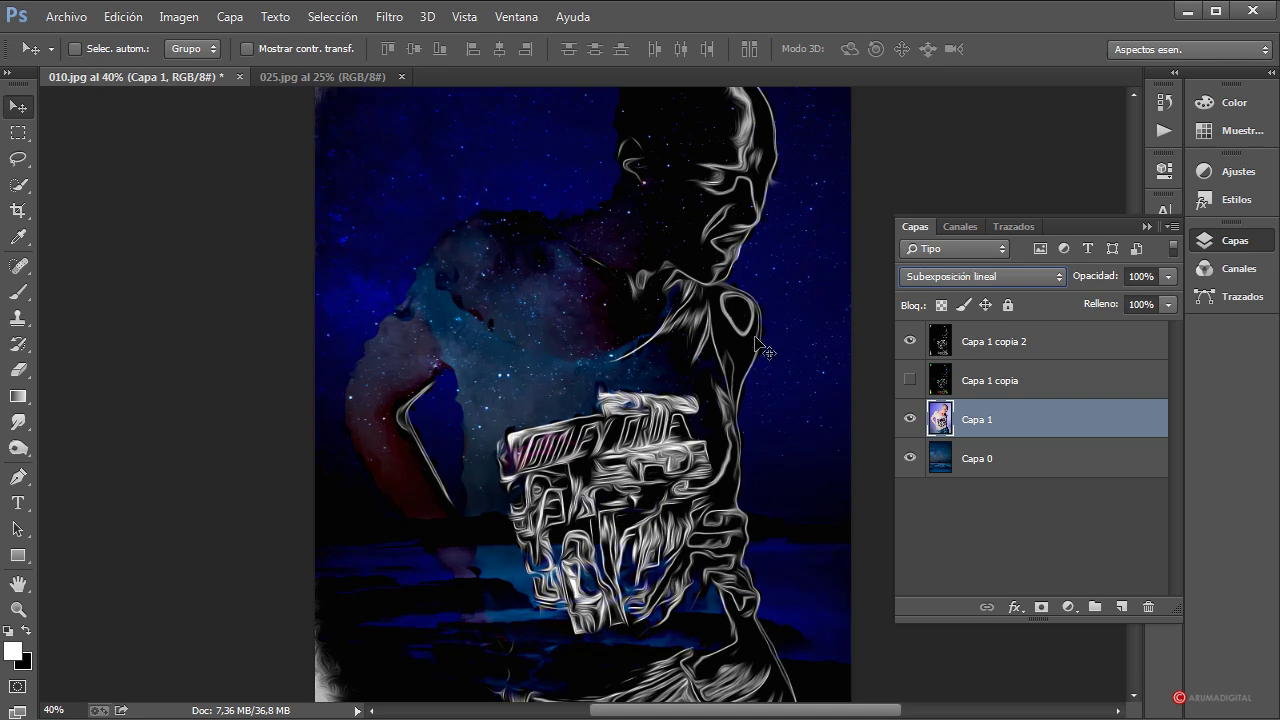
{"action": "key", "text": "shift+plus"}
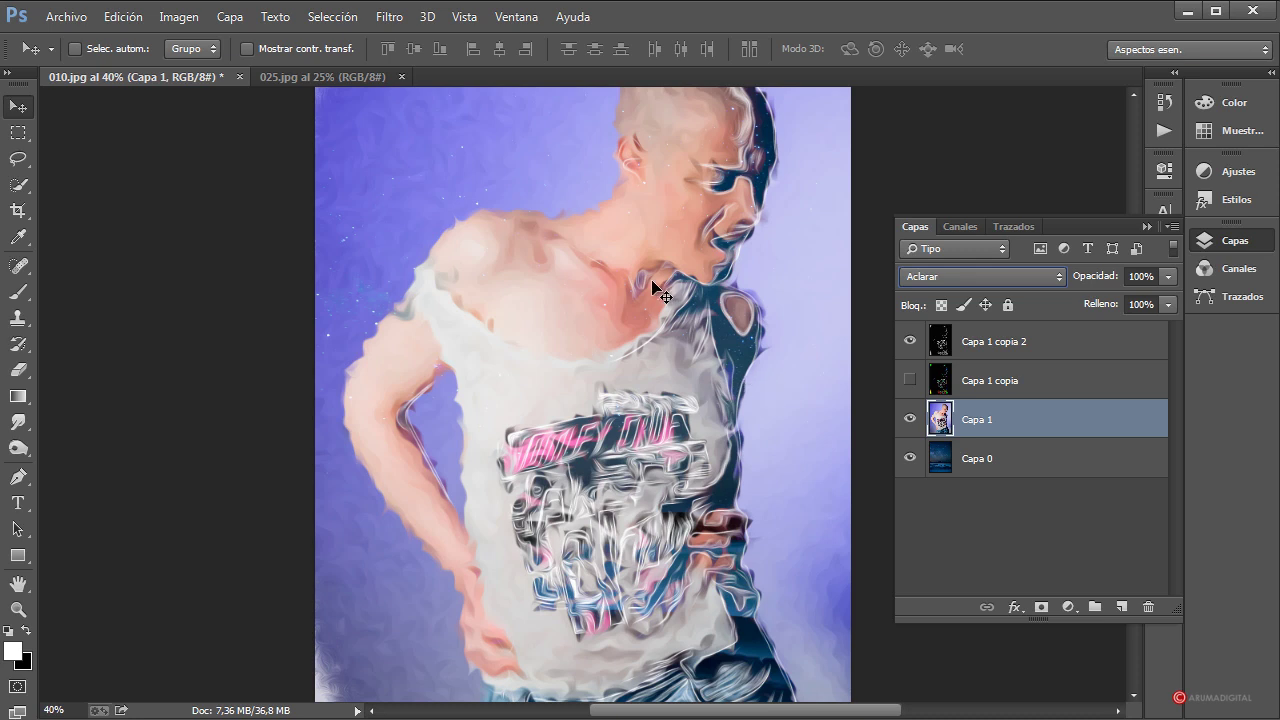
{"action": "key", "text": "shift+plus"}
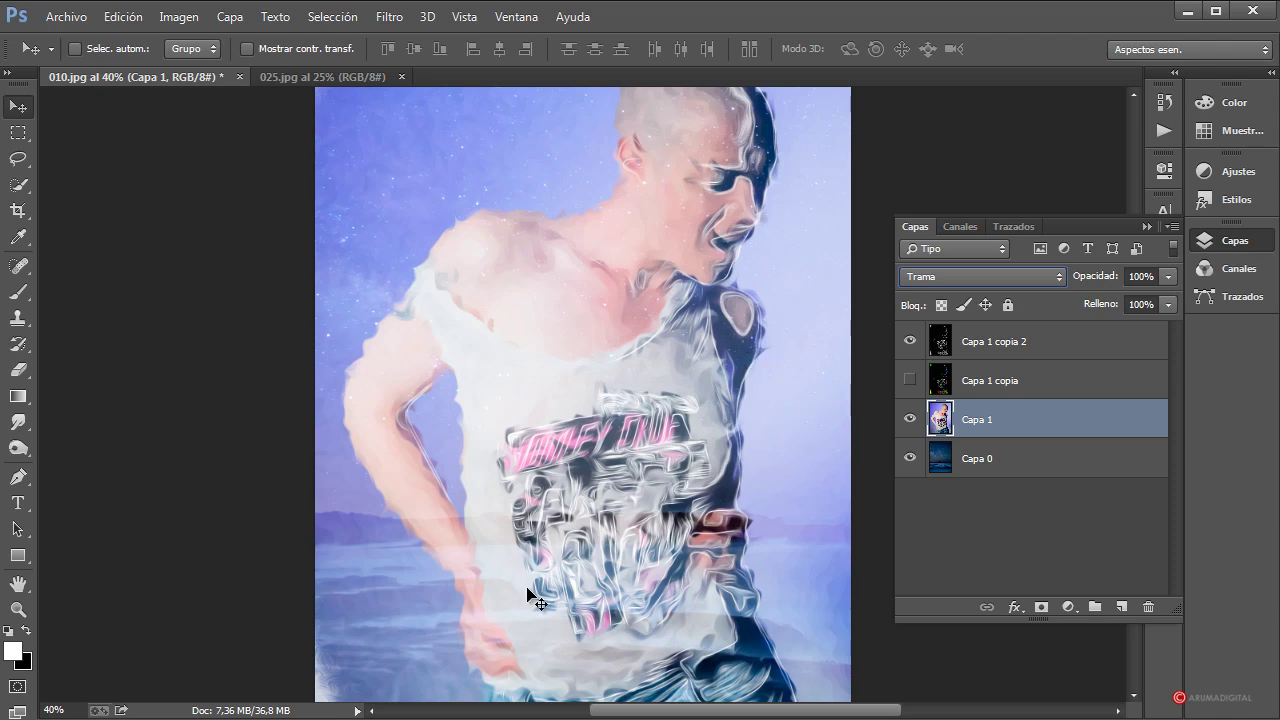
{"action": "key", "text": "shift+plus"}
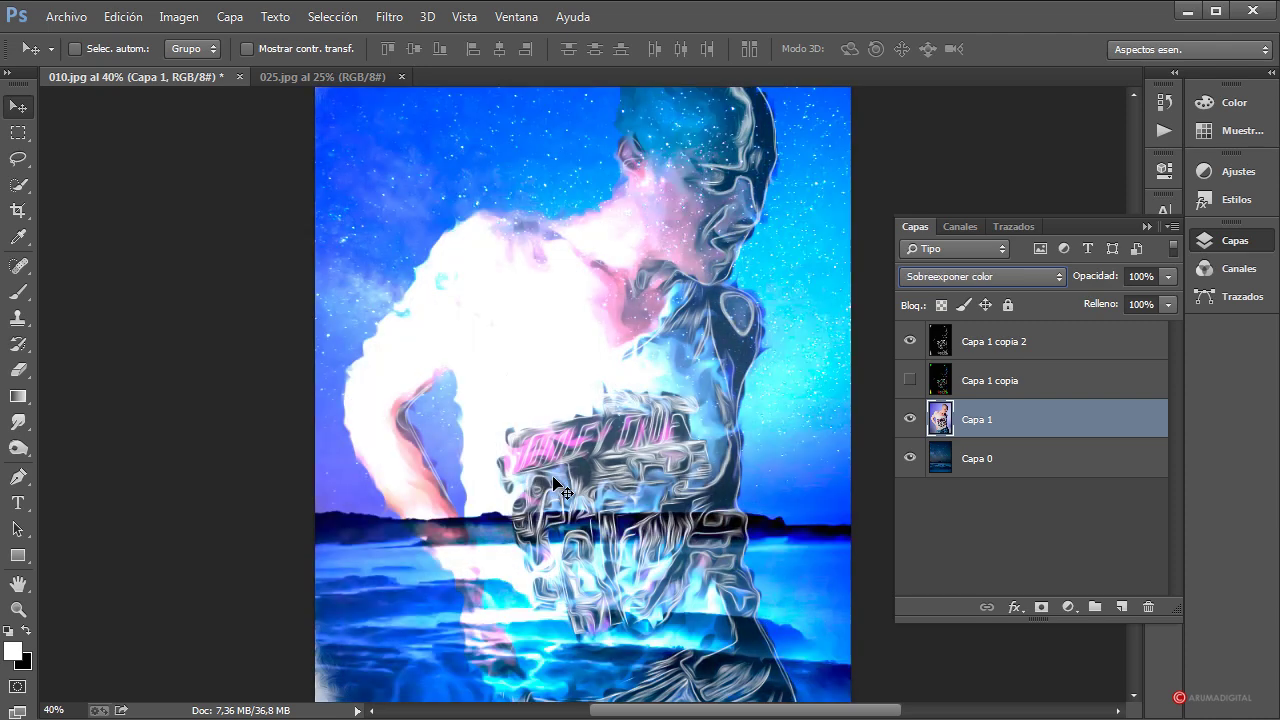
{"action": "key", "text": "shift+plus"}
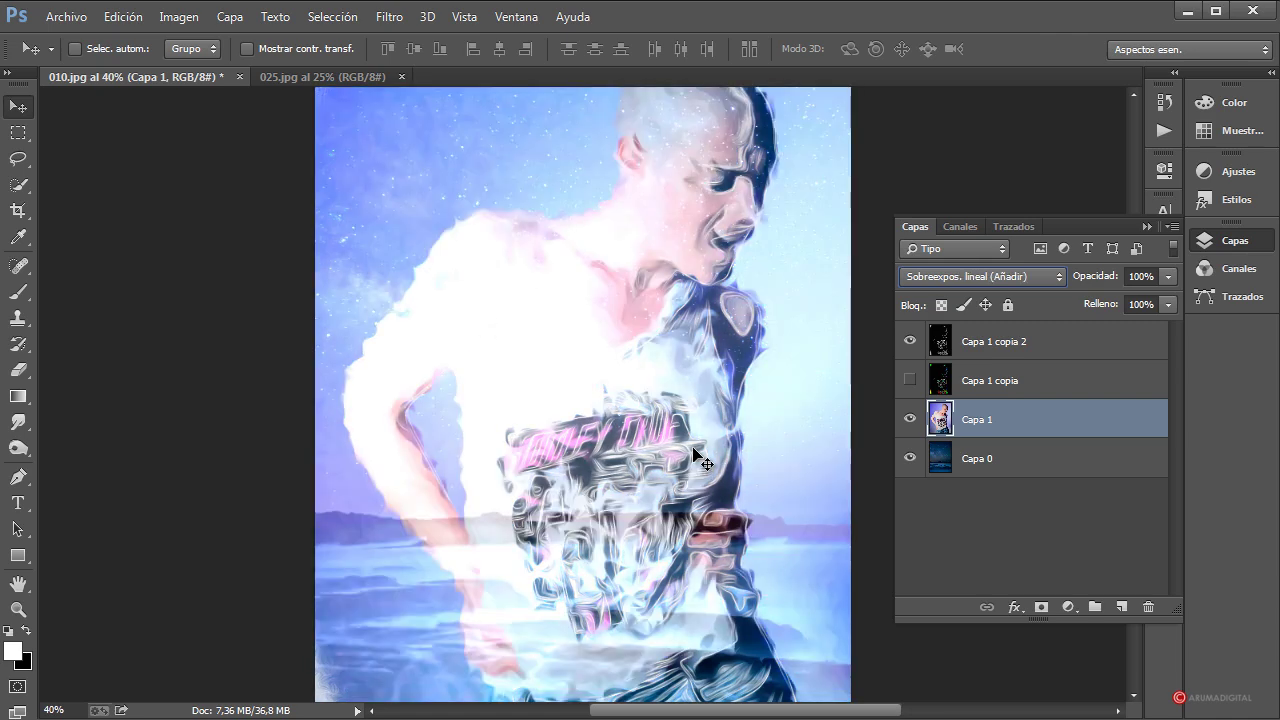
{"action": "key", "text": "shift+plus"}
{"action": "key", "text": "shift+plus"}
{"action": "key", "text": "shift+plus"}
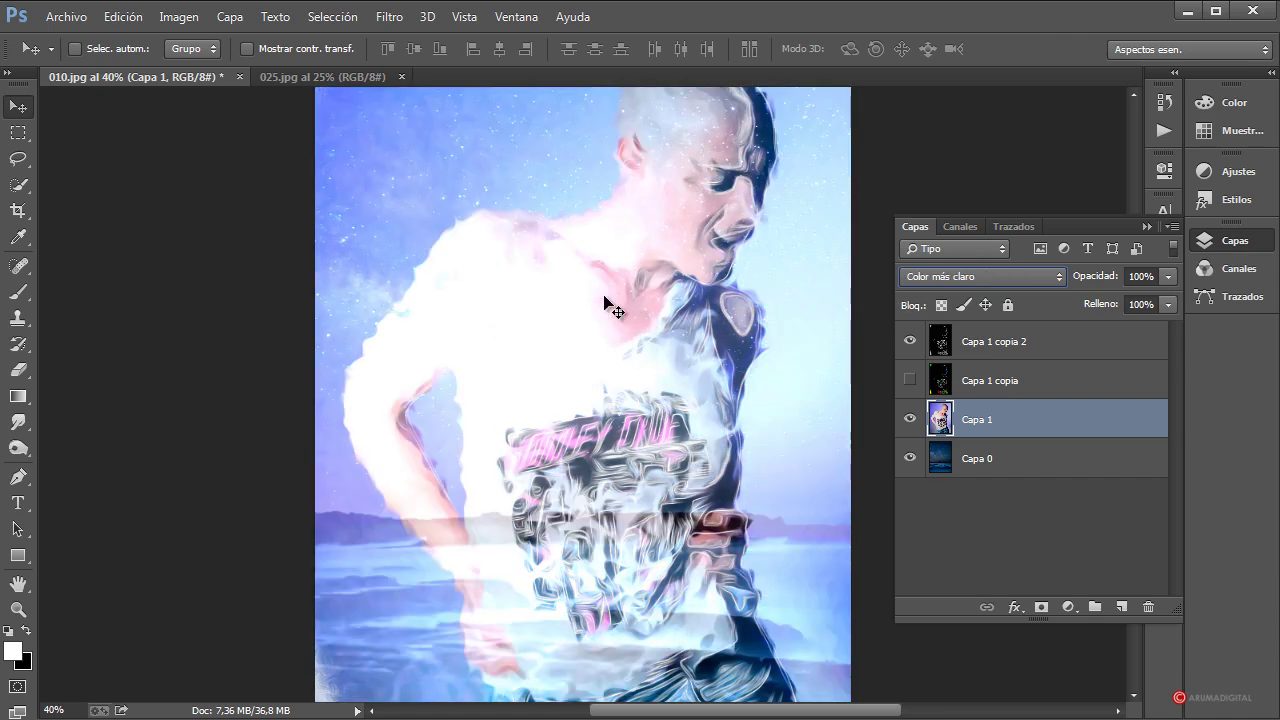
{"action": "key", "text": "shift+plus"}
{"action": "key", "text": "shift+plus"}
{"action": "key", "text": "shift+plus"}
{"action": "key", "text": "shift+plus"}
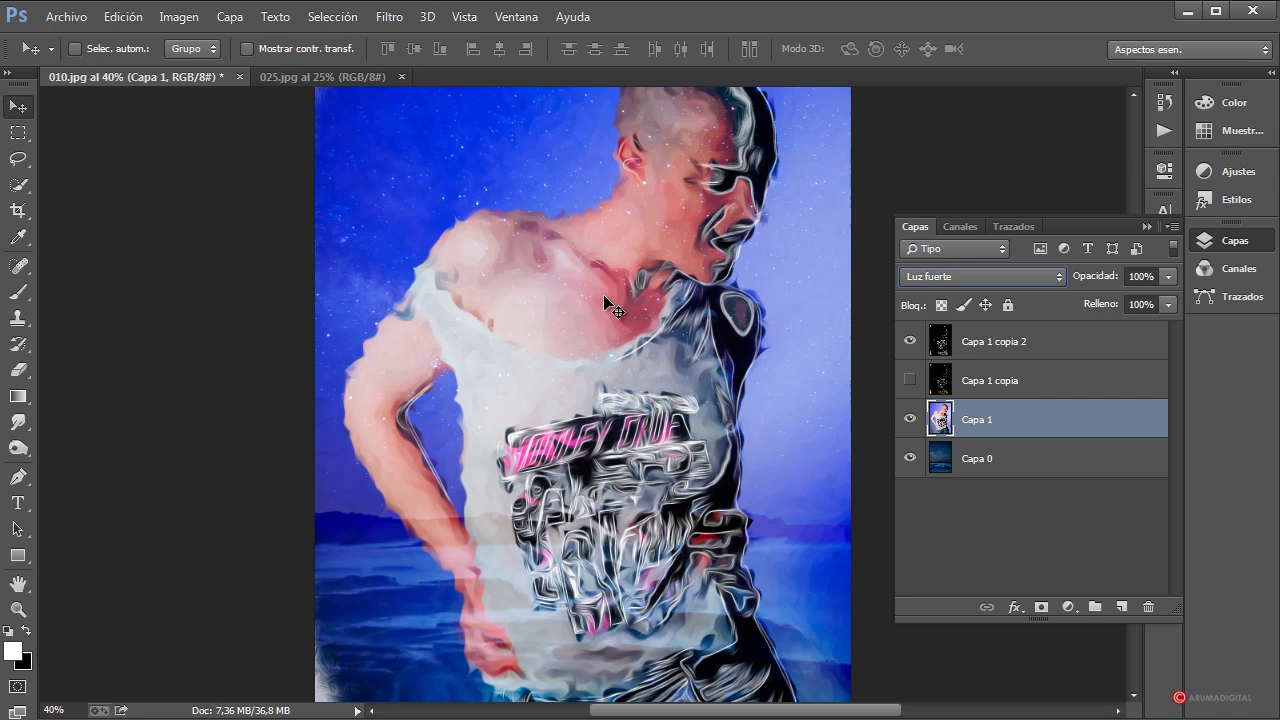
{"action": "key", "text": "shift+minus"}
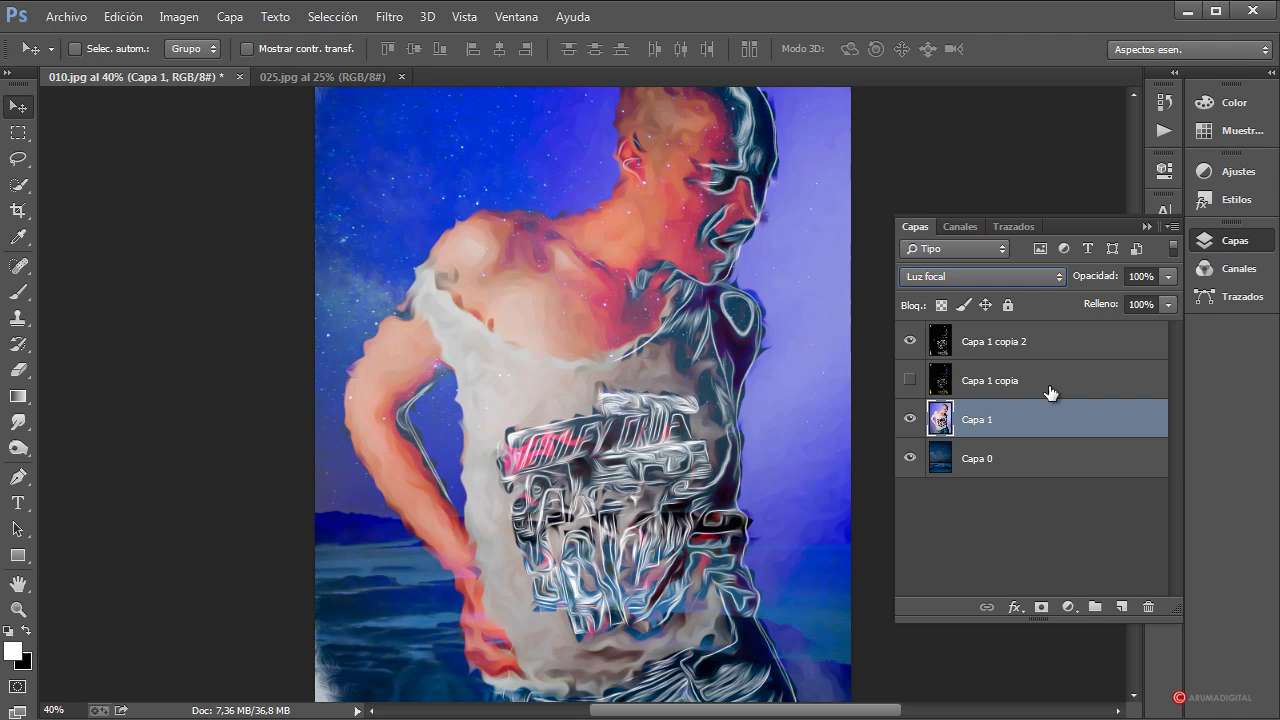
Compare the glow layers, leaving Capa 1 copia hidden and Capa 1 copia 2 visible.
{"action": "left_click", "coordinate": [910, 342]}
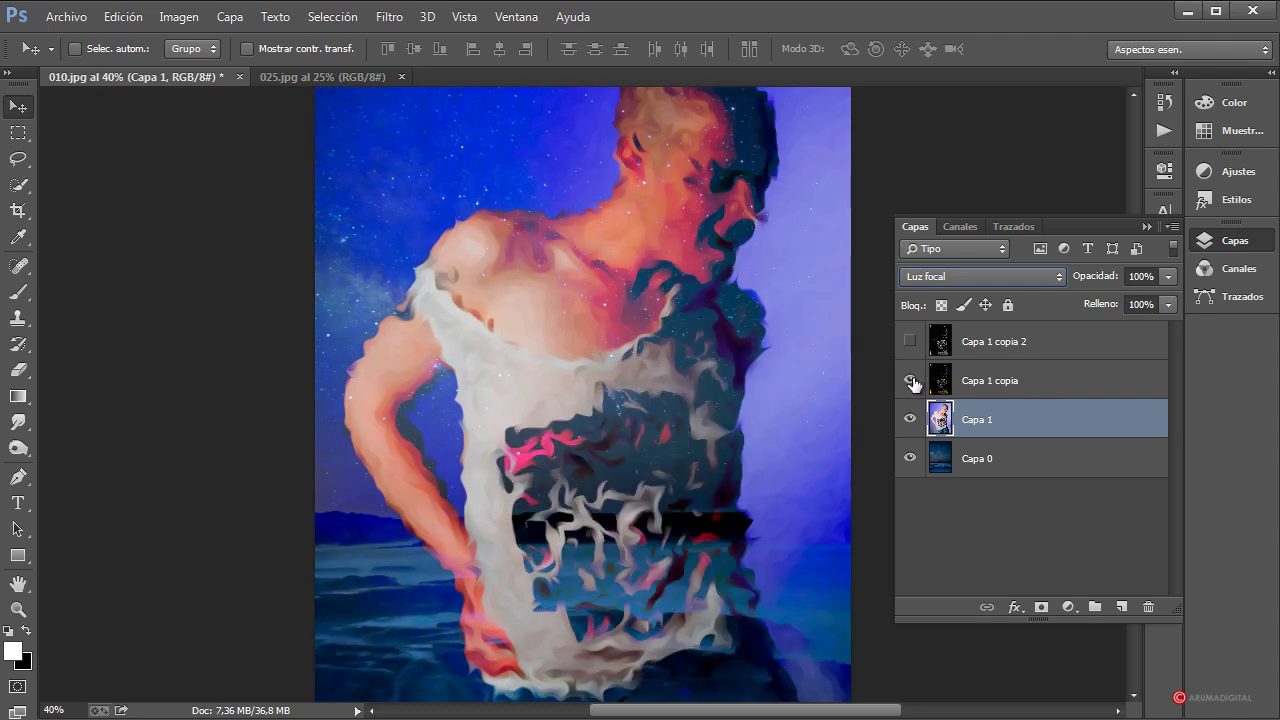
{"action": "left_click", "coordinate": [910, 381]}
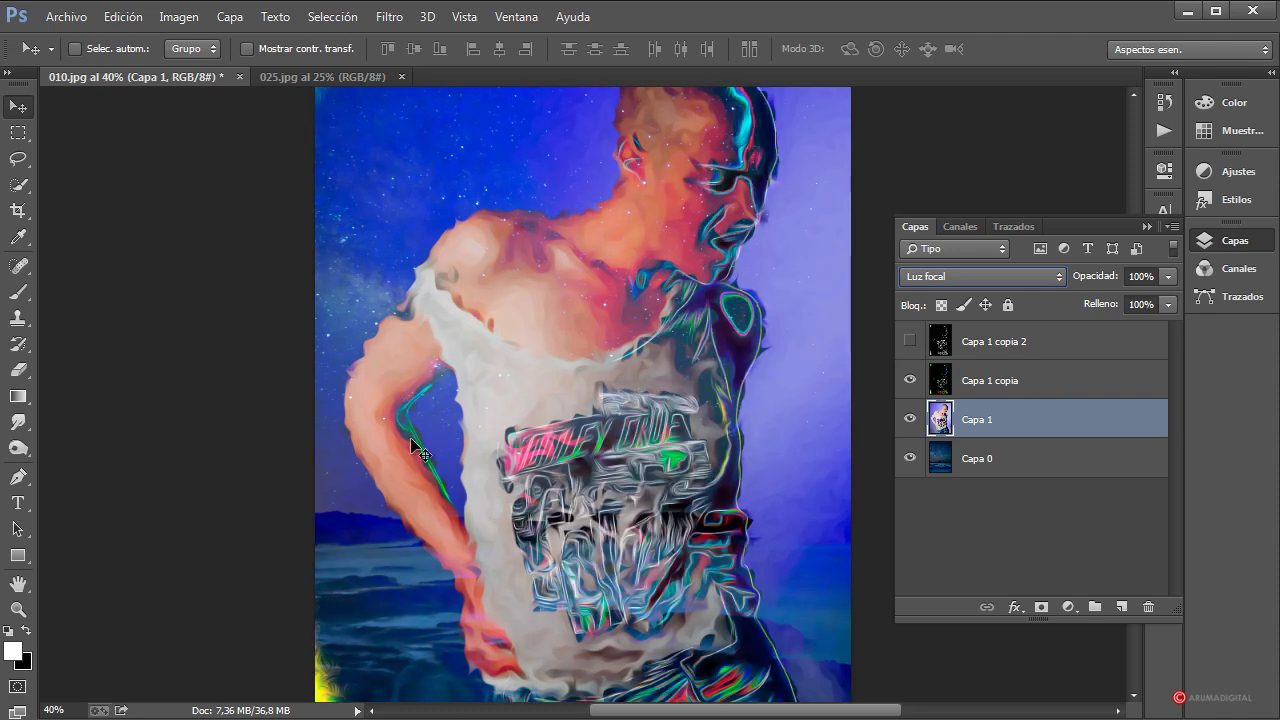
{"action": "left_click", "coordinate": [910, 342]}
{"action": "left_click", "coordinate": [910, 381]}
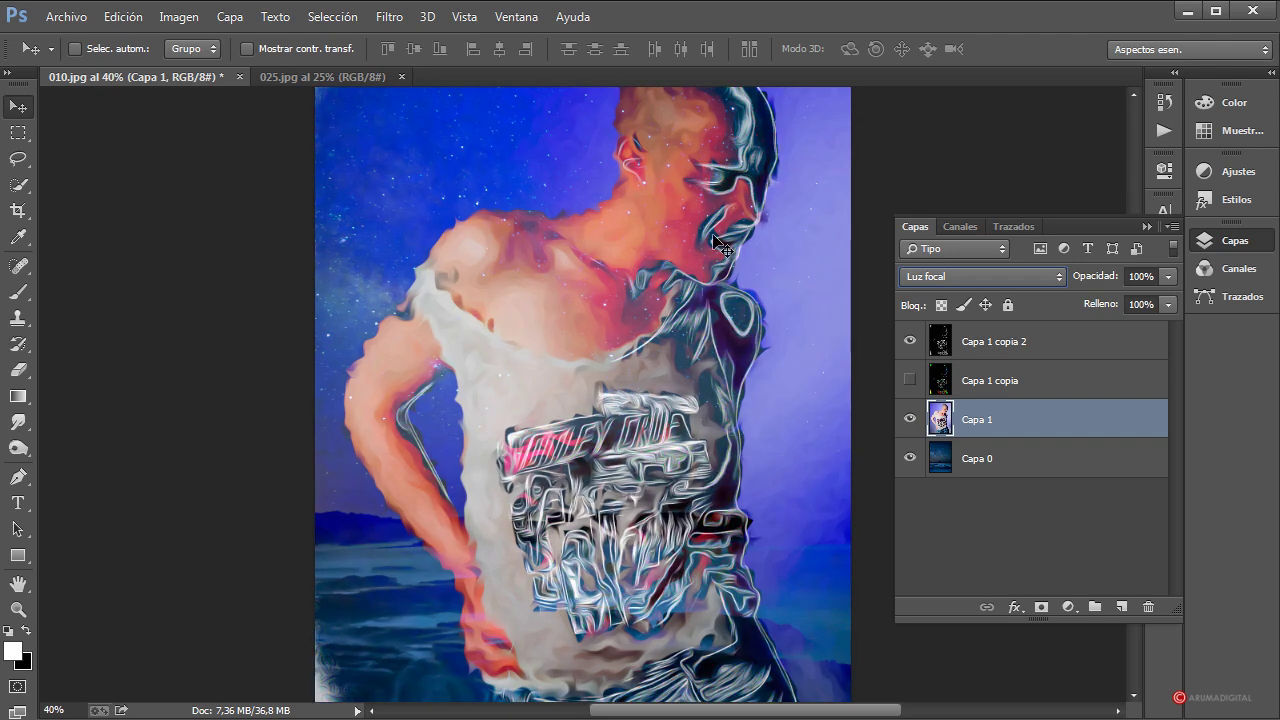
{"action": "left_click", "coordinate": [910, 384]}
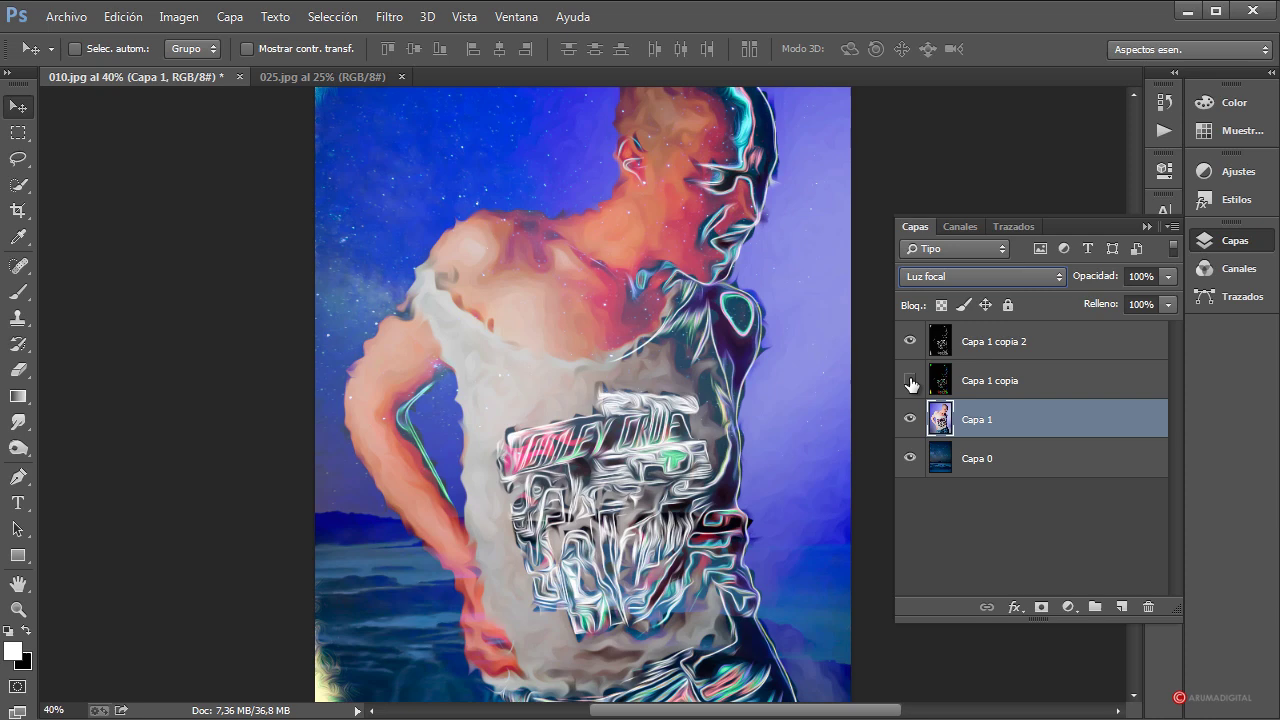
{"action": "left_click", "coordinate": [910, 381]}
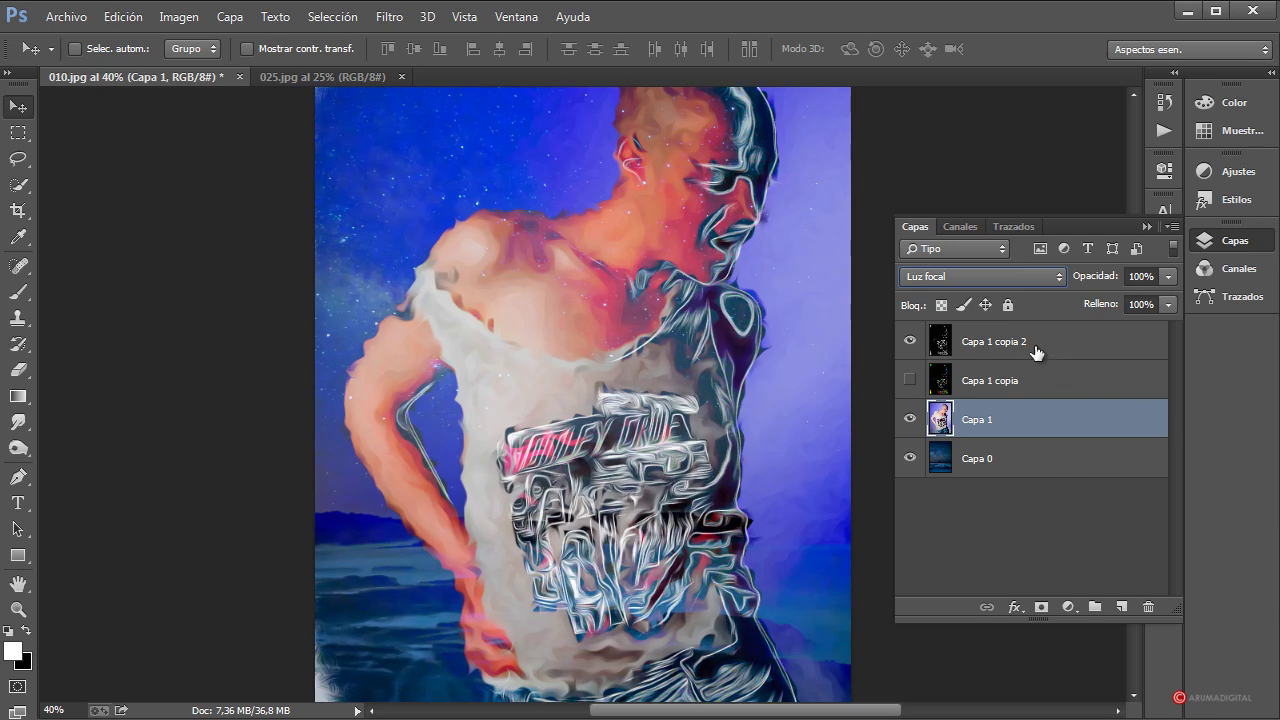
{"action": "left_click", "coordinate": [1040, 378]}
{"action": "left_click", "coordinate": [1129, 126]}
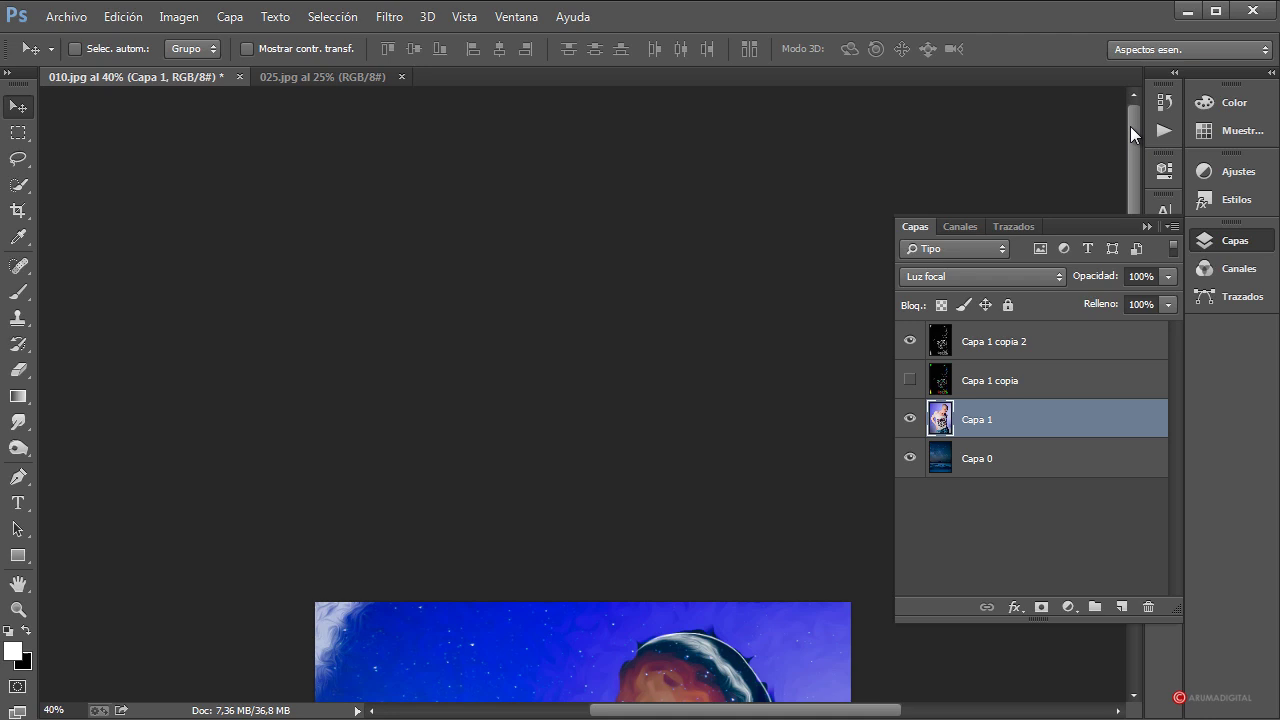
{"action": "left_click_drag", "start_coordinate": [1130, 148], "coordinate": [1155, 308]}
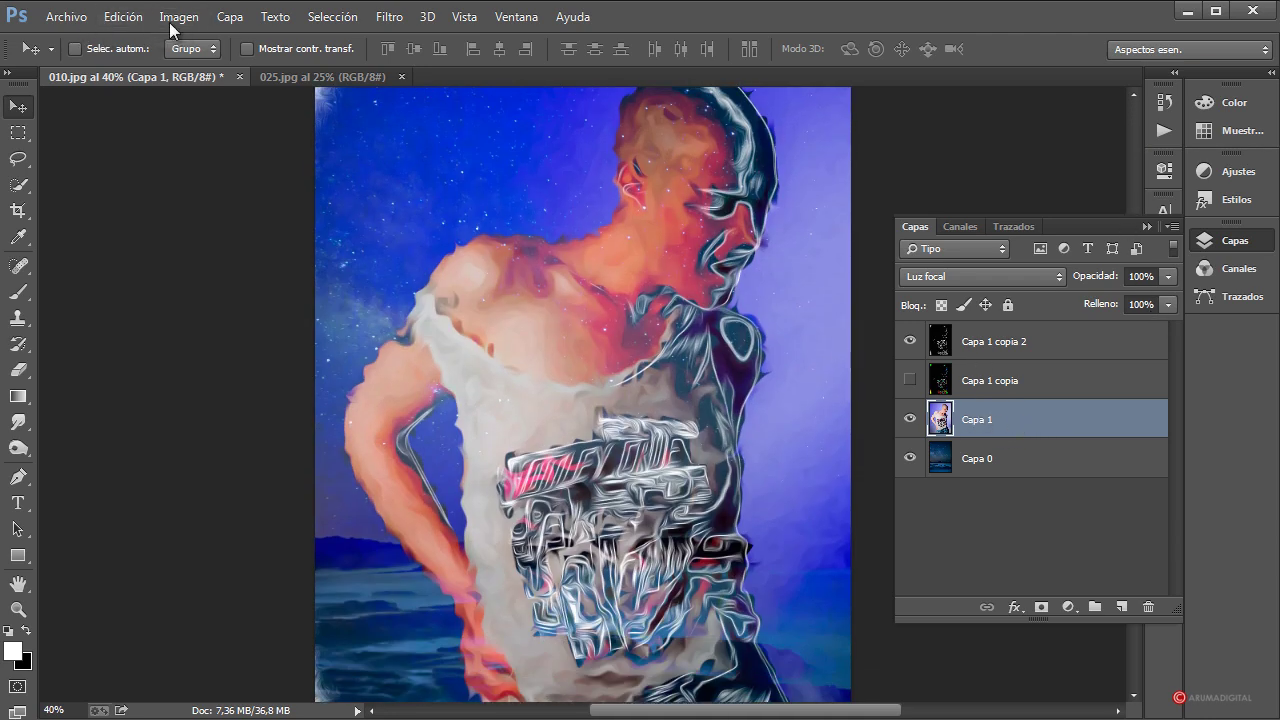
Apply a Tono/saturación hue shift to Capa 1, turning the sky magenta and the portrait yellow.
{"action": "left_click", "coordinate": [179, 18]}
{"action": "mouse_move", "coordinate": [190, 64]}
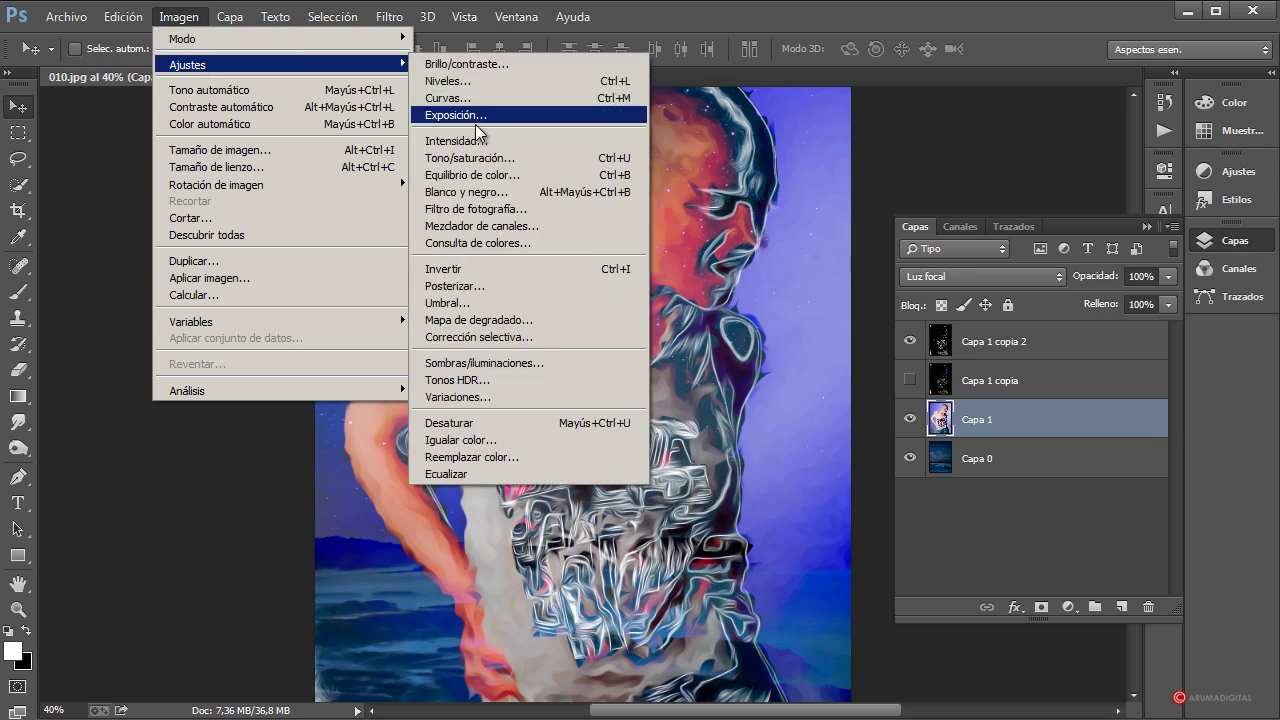
{"action": "left_click", "coordinate": [468, 163]}
{"action": "left_click_drag", "start_coordinate": [762, 146], "coordinate": [964, 299]}
{"action": "left_click_drag", "start_coordinate": [980, 426], "coordinate": [1021, 447]}
{"action": "left_click_drag", "start_coordinate": [1002, 301], "coordinate": [913, 286]}
{"action": "left_click", "coordinate": [1119, 312]}
{"action": "key", "text": "v"}
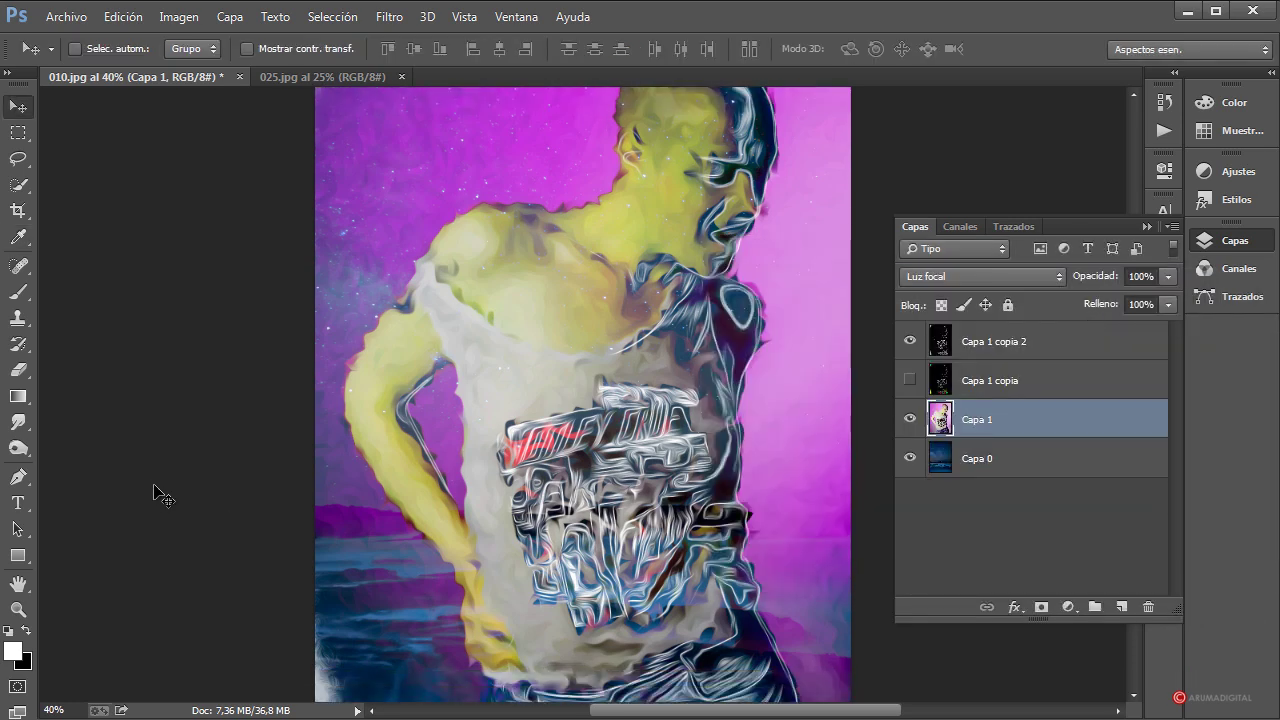
Apply a second Tono/saturación to Capa 1 with Saturación lowered to -29.
{"action": "left_click", "coordinate": [179, 18]}
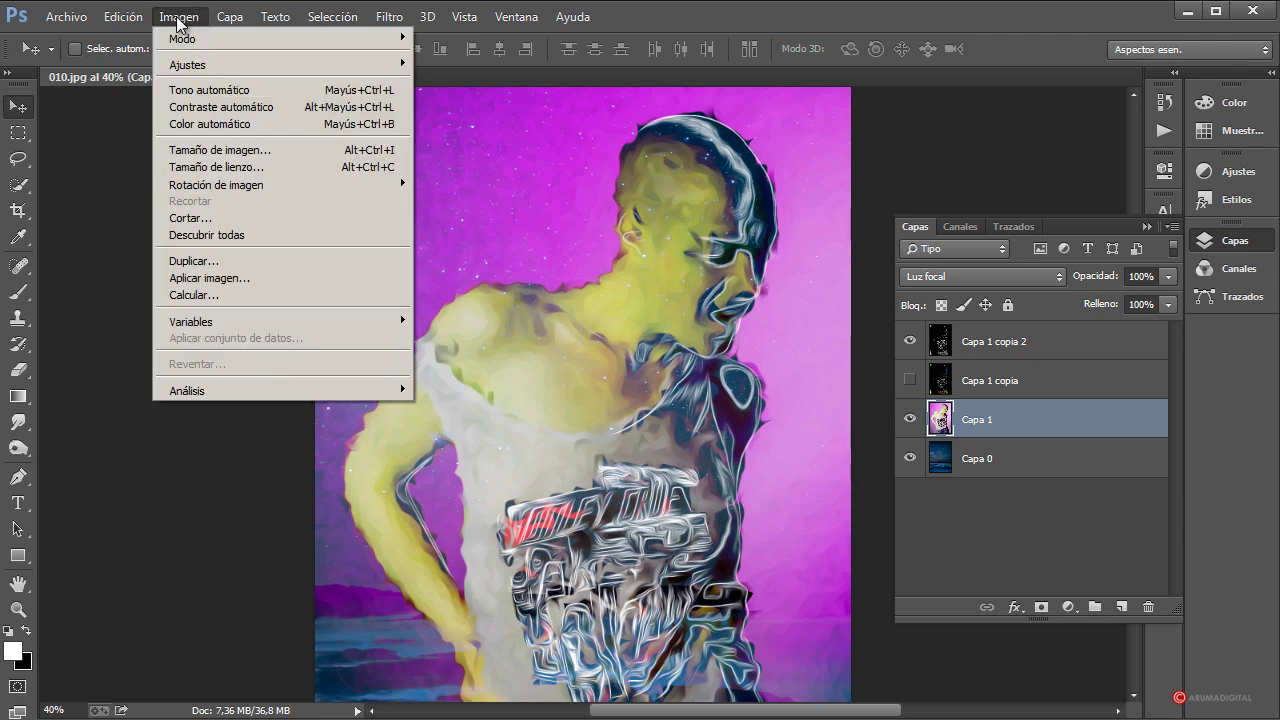
{"action": "mouse_move", "coordinate": [193, 64]}
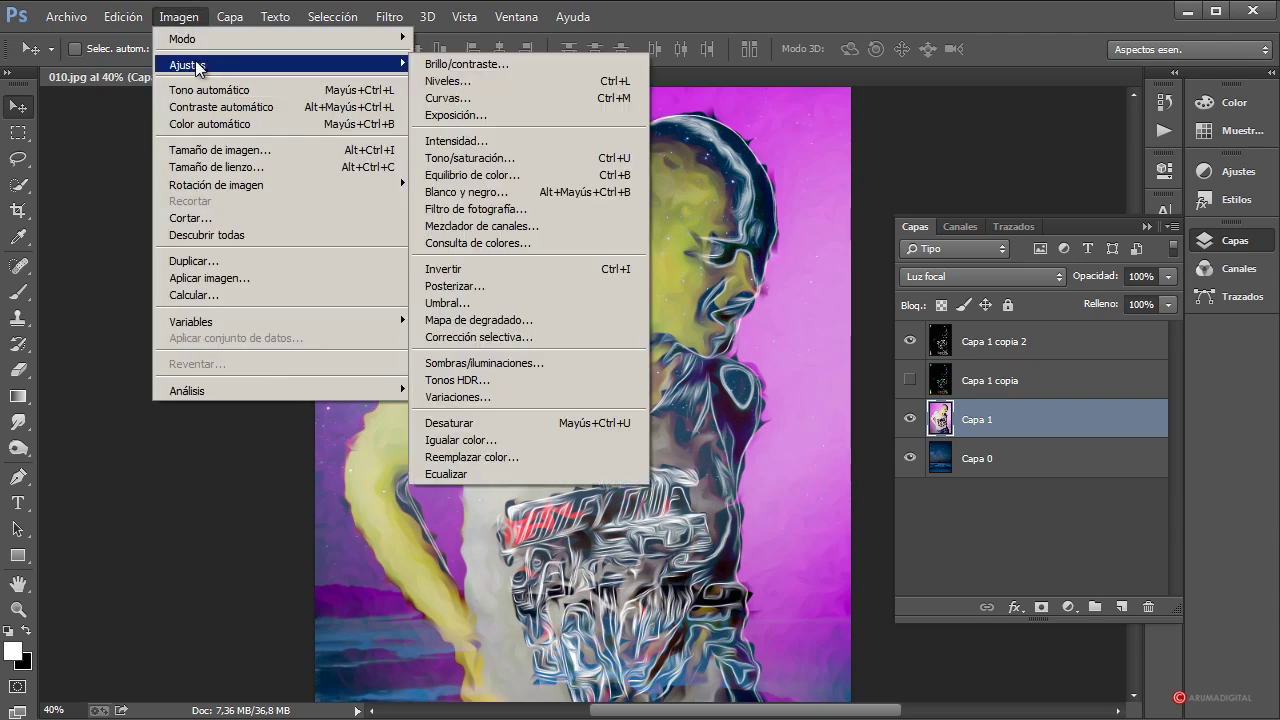
{"action": "left_click", "coordinate": [489, 162]}
{"action": "left_click_drag", "start_coordinate": [879, 460], "coordinate": [841, 460]}
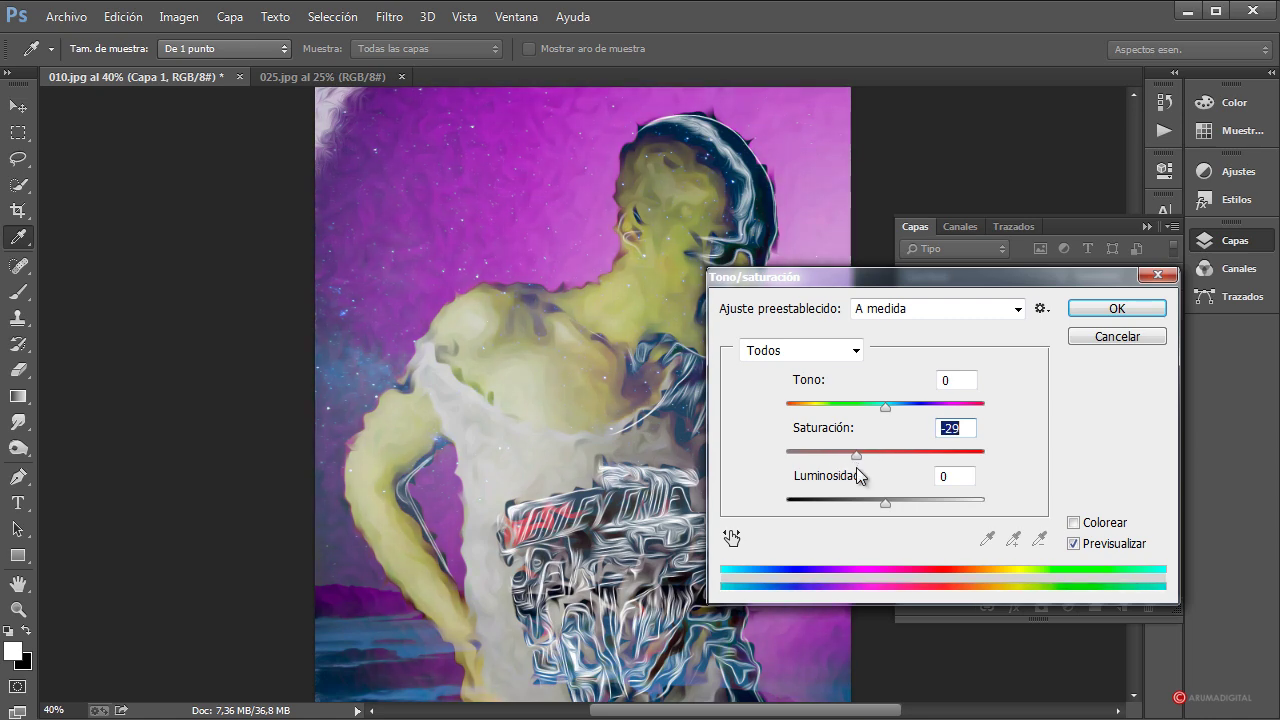
{"action": "mouse_move", "coordinate": [891, 289]}
{"action": "left_mouse_down"}
{"action": "mouse_move", "coordinate": [1070, 195]}
{"action": "mouse_move", "coordinate": [1006, 120]}
{"action": "mouse_move", "coordinate": [969, 206]}
{"action": "mouse_move", "coordinate": [894, 224]}
{"action": "mouse_move", "coordinate": [894, 296]}
{"action": "left_mouse_up"}
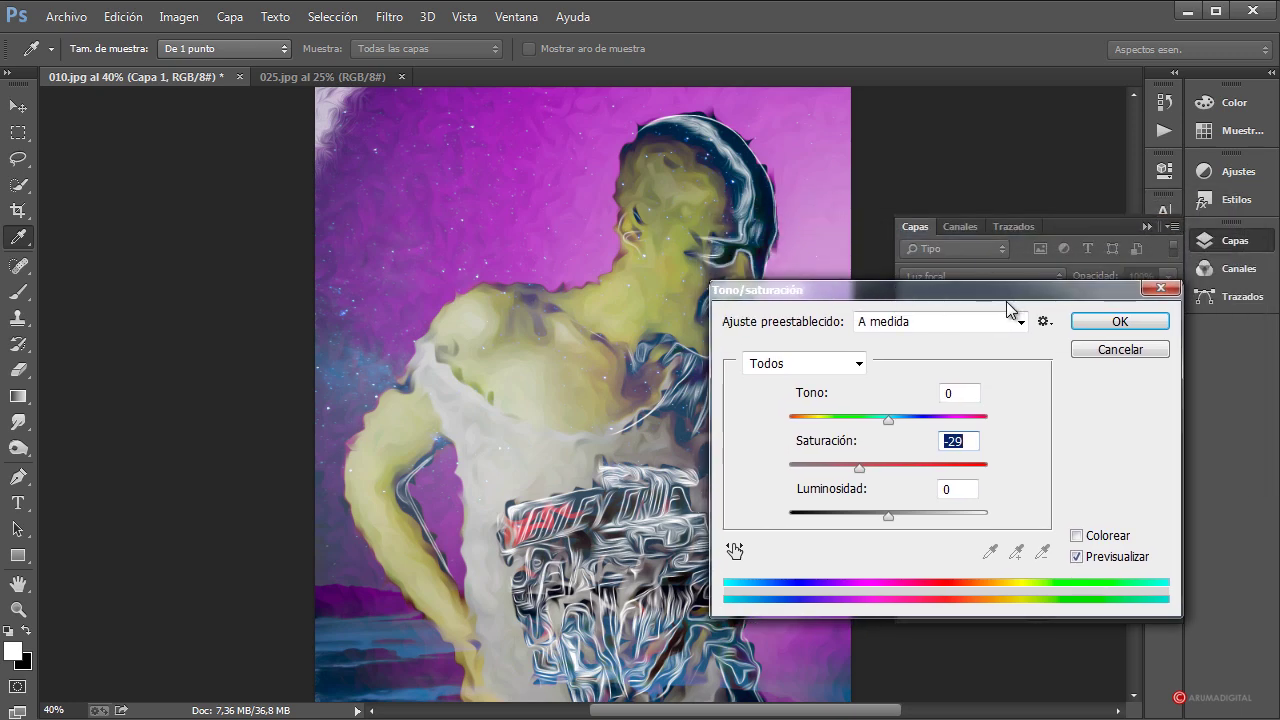
{"action": "left_click", "coordinate": [1120, 328]}
{"action": "key", "text": "v"}
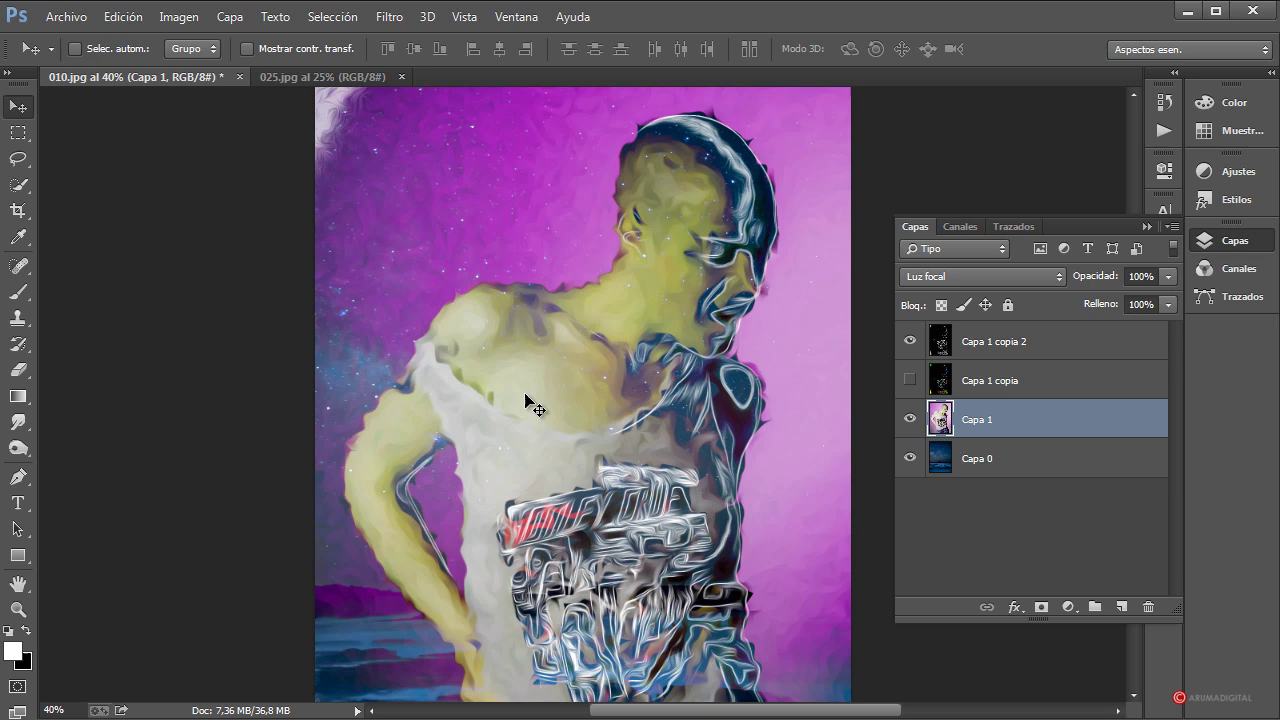
{"action": "scroll", "coordinate": [524, 405], "scroll_direction": "down", "scroll_amount": 3}
{"action": "scroll", "coordinate": [524, 405], "scroll_direction": "down", "scroll_amount": 2}
{"action": "scroll", "coordinate": [524, 405], "scroll_direction": "up", "scroll_amount": 4}
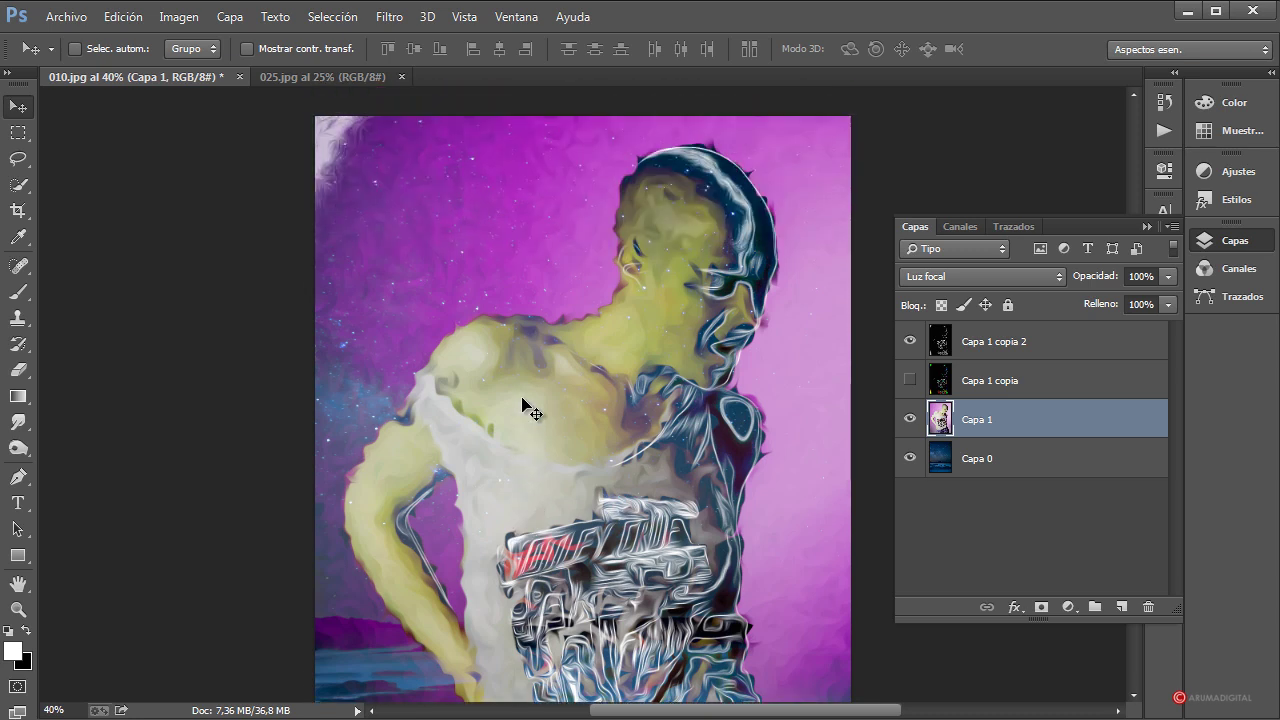
{"action": "scroll", "coordinate": [524, 405], "scroll_direction": "up", "scroll_amount": 1}
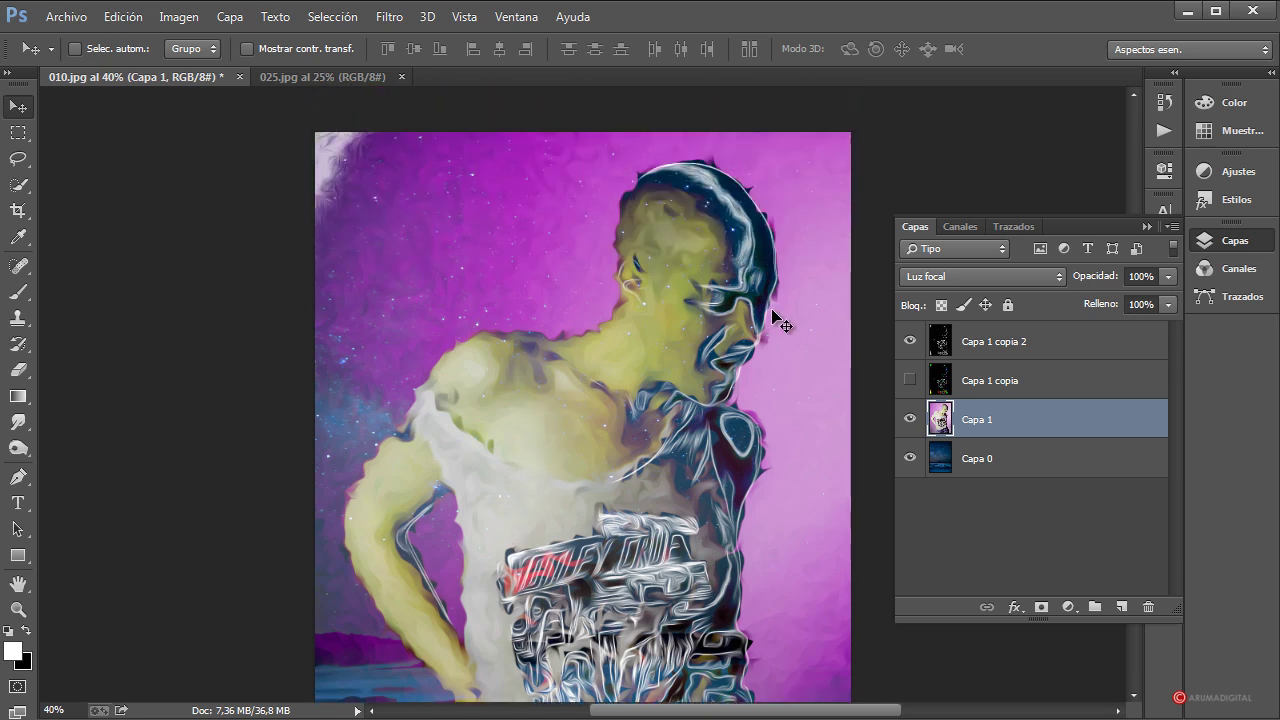
{"action": "scroll", "coordinate": [758, 304], "scroll_direction": "down", "scroll_amount": 1}
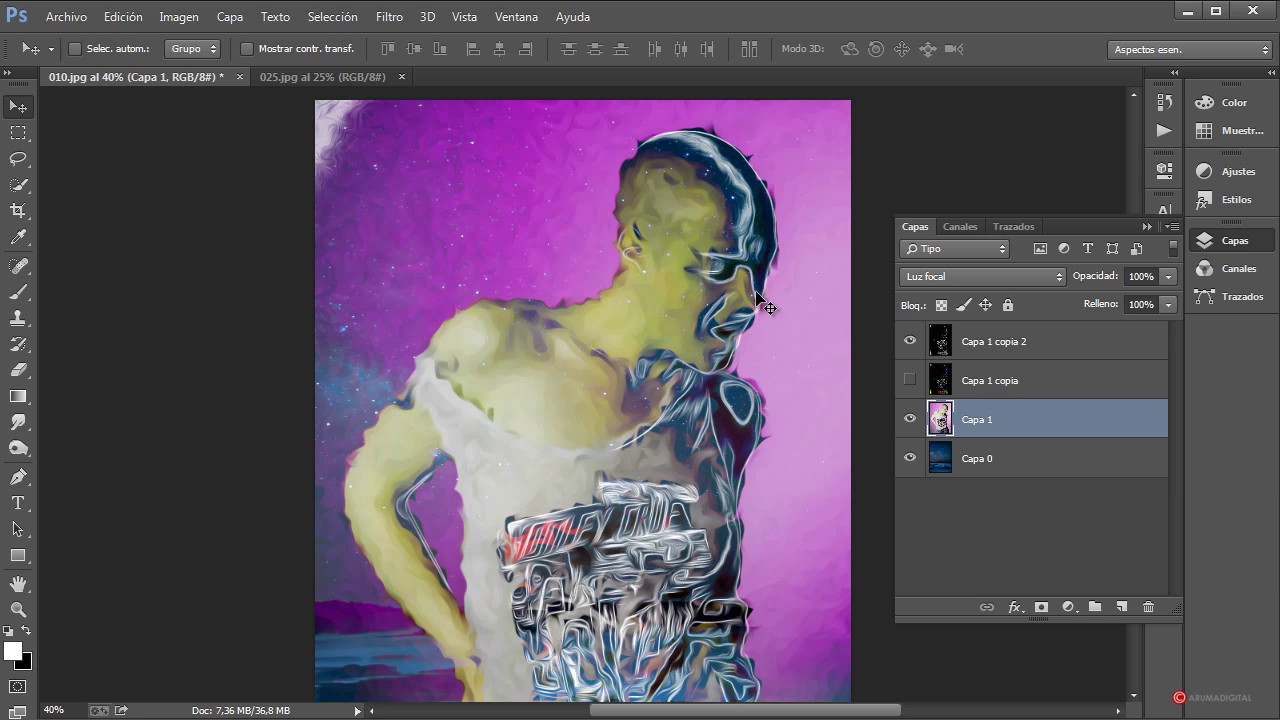
{"action": "scroll", "coordinate": [757, 292], "scroll_direction": "up", "scroll_amount": 1}
{"action": "scroll", "coordinate": [725, 305], "scroll_direction": "down", "scroll_amount": 1}
{"action": "scroll", "coordinate": [397, 235], "scroll_direction": "up", "scroll_amount": 1}
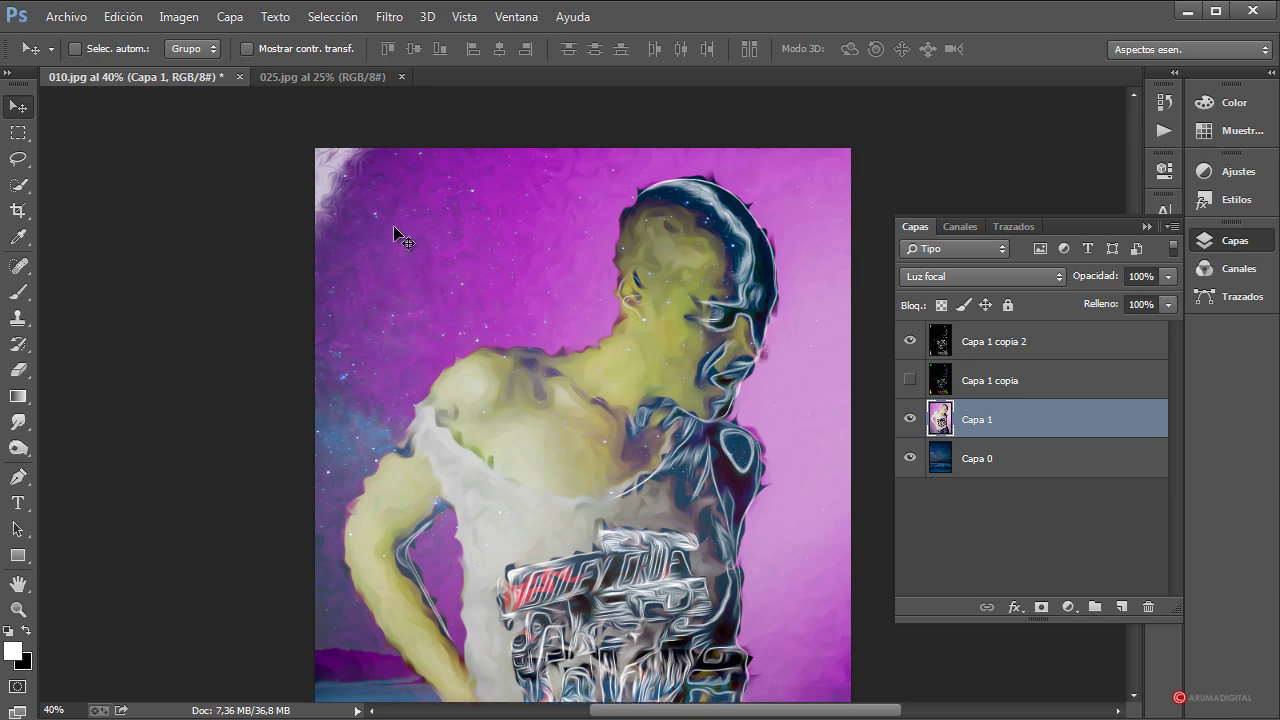
{"action": "scroll", "coordinate": [394, 234], "scroll_direction": "down", "scroll_amount": 1}
{"action": "scroll", "coordinate": [420, 200], "scroll_direction": "up", "scroll_amount": 1}
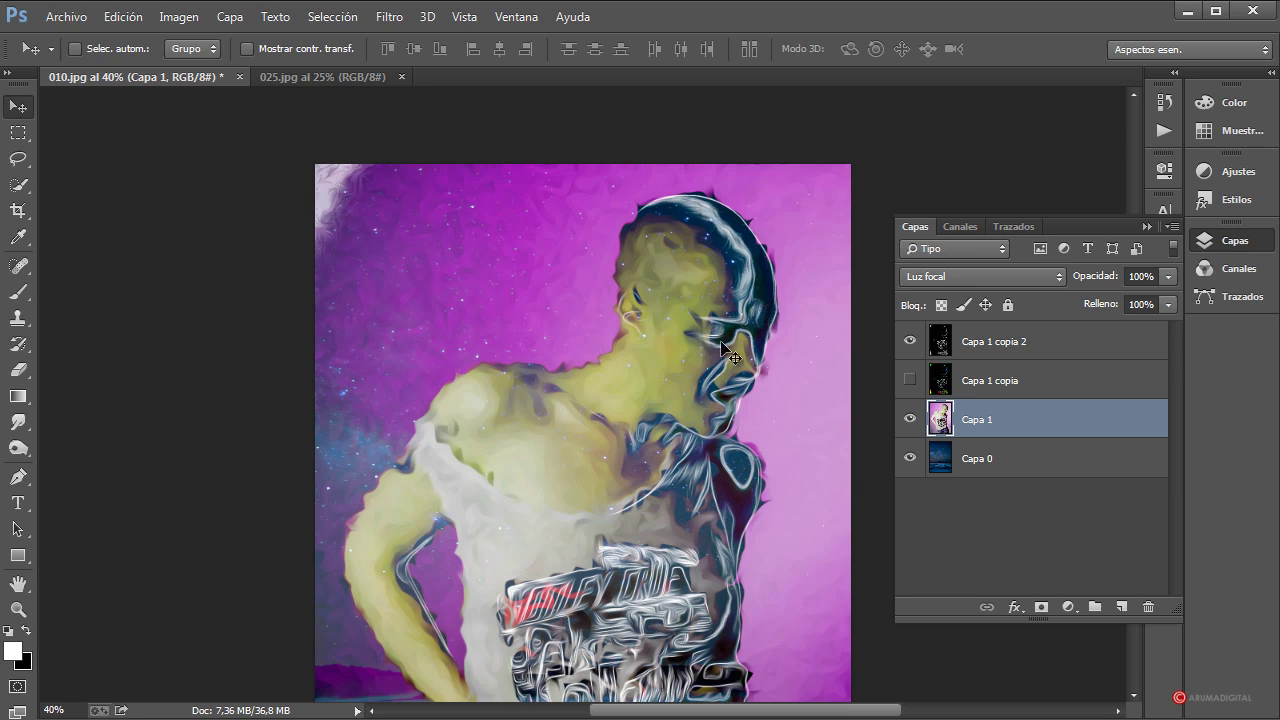
{"action": "scroll", "coordinate": [721, 341], "scroll_direction": "down", "scroll_amount": 1}
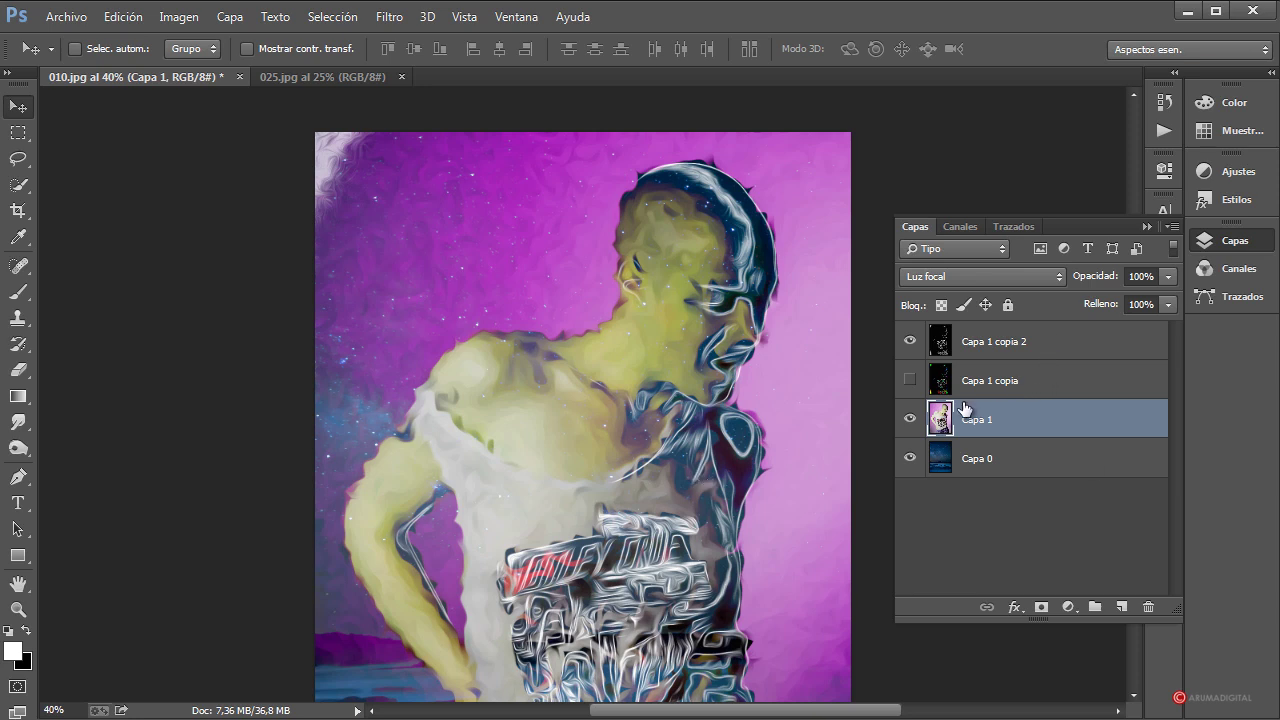
Add a layer mask to Capa 1 copia 2 and paint out the top-left light smear in black.
{"action": "left_click", "coordinate": [1056, 341]}
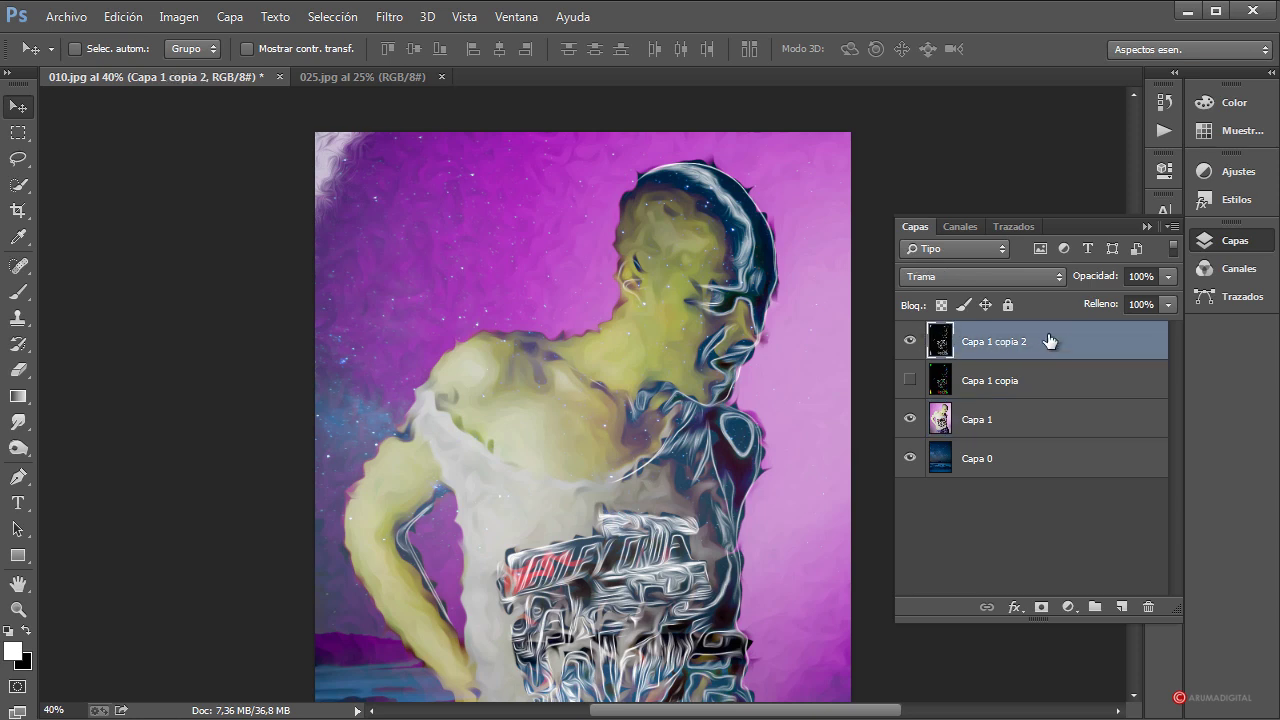
{"action": "left_click", "coordinate": [1041, 607]}
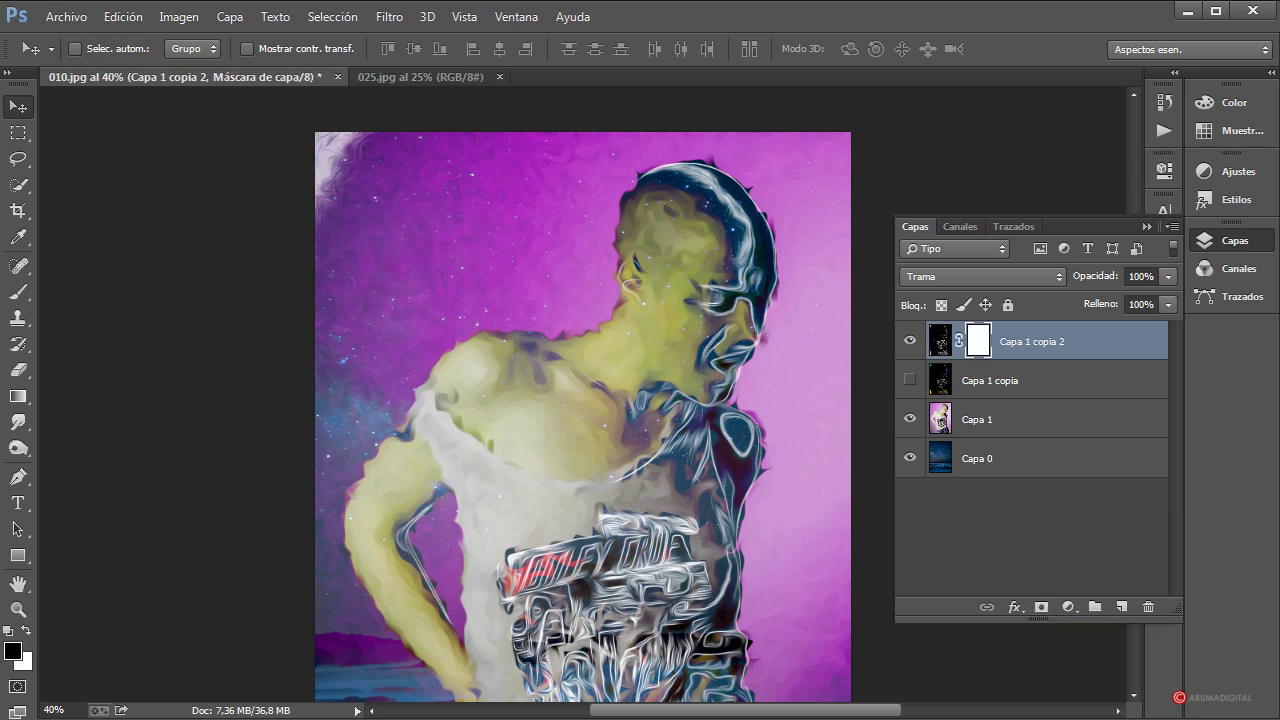
{"action": "left_click", "coordinate": [17, 292]}
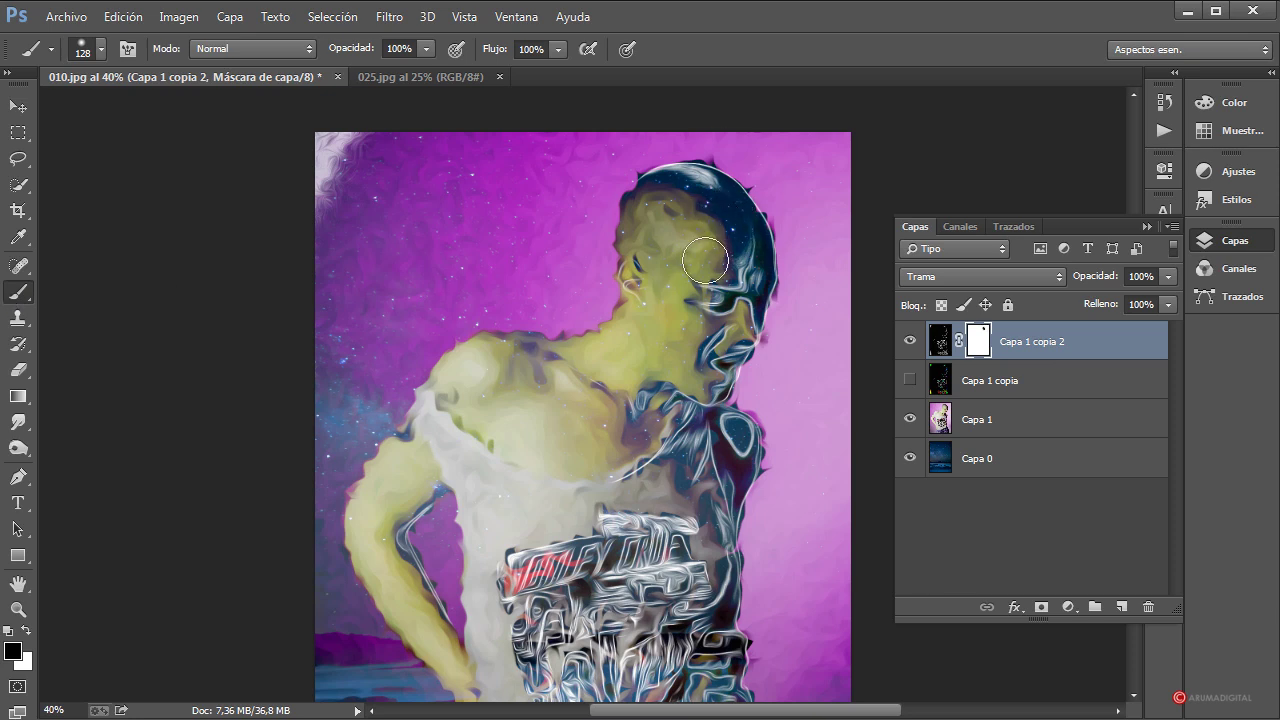
{"action": "mouse_move", "coordinate": [694, 239]}
{"action": "left_mouse_down"}
{"action": "mouse_move", "coordinate": [680, 232]}
{"action": "mouse_move", "coordinate": [714, 188]}
{"action": "left_mouse_up"}
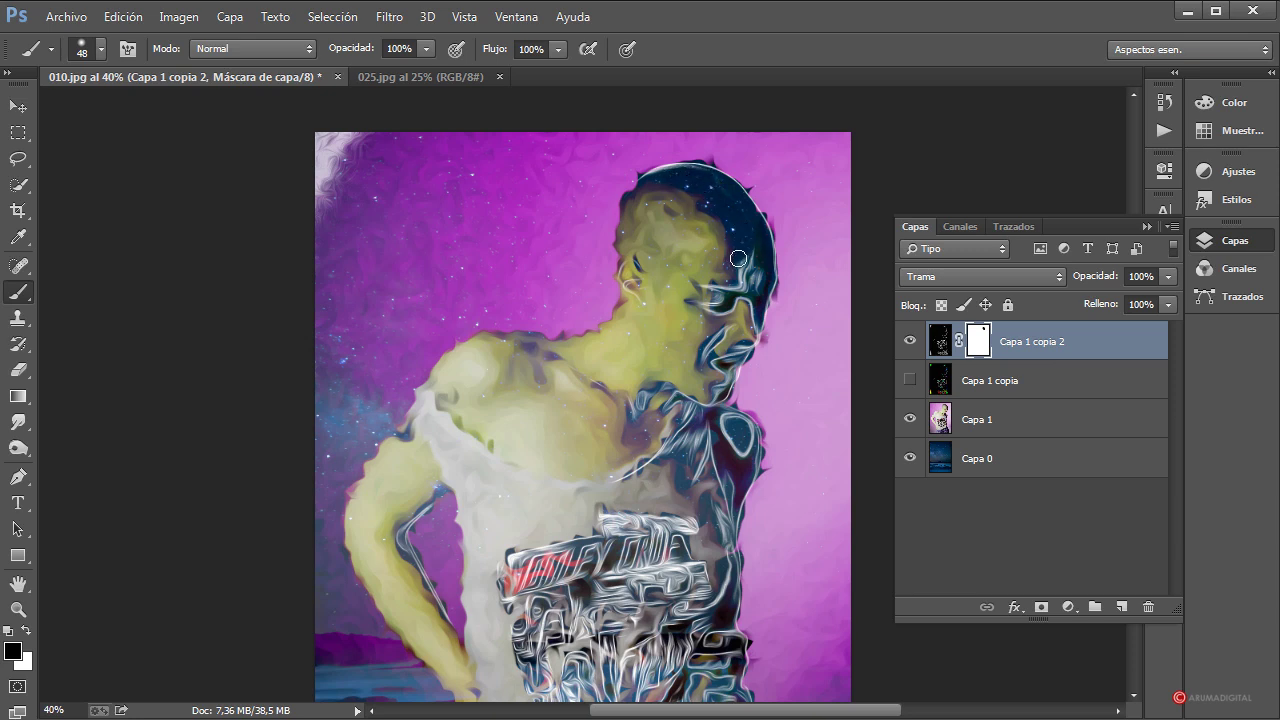
{"action": "mouse_move", "coordinate": [372, 146]}
{"action": "left_mouse_down"}
{"action": "mouse_move", "coordinate": [319, 202]}
{"action": "mouse_move", "coordinate": [320, 137]}
{"action": "left_mouse_up"}
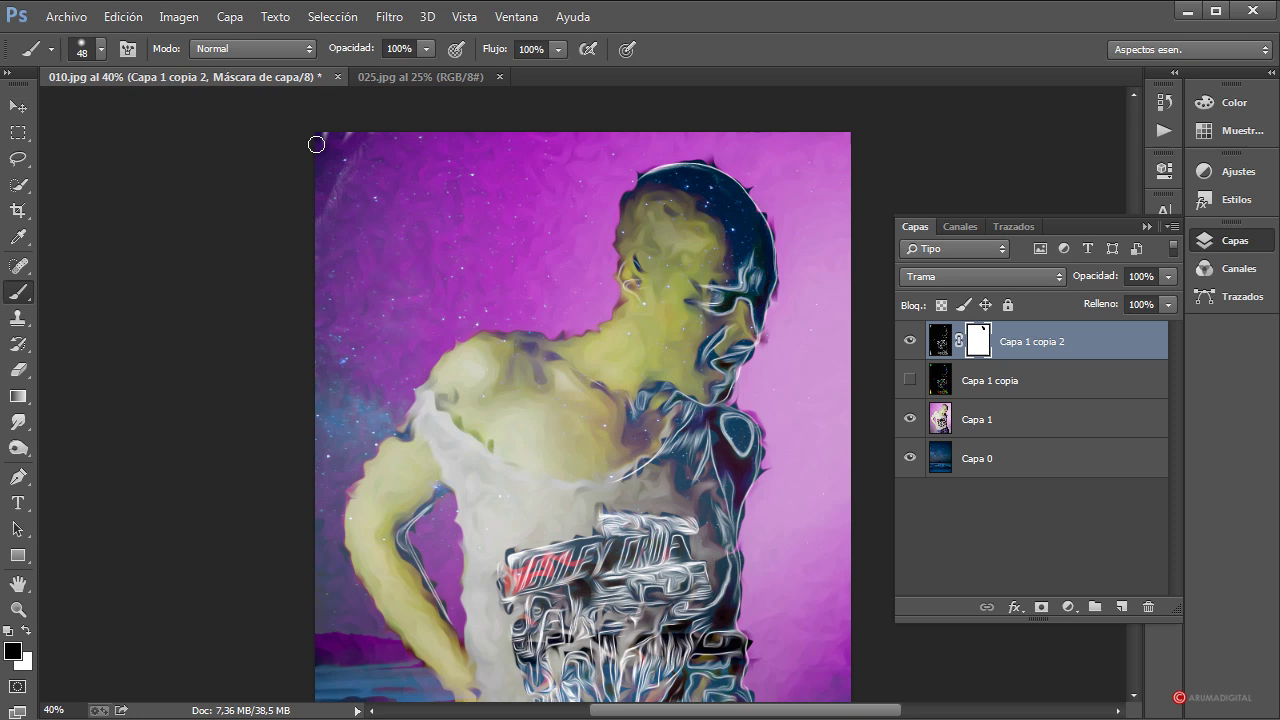
{"action": "mouse_move", "coordinate": [305, 248]}
{"action": "left_mouse_down"}
{"action": "mouse_move", "coordinate": [320, 251]}
{"action": "mouse_move", "coordinate": [294, 235]}
{"action": "left_mouse_up"}
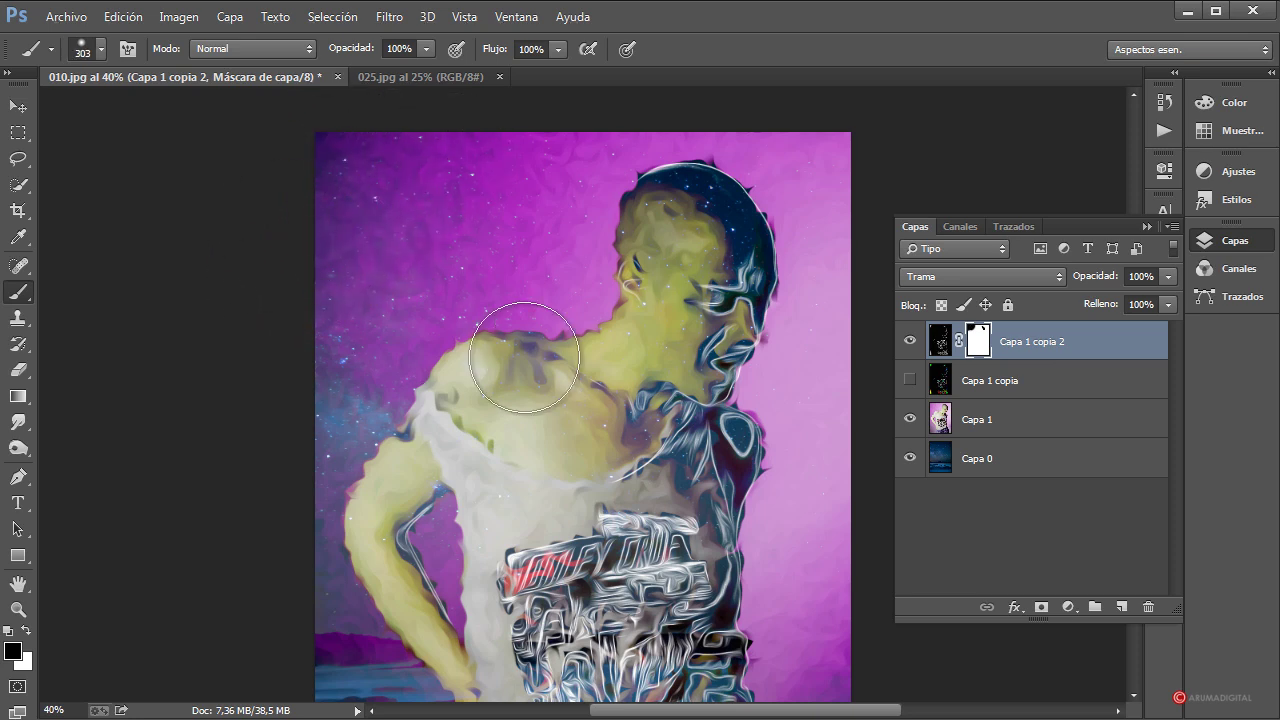
Mask out glow on the shoulder with a resized brush, then zoom to 25%.
{"action": "mouse_move", "coordinate": [540, 357]}
{"action": "left_mouse_down"}
{"action": "mouse_move", "coordinate": [513, 349]}
{"action": "mouse_move", "coordinate": [517, 375]}
{"action": "left_mouse_up"}
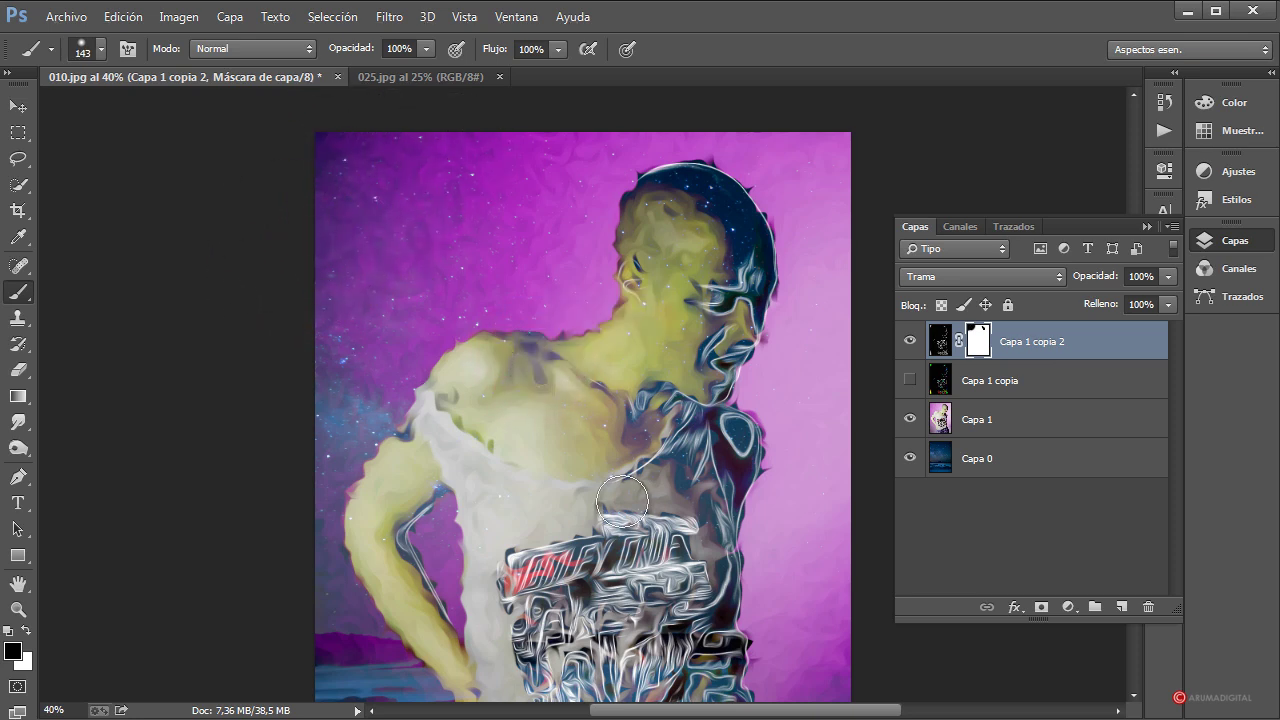
{"action": "scroll", "coordinate": [693, 427], "scroll_direction": "down", "scroll_amount": 4}
{"action": "scroll", "coordinate": [693, 427], "scroll_direction": "down", "scroll_amount": 1}
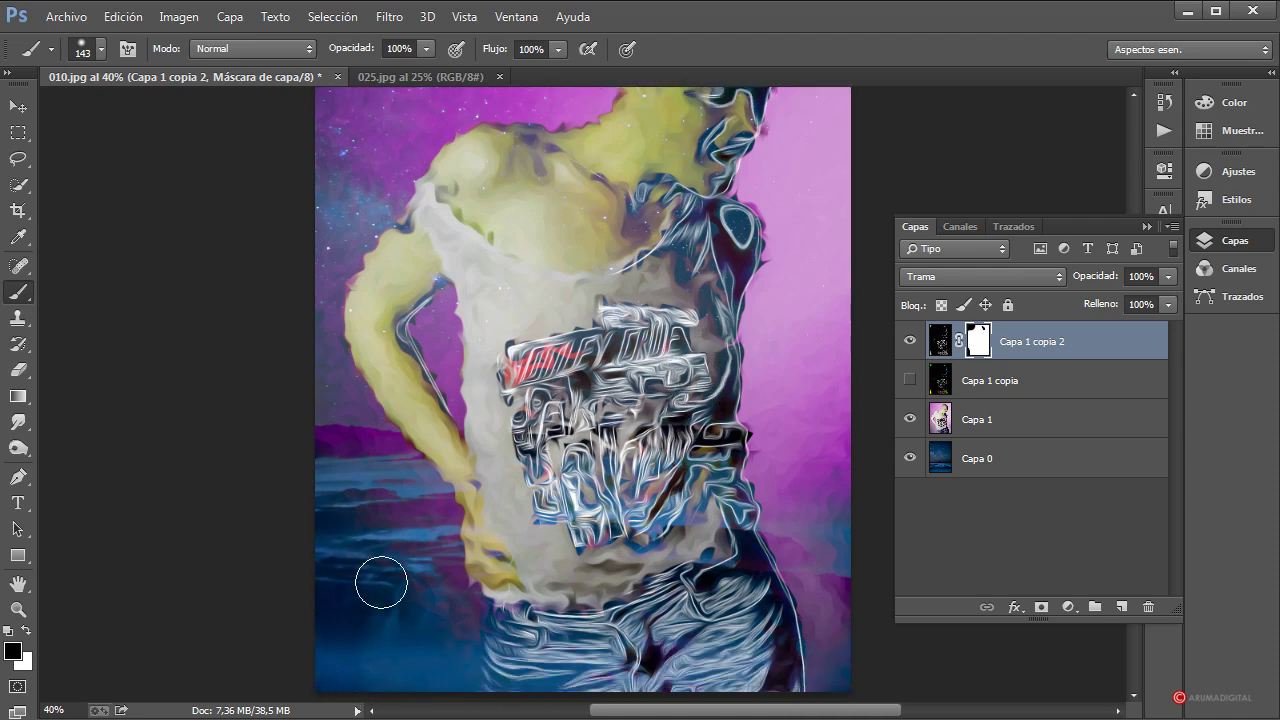
{"action": "scroll", "coordinate": [346, 530], "scroll_direction": "up", "scroll_amount": 2}
{"action": "scroll", "coordinate": [346, 532], "scroll_direction": "up", "scroll_amount": 2}
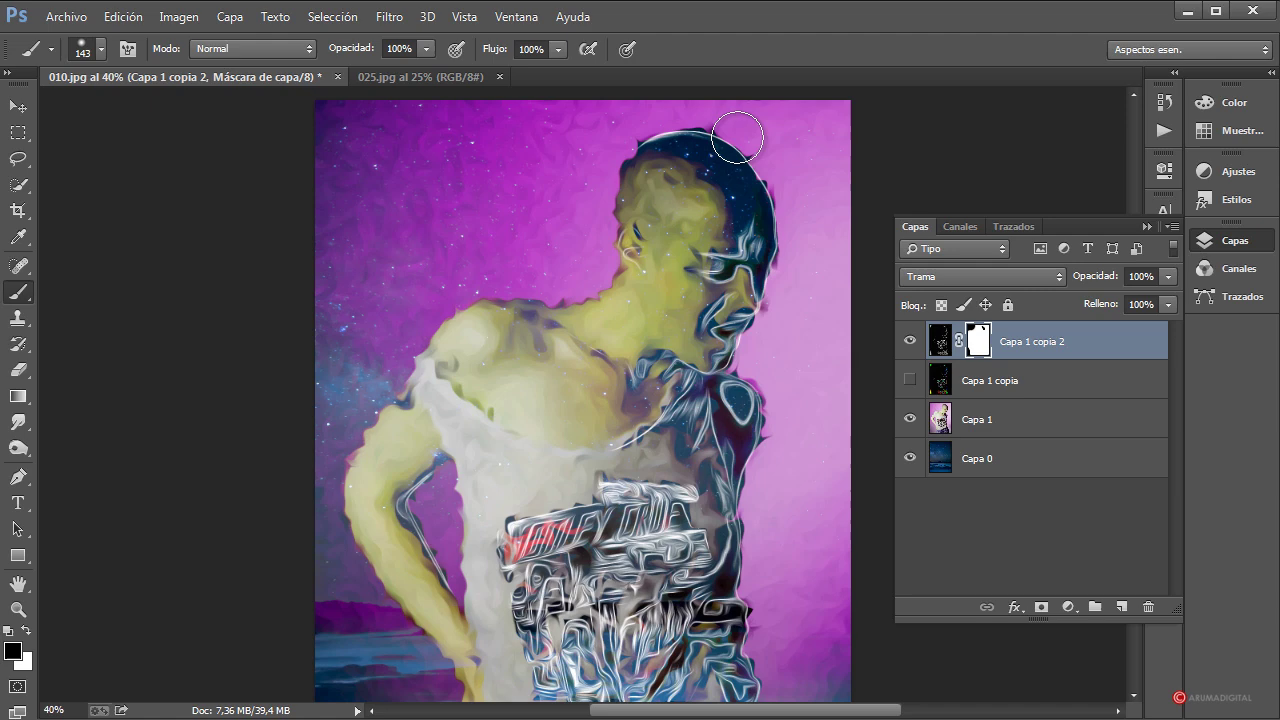
{"action": "scroll", "coordinate": [388, 470], "scroll_direction": "up", "scroll_amount": 1}
{"action": "scroll", "coordinate": [388, 470], "scroll_direction": "down", "scroll_amount": 2}
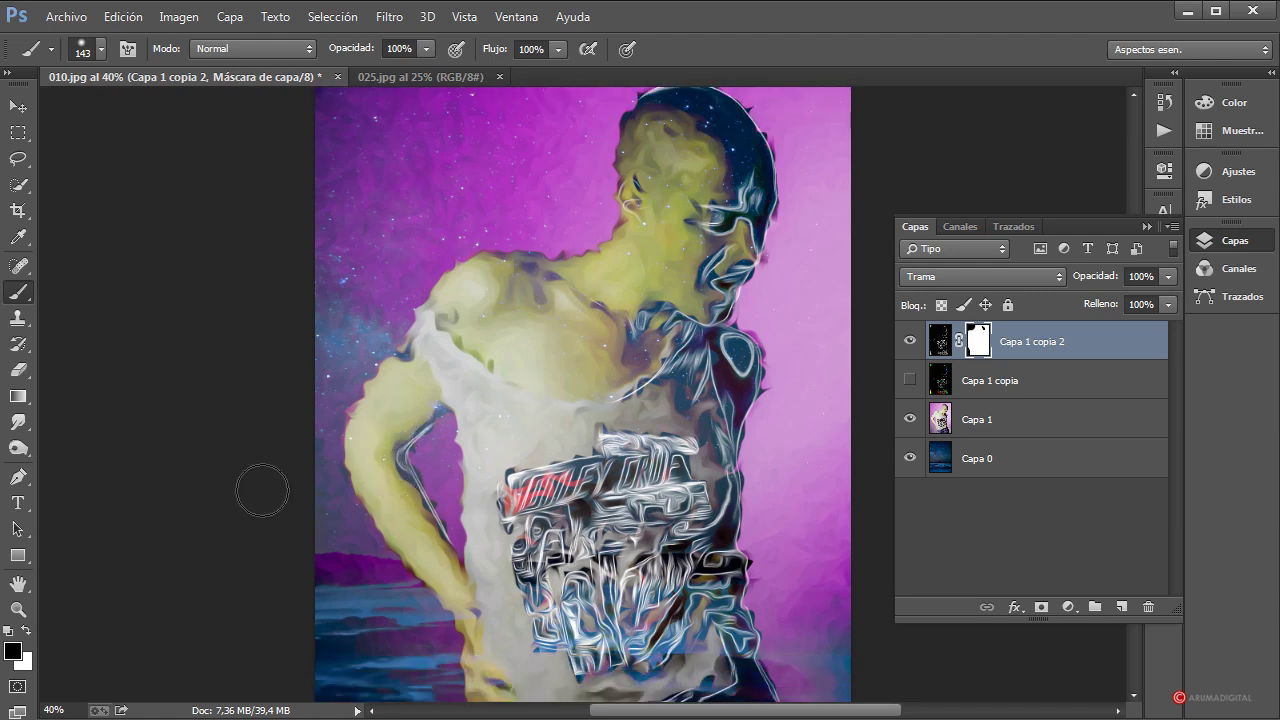
{"action": "left_click", "coordinate": [60, 710]}
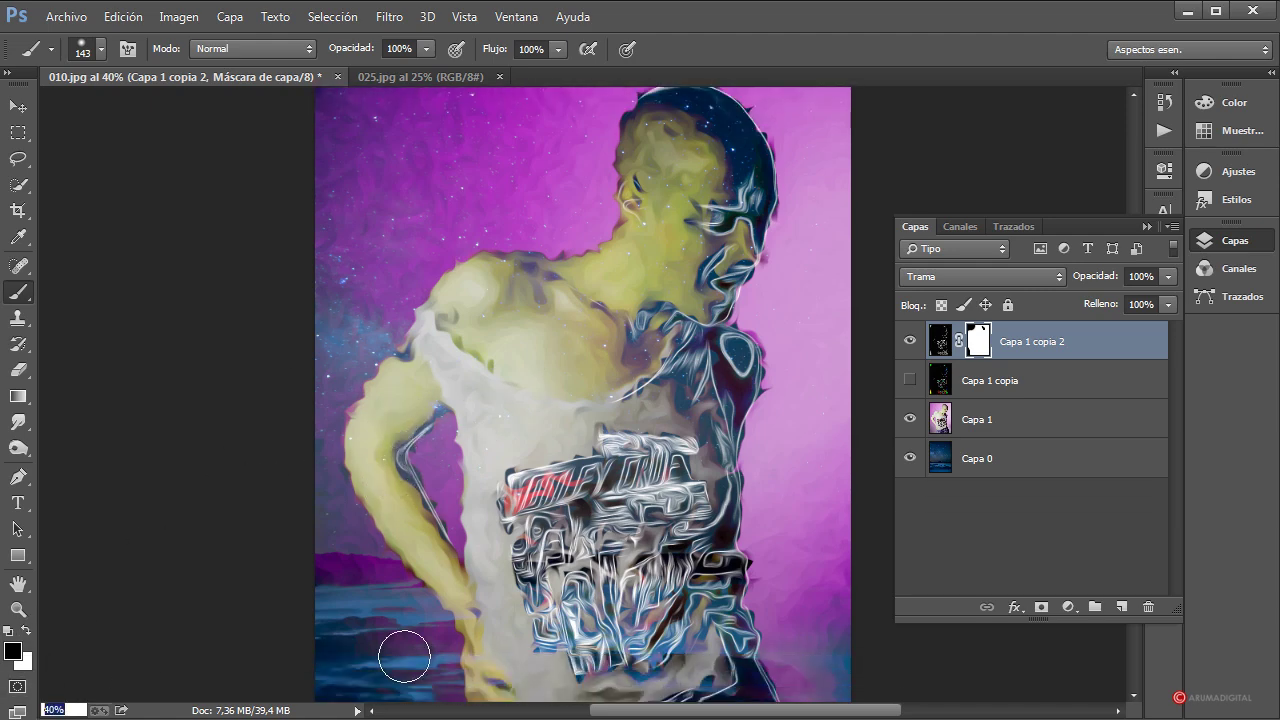
{"action": "key", "text": "Return"}
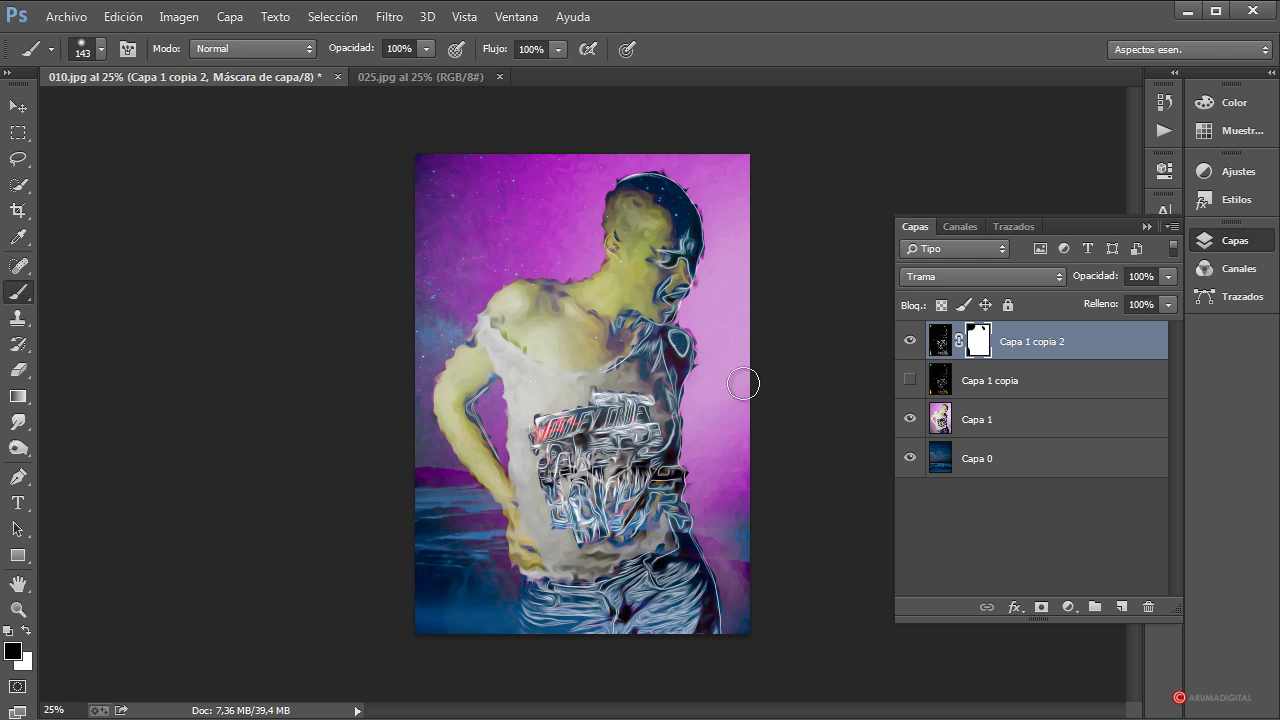